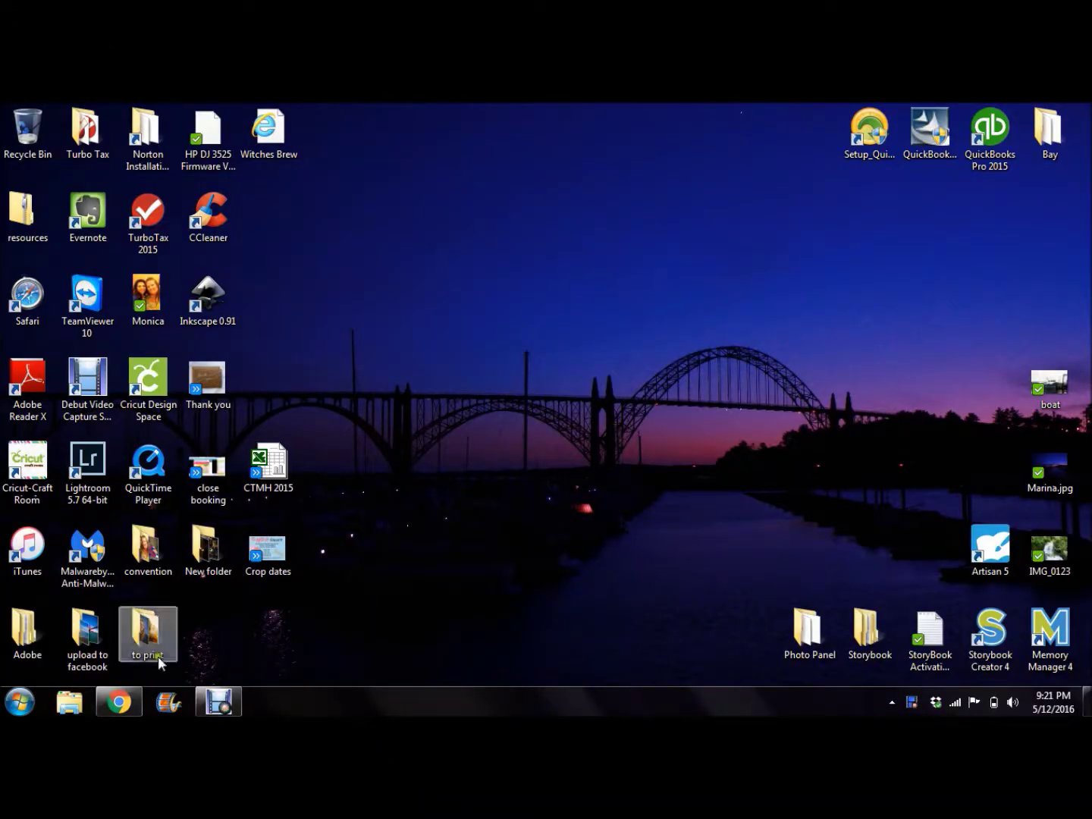
- Restore Chrome from the taskbar and switch to the Cricut Craft Room Facebook group page
left_click(120, 702)
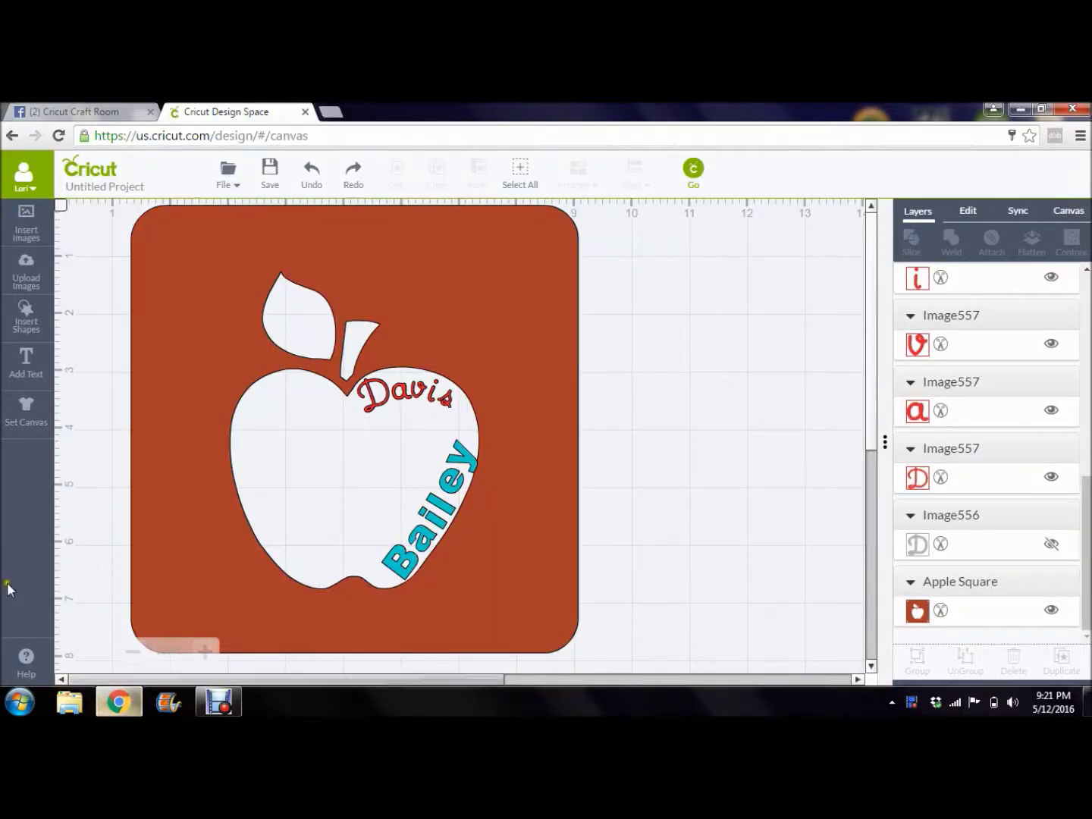
left_click(101, 112)
- Scroll the Cricut Craft Room feed to the apple name-collage post, then return to Design Space
scroll(322, 296, "down", 4)
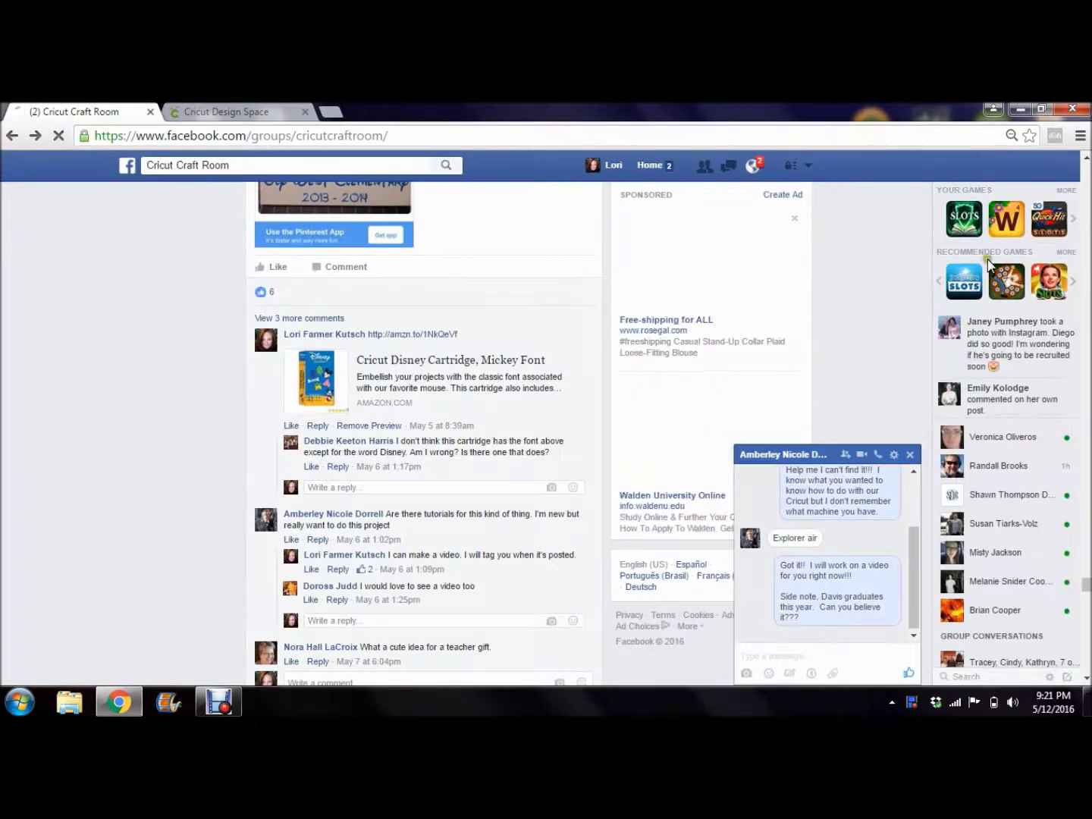
left_click_drag(1084, 583, 1085, 580)
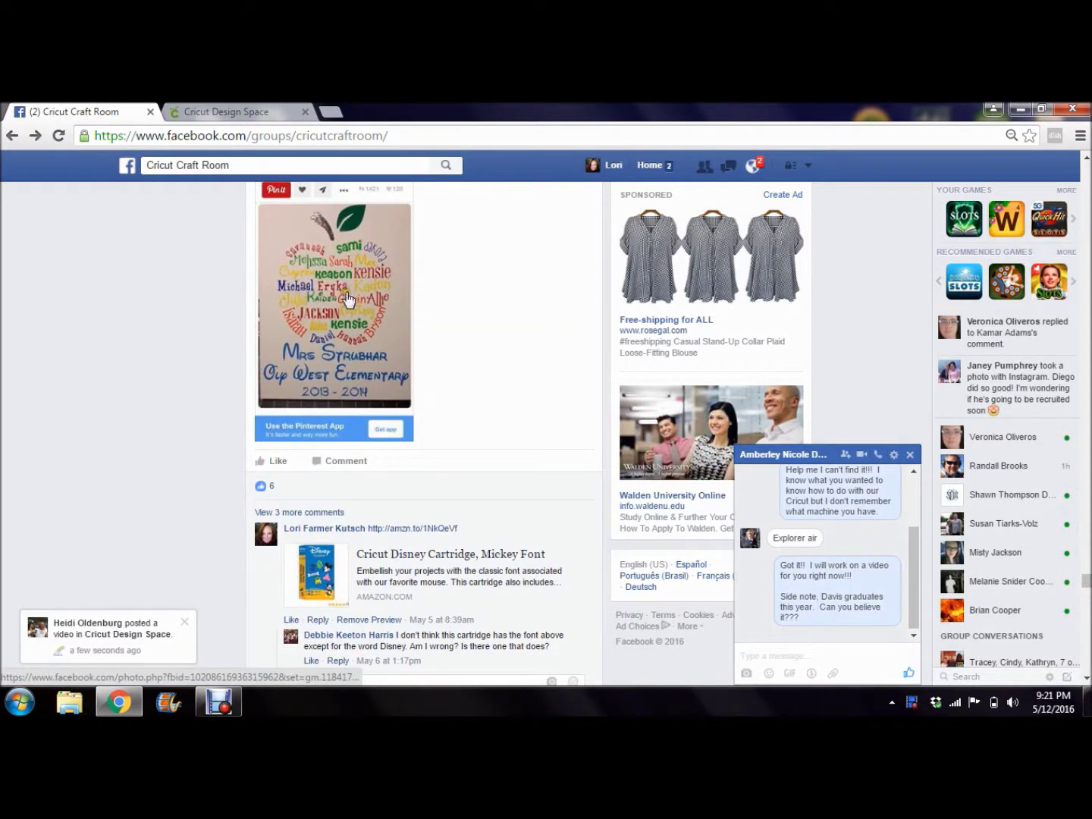
left_click(231, 114)
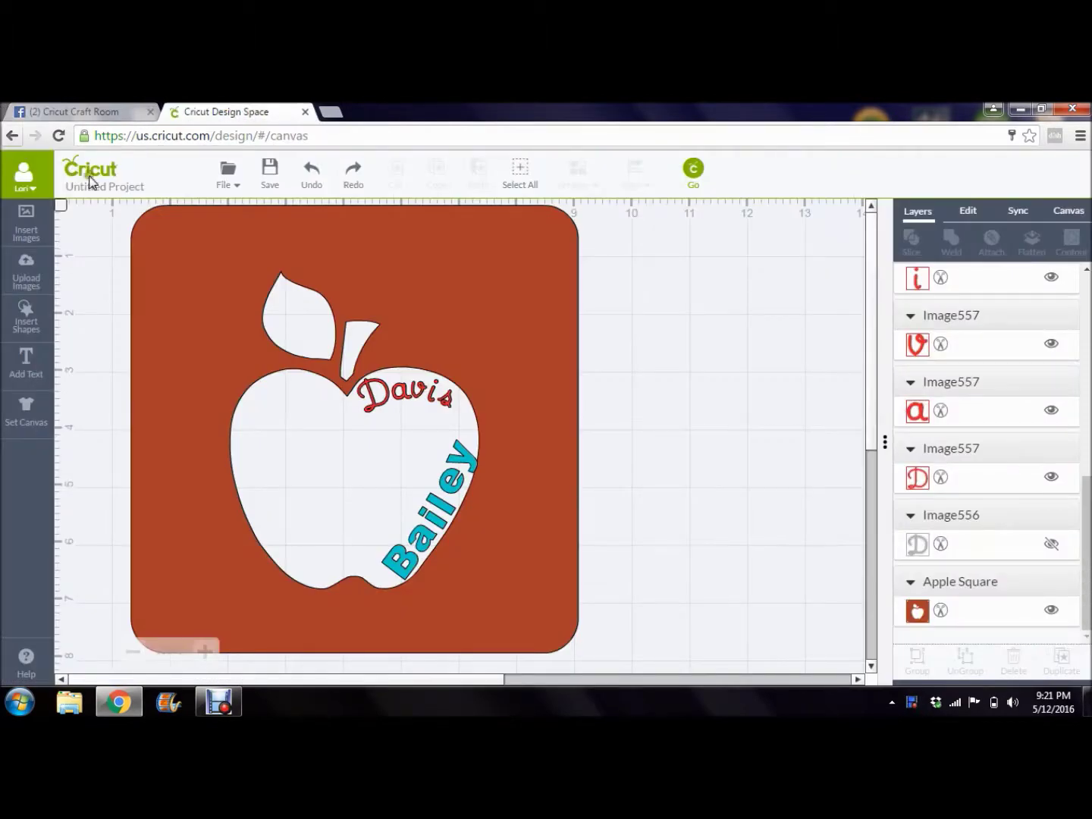
- Search the Design Space image library for apple images
left_click(33, 231)
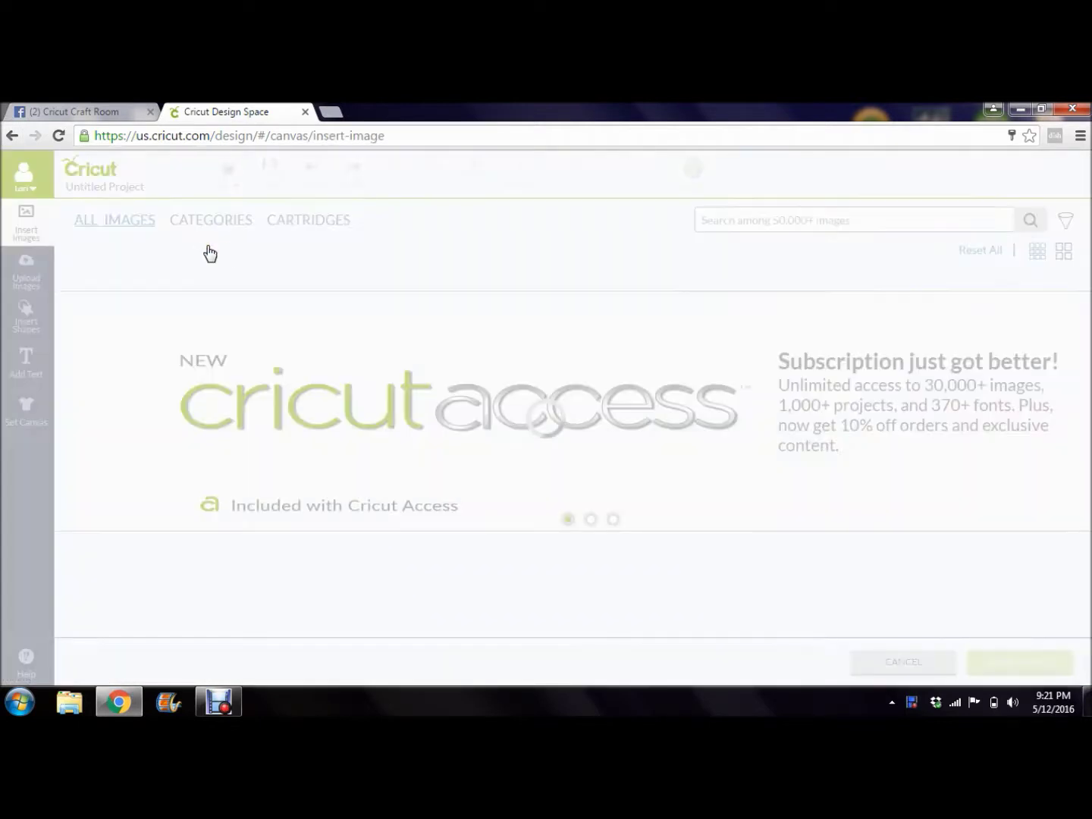
left_click(733, 212)
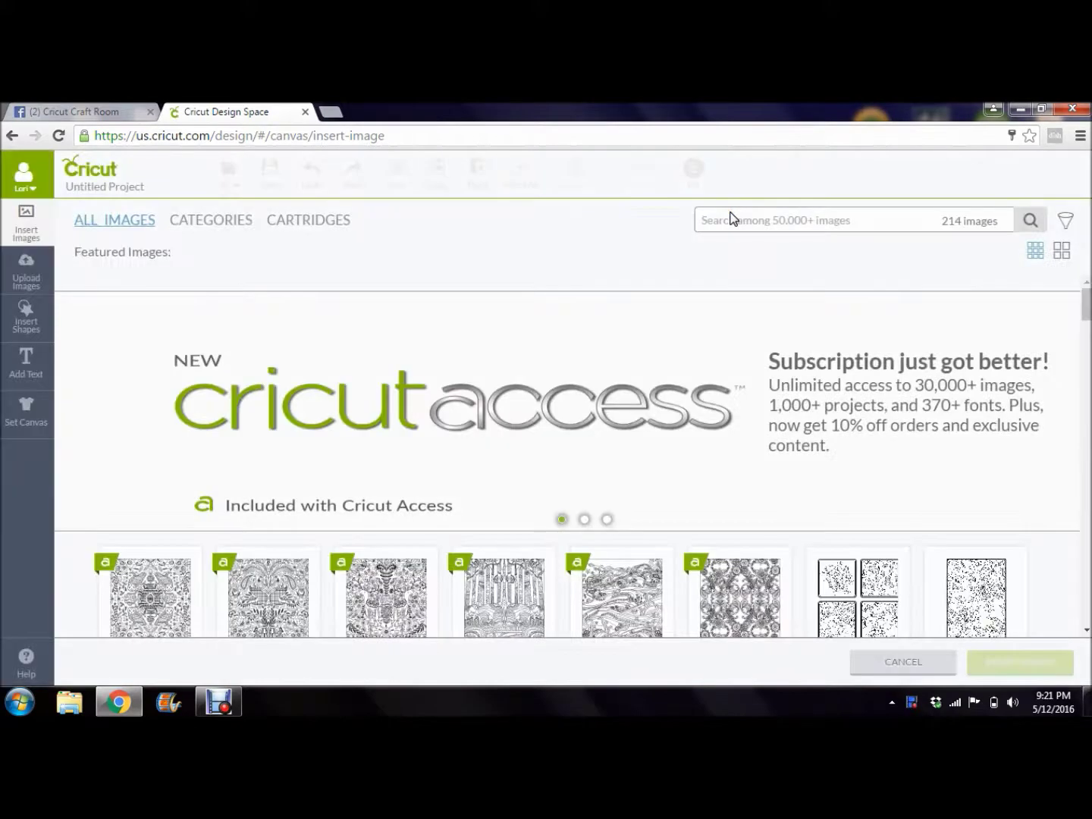
left_click(726, 221)
type("apple")
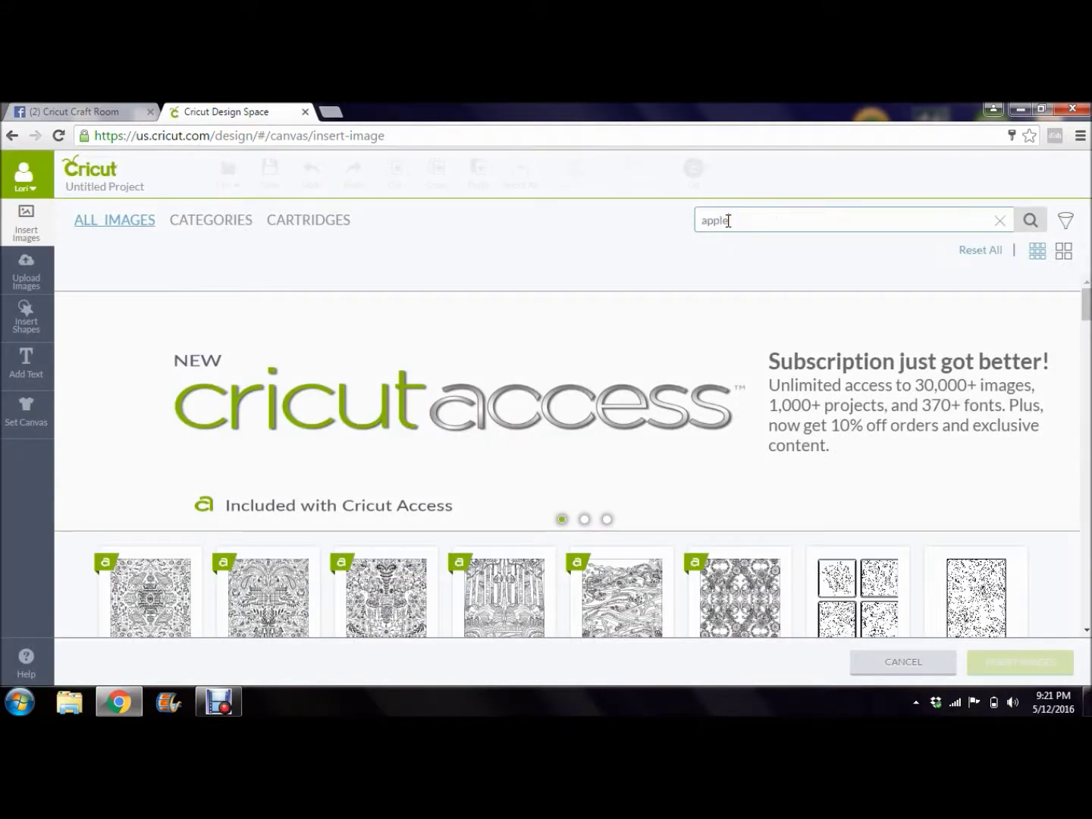
key("Return")
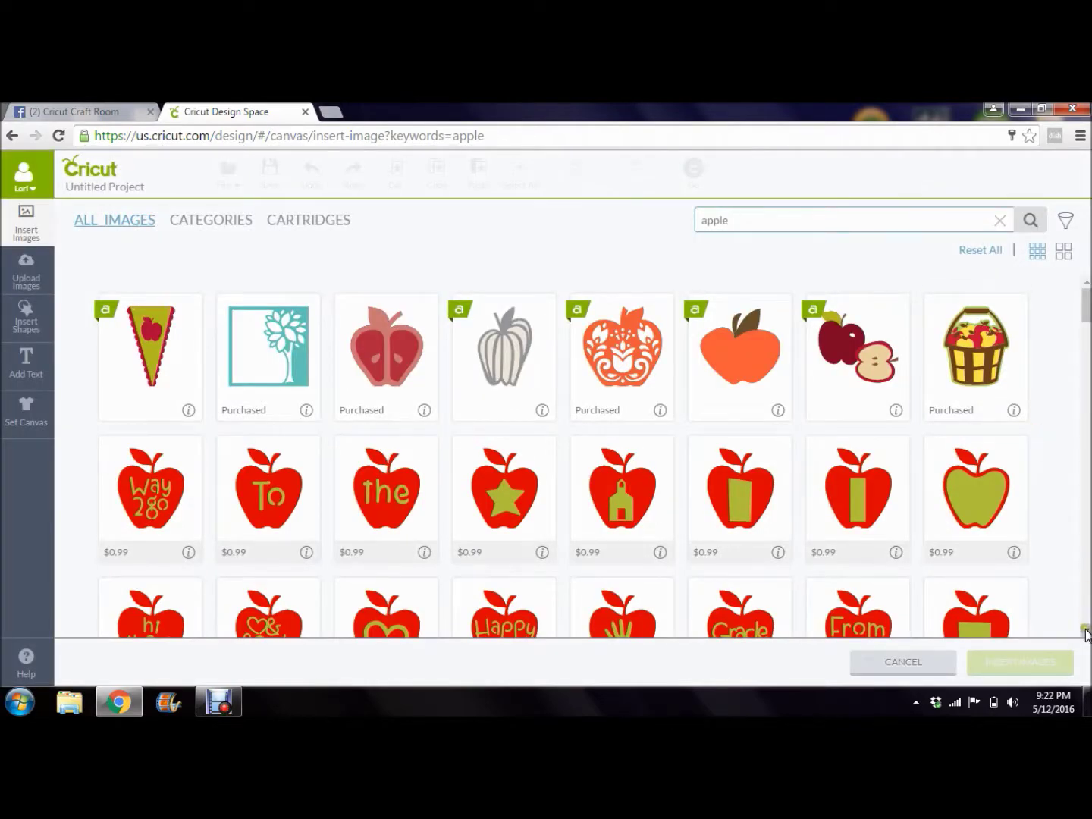
- Browse the apple results, pick the square apple, then cancel without inserting it
scroll(1086, 635, "down", 3)
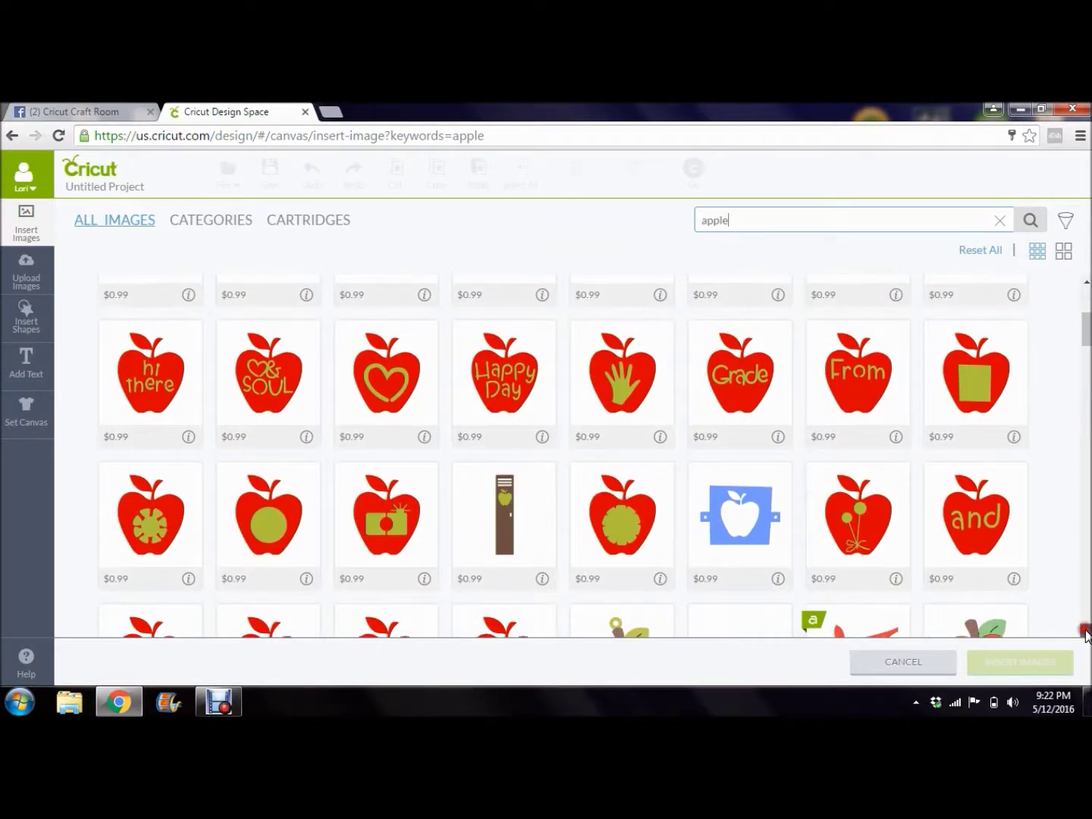
scroll(1086, 636, "down", 2)
scroll(1085, 635, "down", 3)
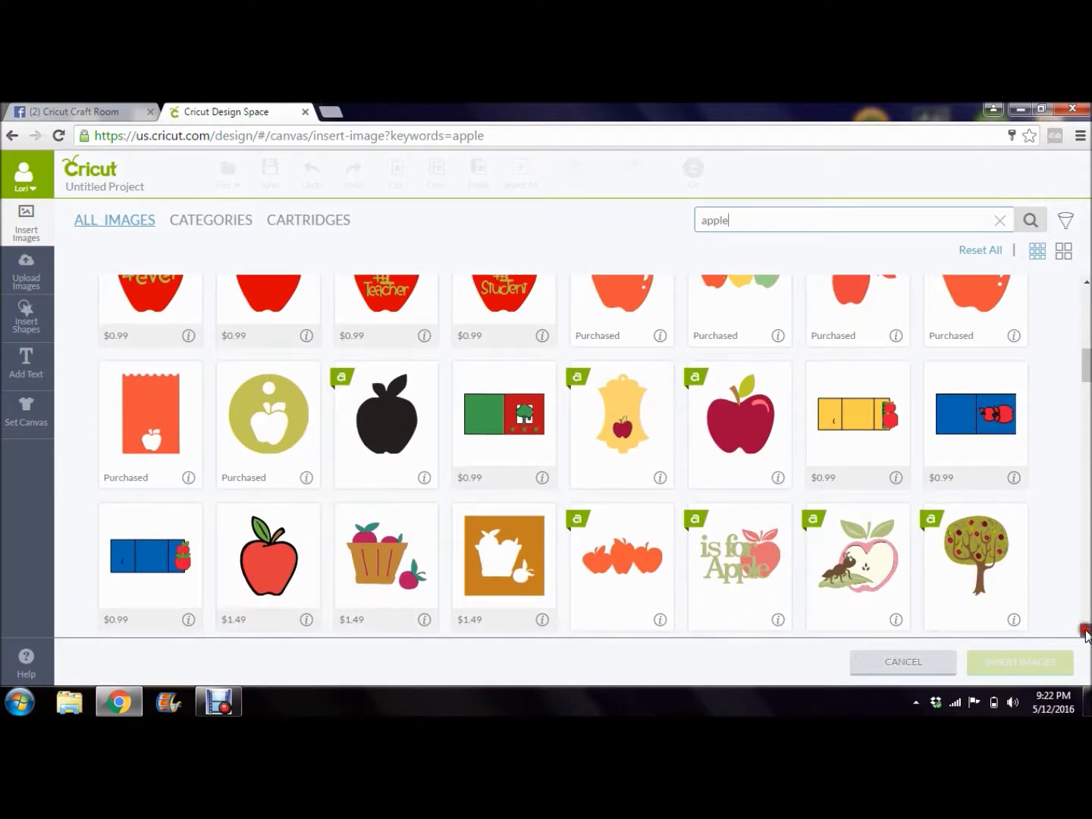
scroll(1086, 635, "down", 3)
scroll(1087, 635, "down", 2)
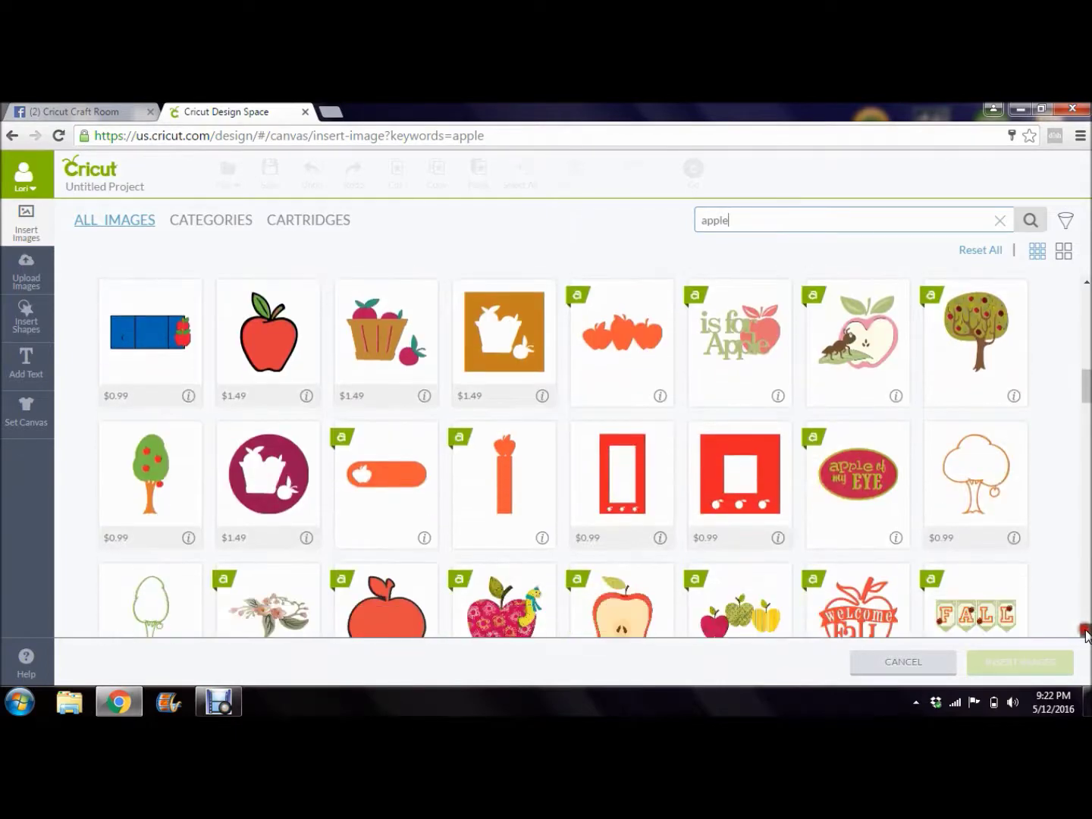
scroll(1087, 635, "down", 3)
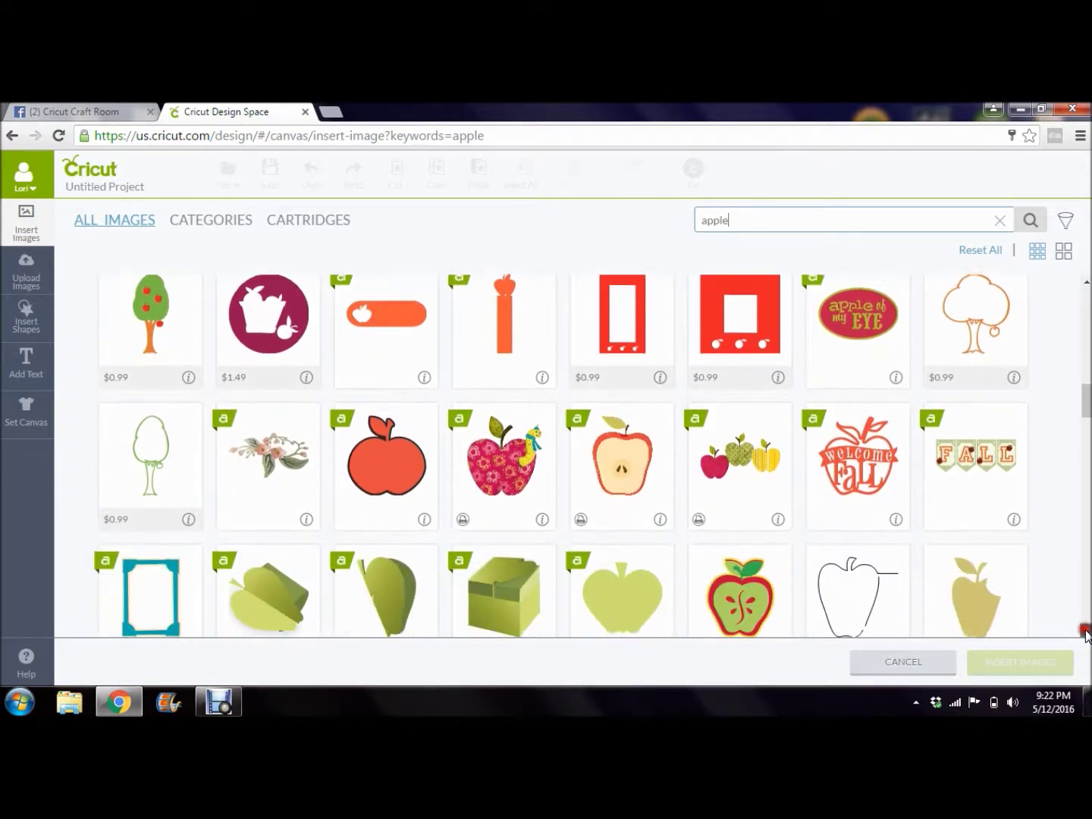
scroll(1087, 634, "down", 5)
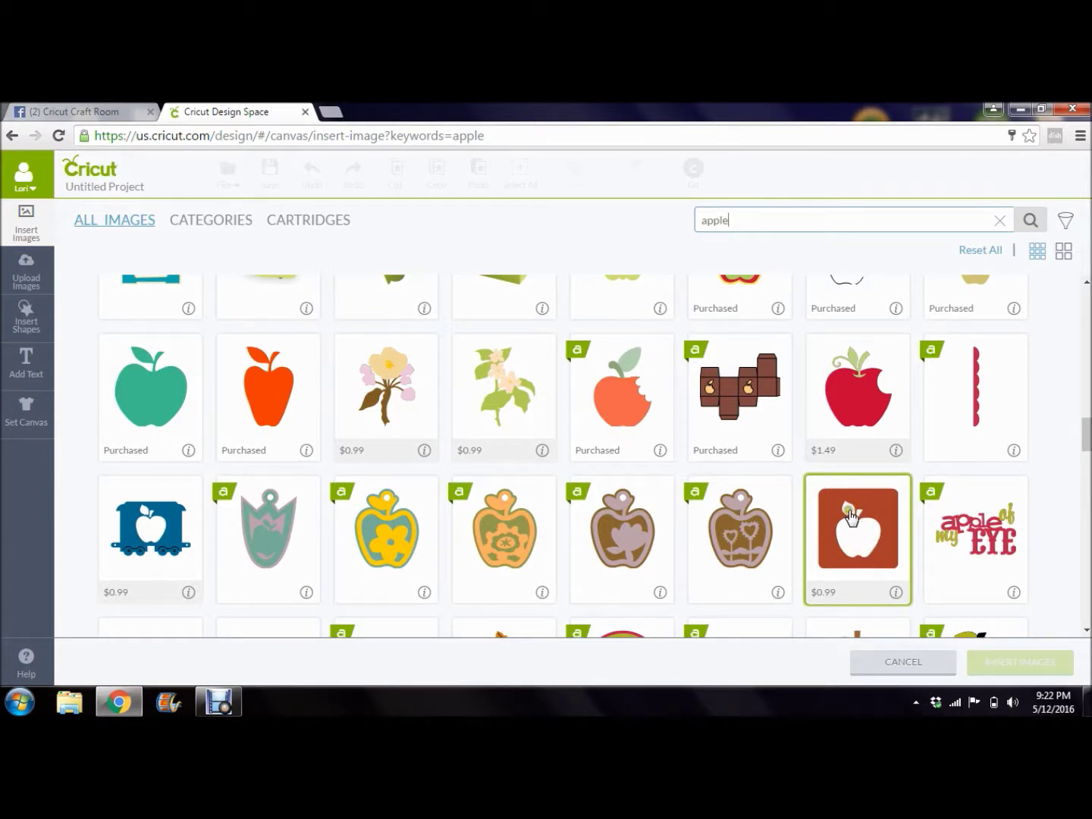
left_click(877, 538)
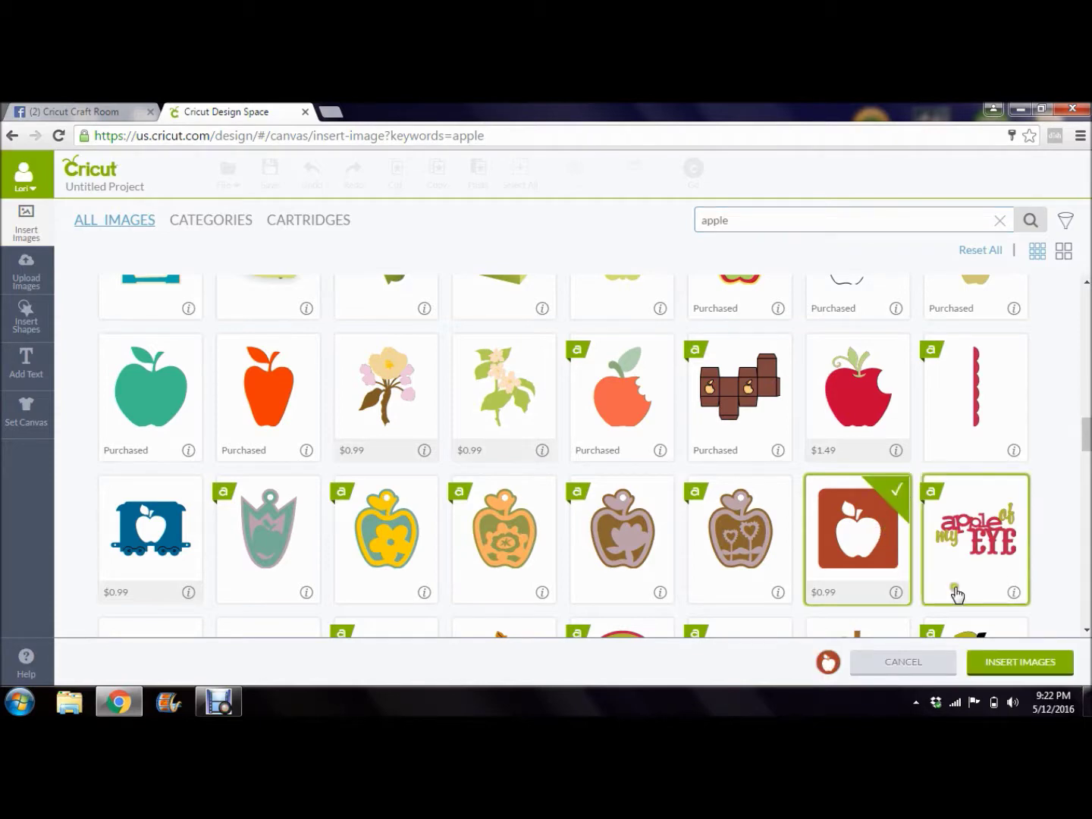
left_click(888, 665)
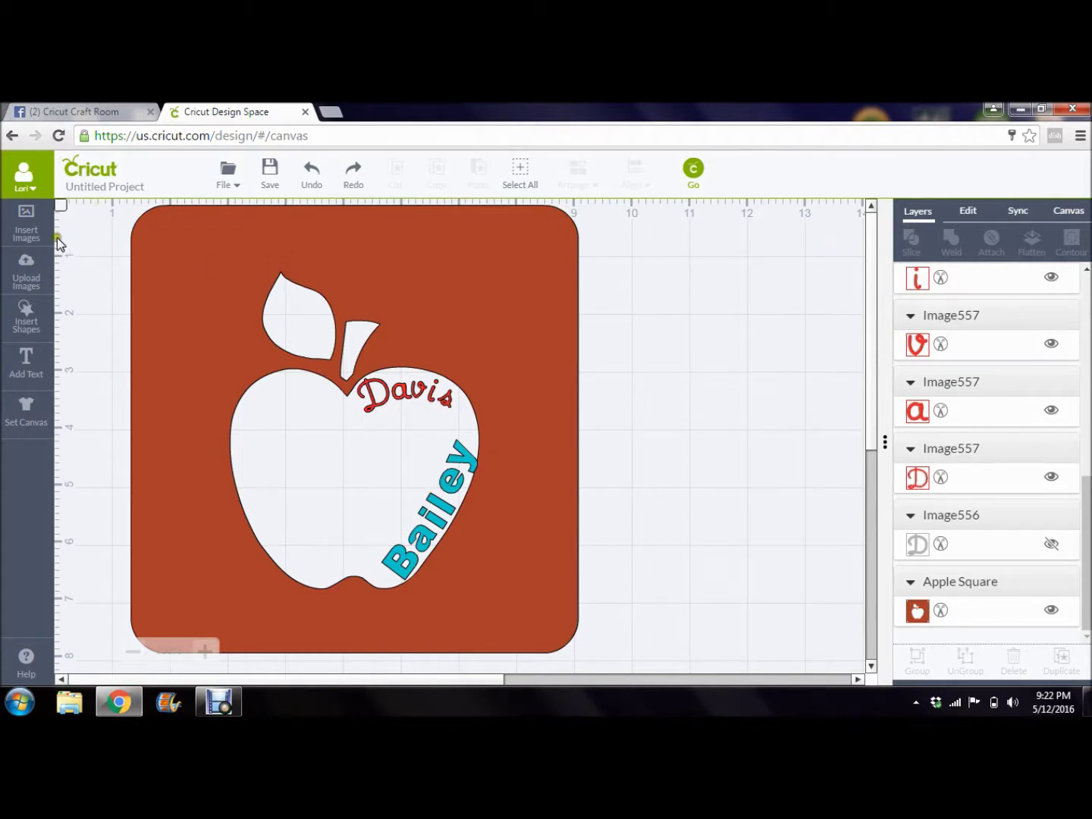
- Add a 'Brian' text object inside the apple and set it in the Cake Basics font
left_click(25, 326)
left_click(23, 365)
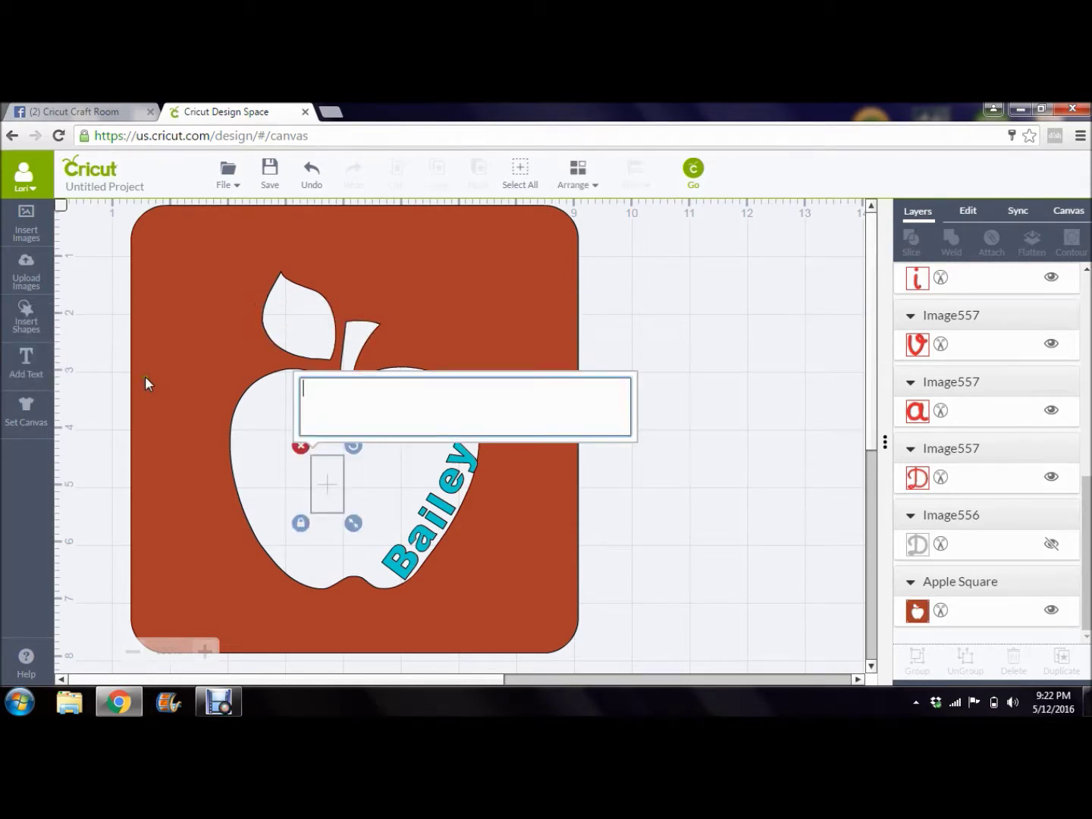
type("Brian")
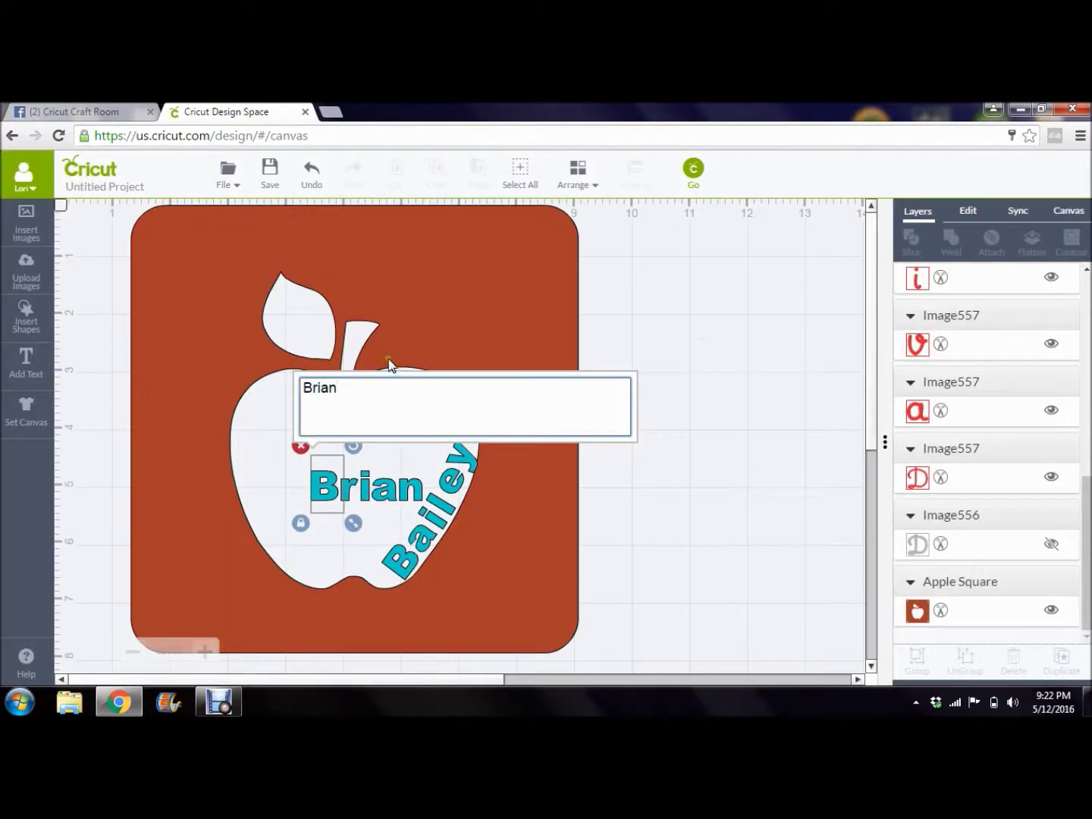
left_click(970, 215)
left_click(977, 288)
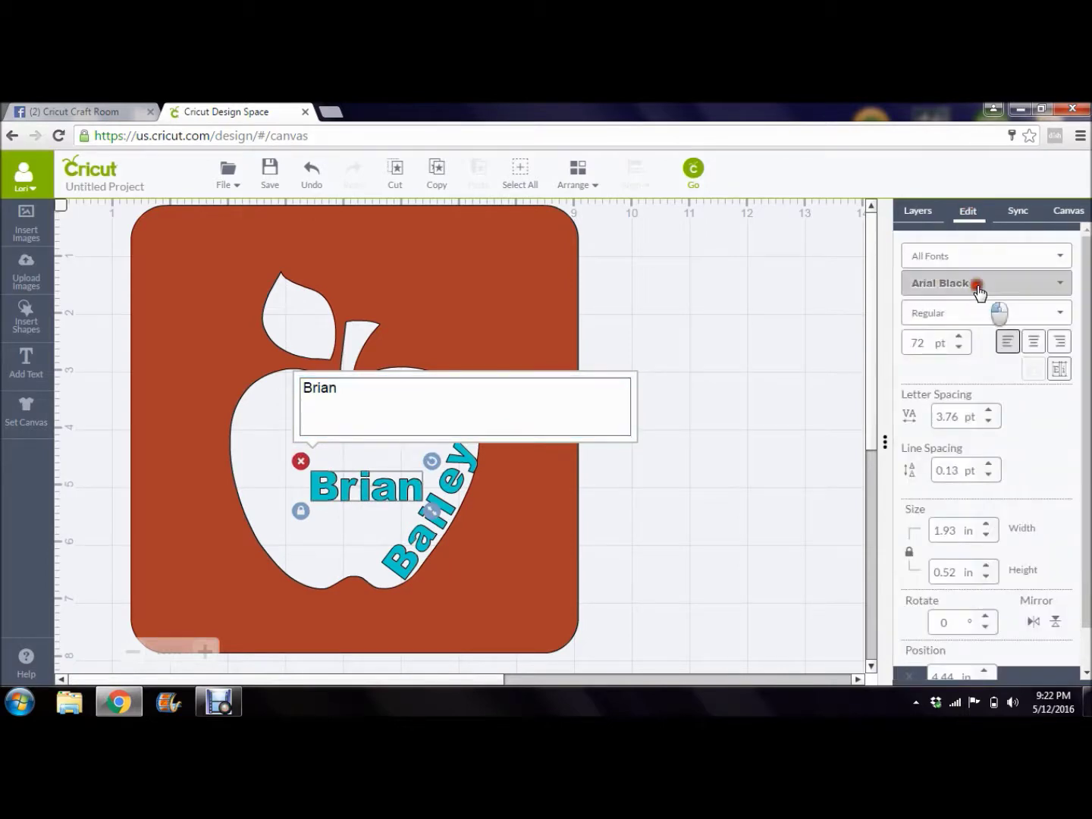
left_click(1058, 287)
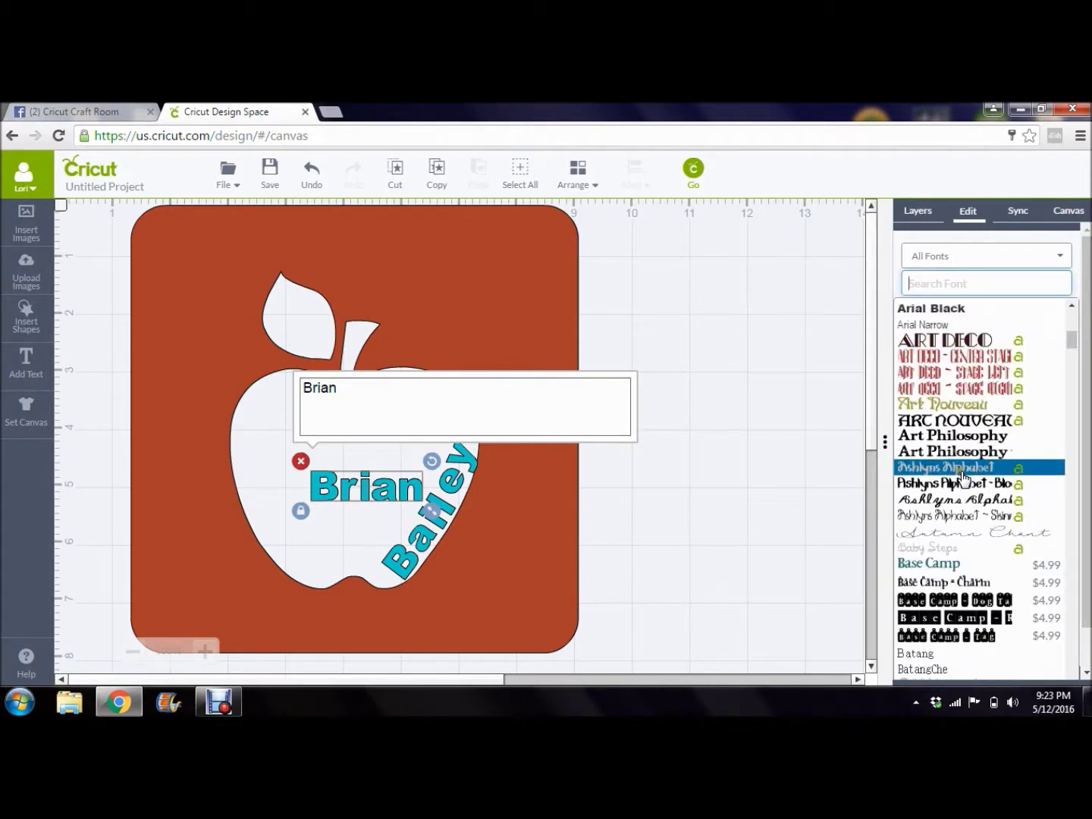
left_click_drag(1072, 339, 1072, 357)
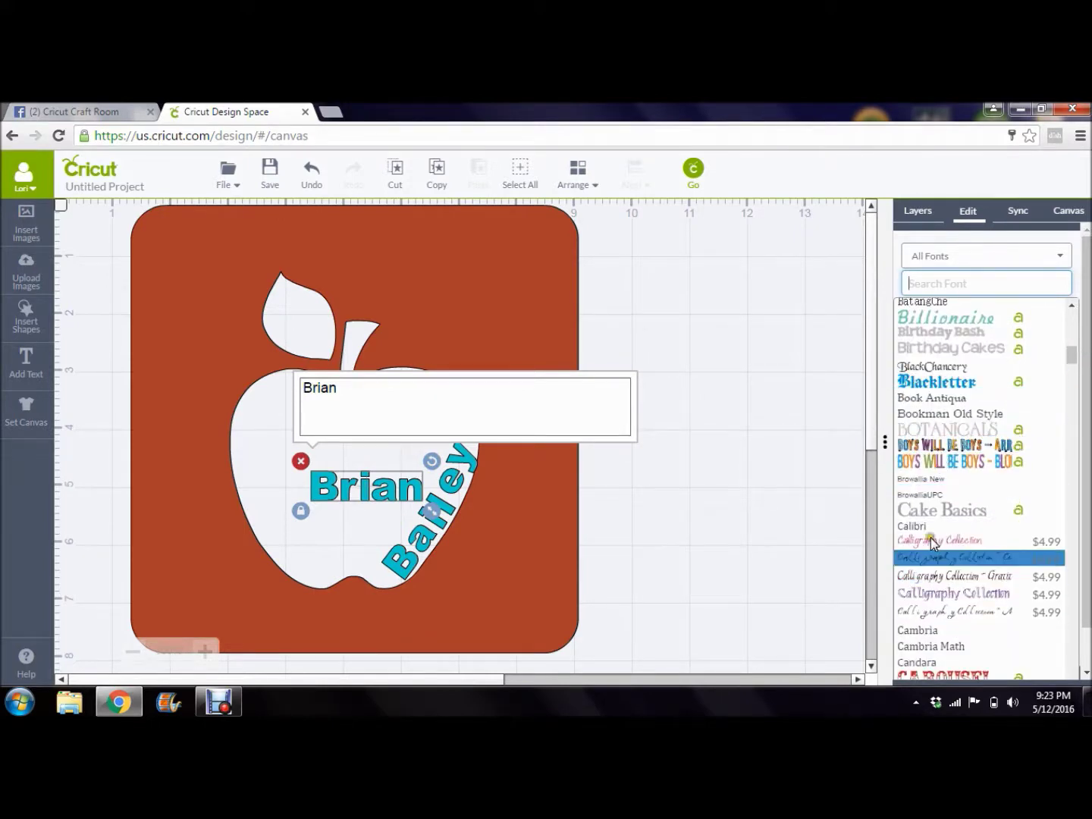
left_click(934, 513)
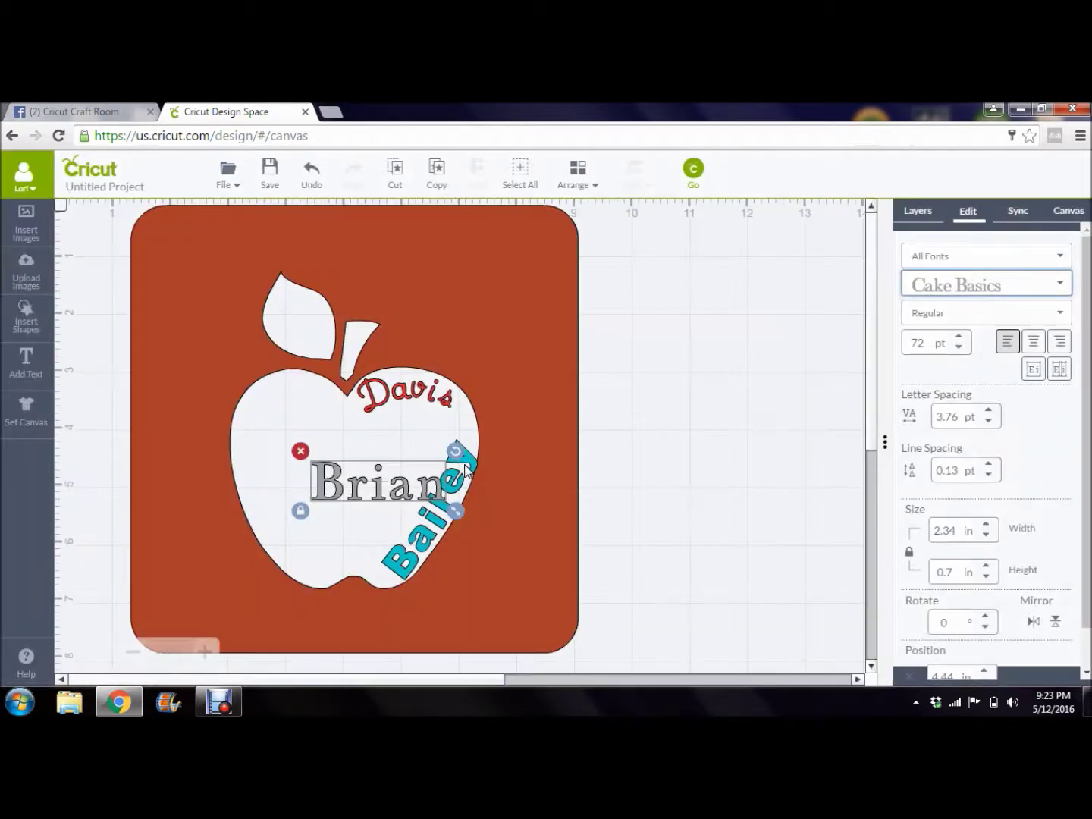
- Move Brian to the apple's upper left, shrink it to about 40 pt and rotate it near 300°
left_click_drag(326, 487, 289, 438)
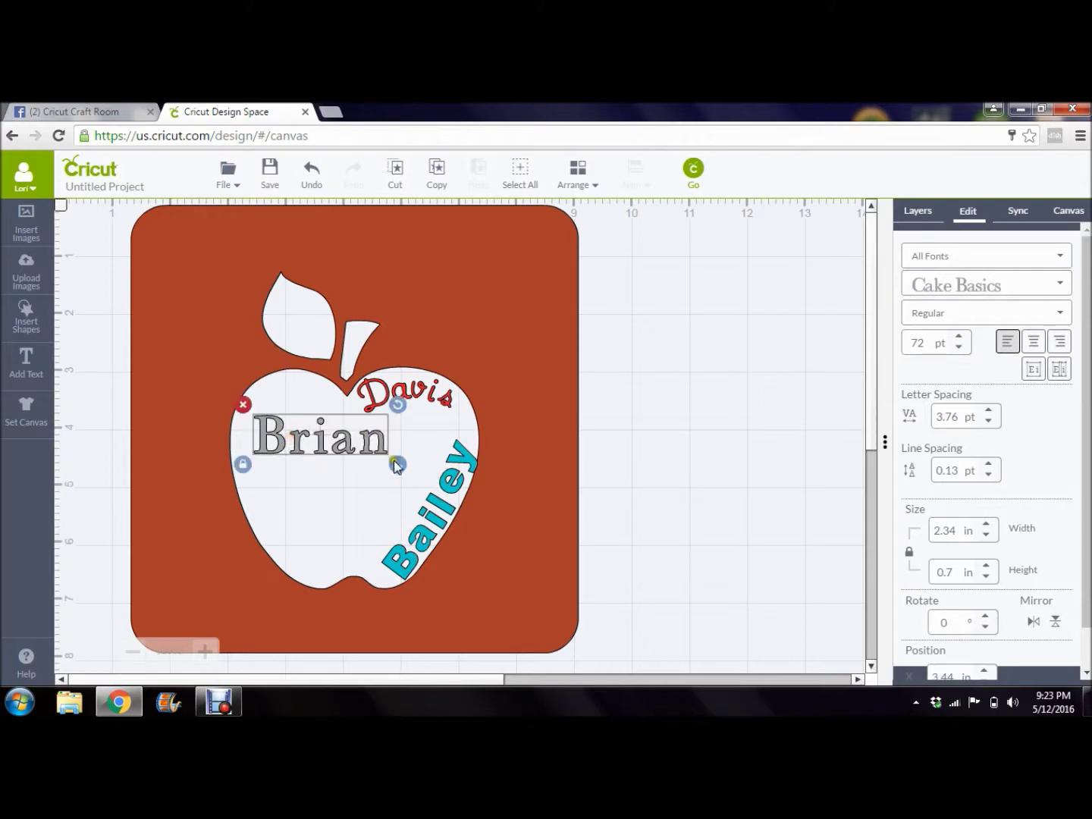
left_click_drag(398, 464, 366, 445)
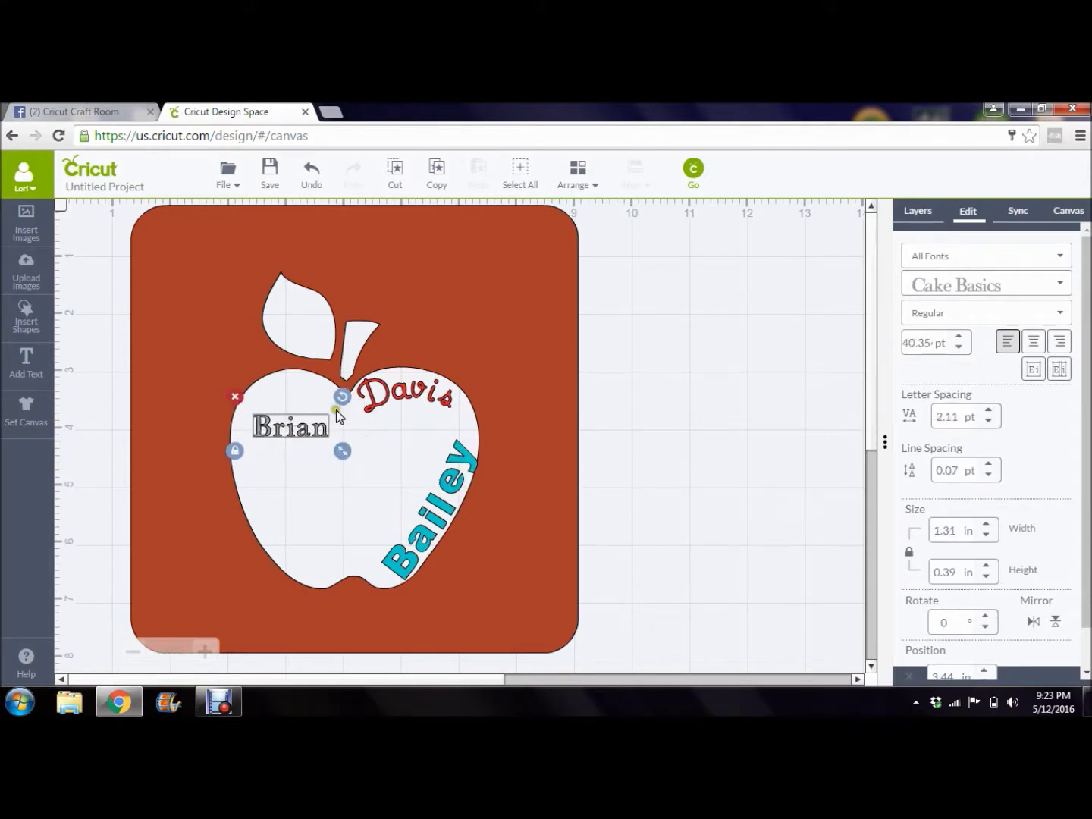
left_click_drag(339, 402, 290, 366)
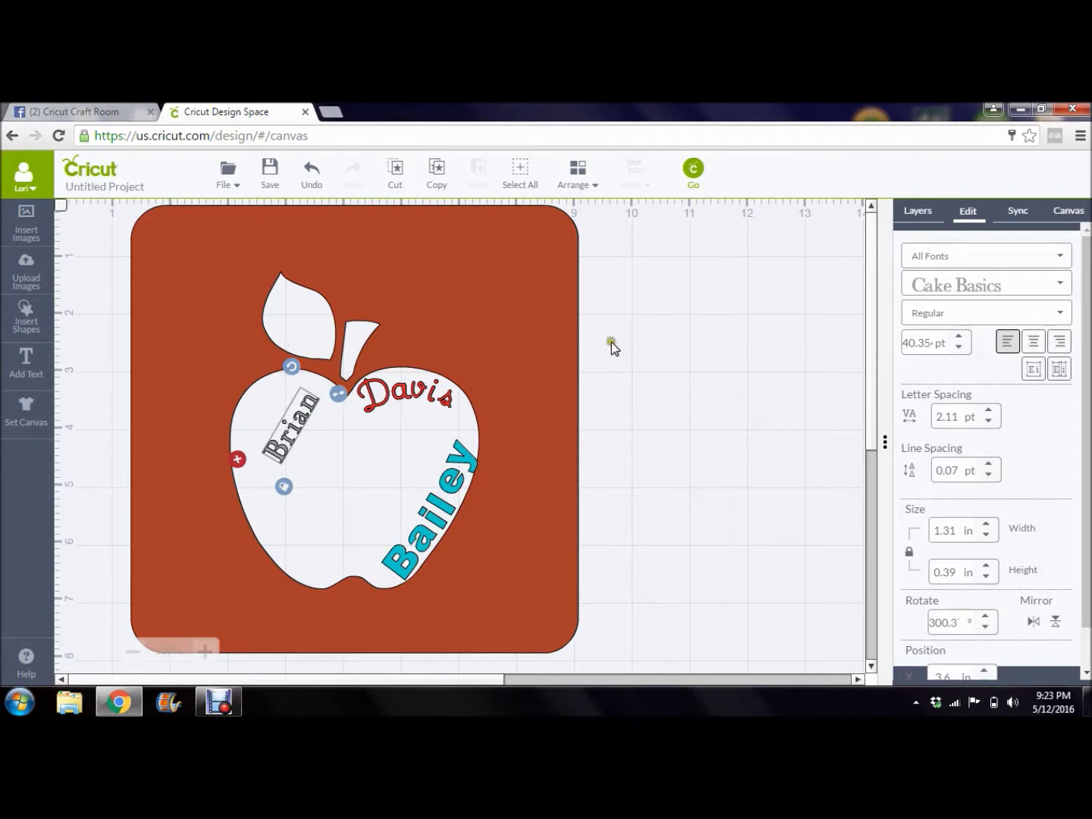
left_click(853, 485)
- Colour the Brian layer Blueberry blue (#1f66b1) from the Layers panel
left_click(918, 213)
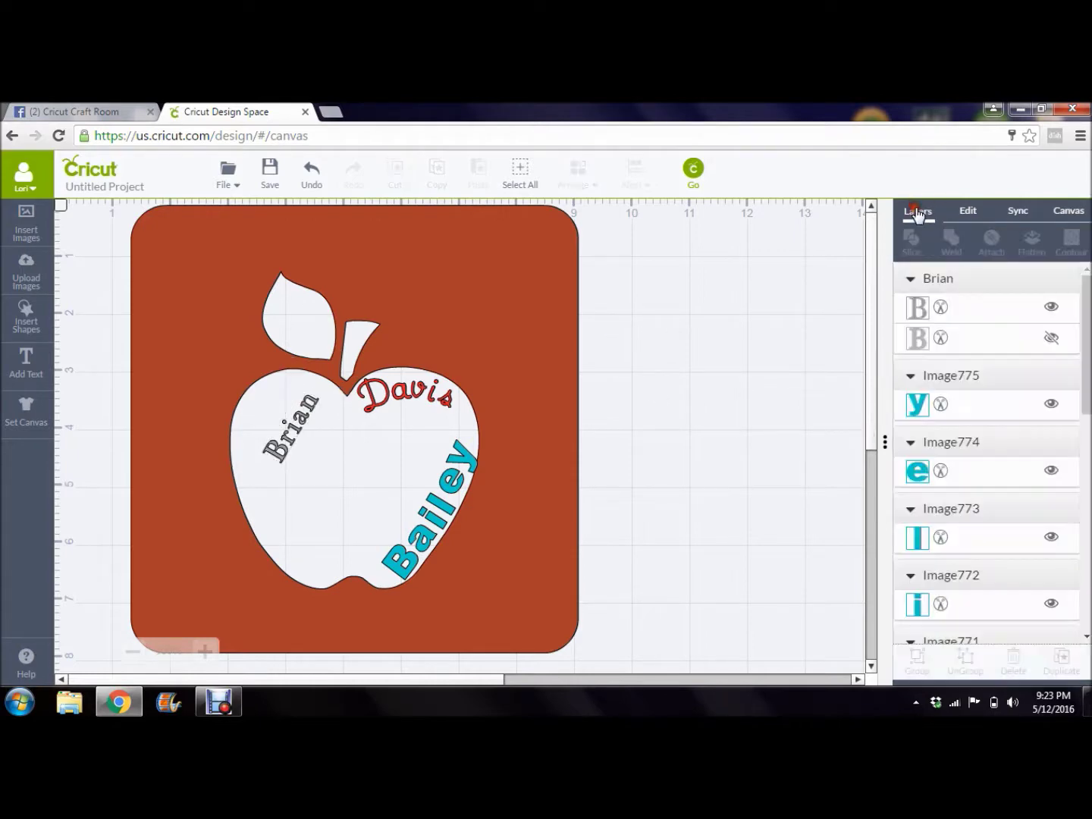
left_click(916, 307)
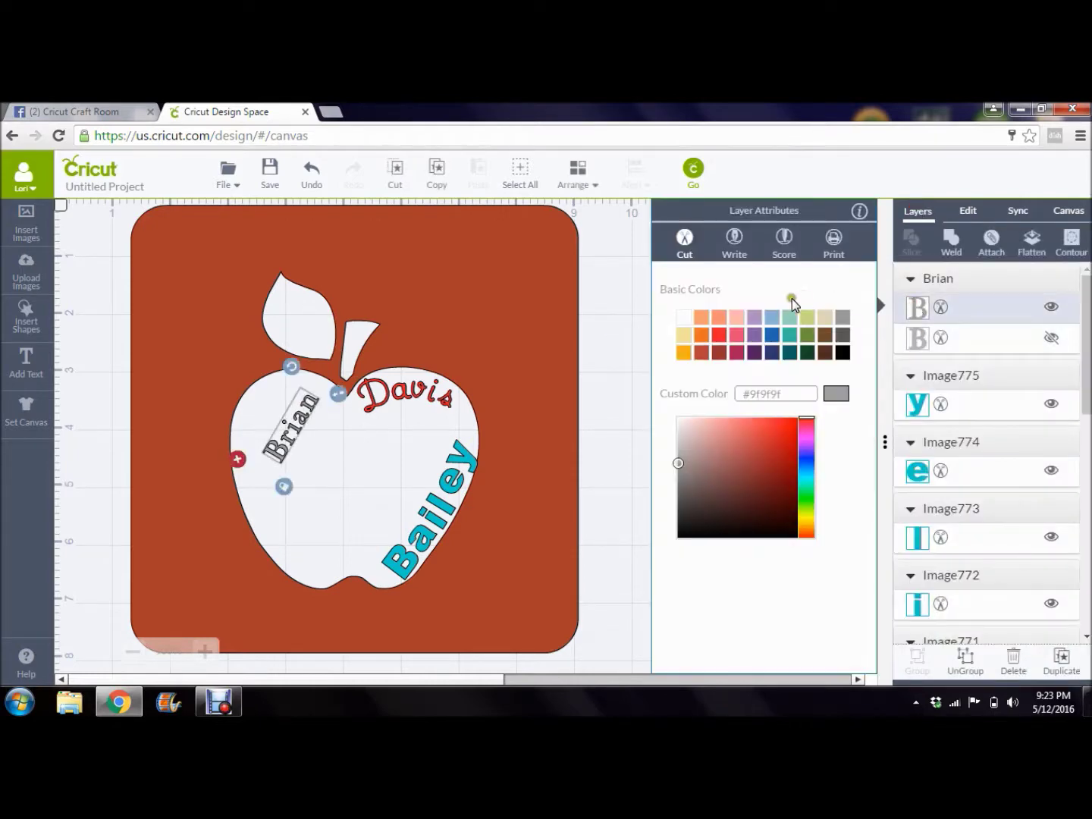
left_click(771, 342)
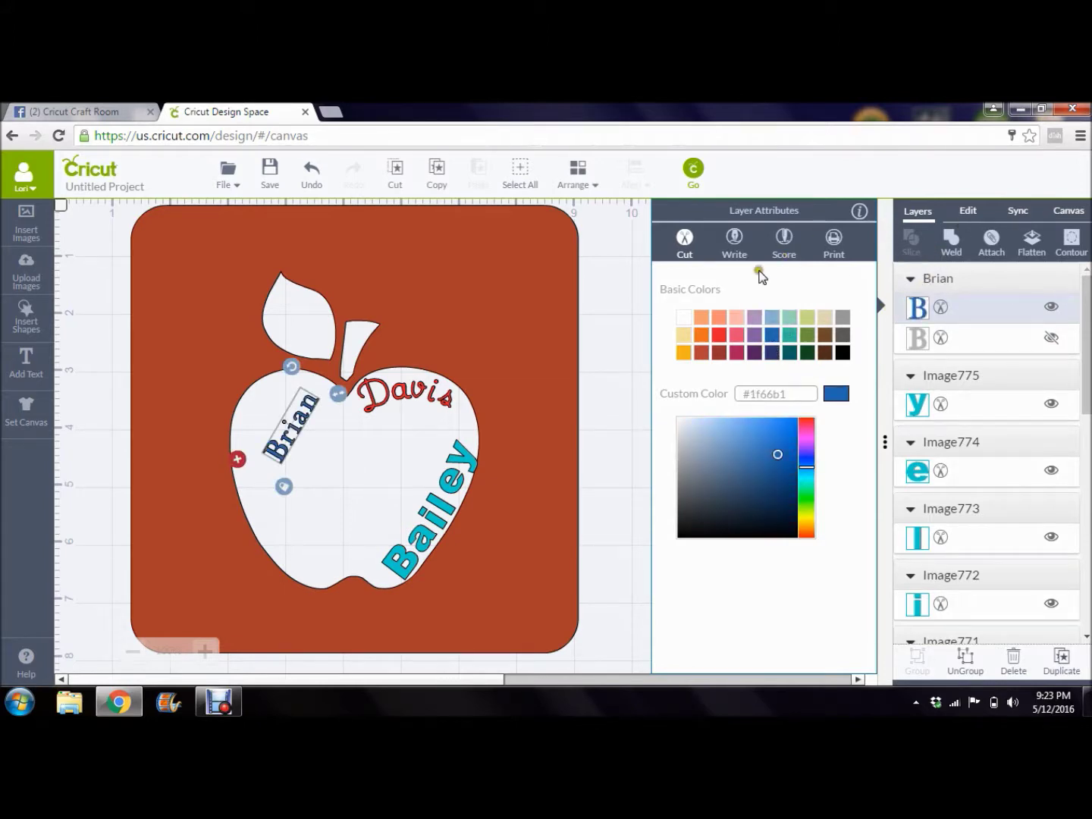
left_click(627, 320)
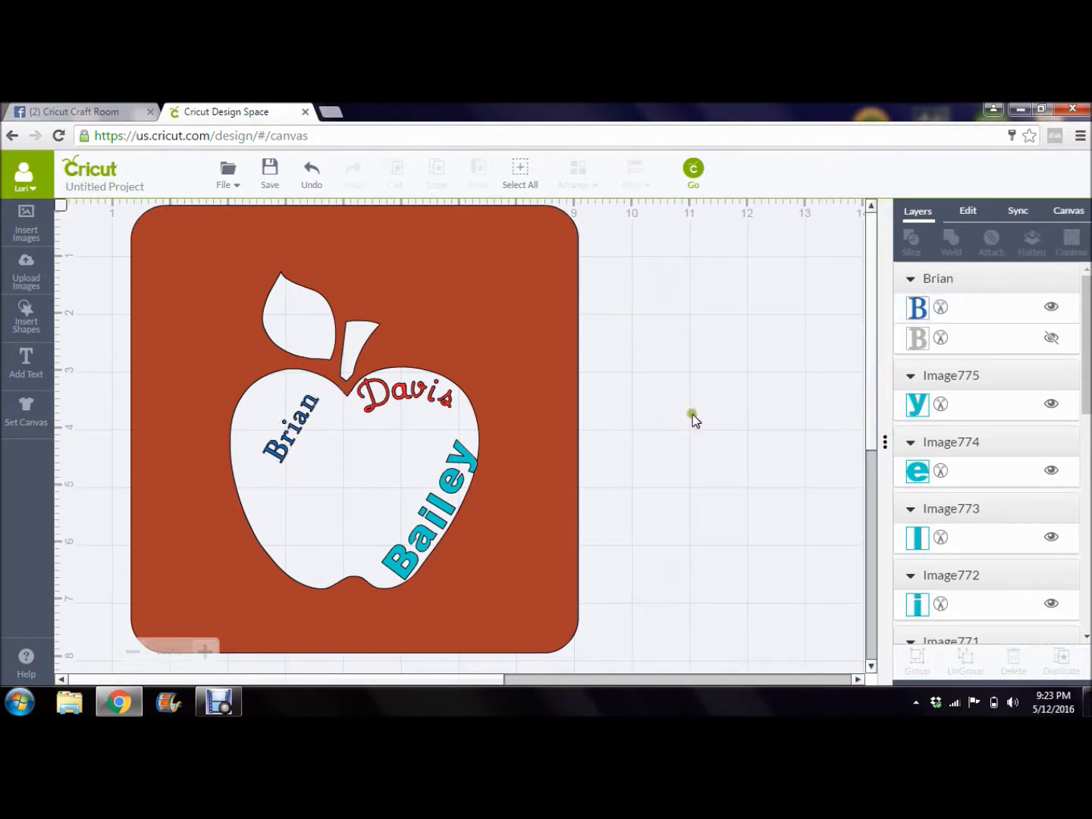
- Ungroup Brian twice so it splits into separate B, r, i, a, n letter layers
left_click(297, 418)
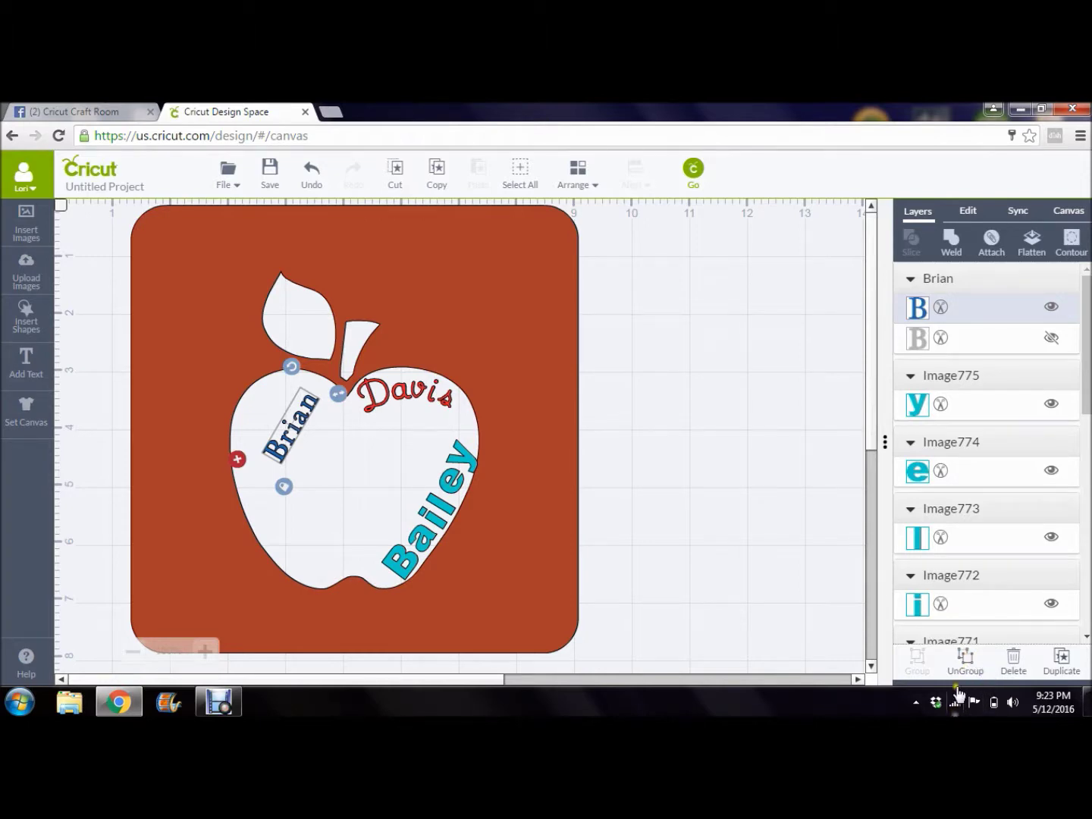
left_click(965, 659)
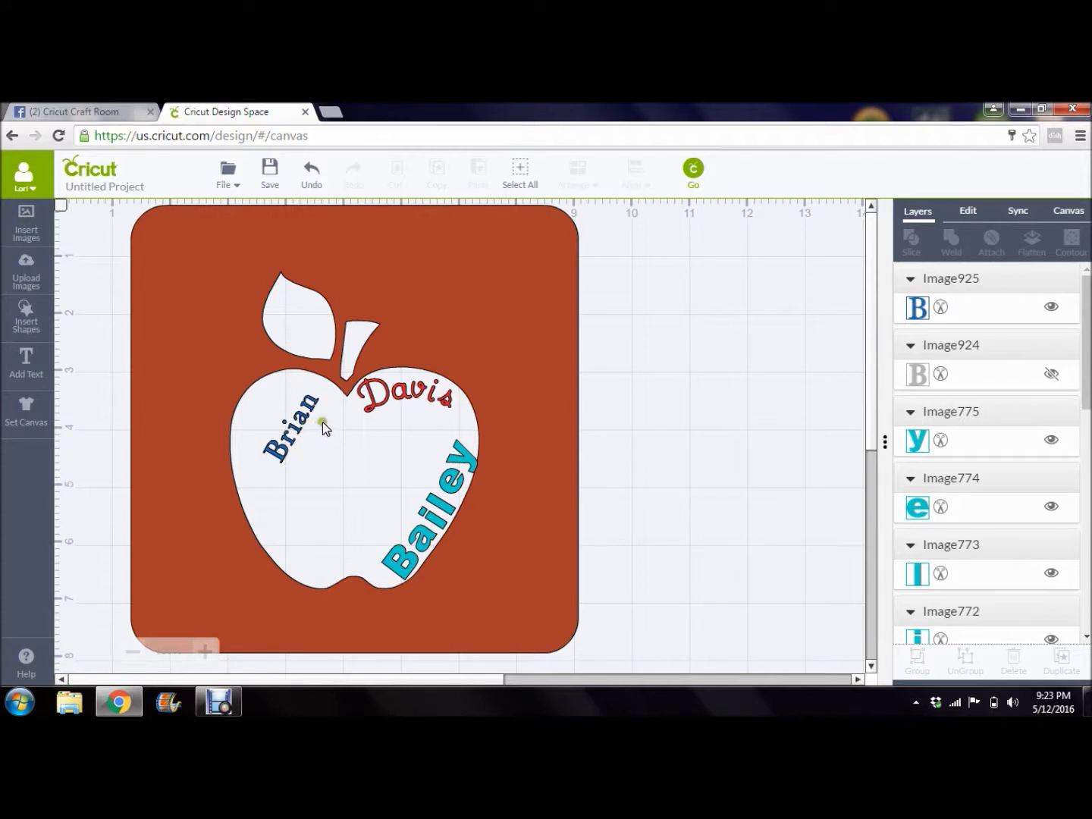
left_click(296, 430)
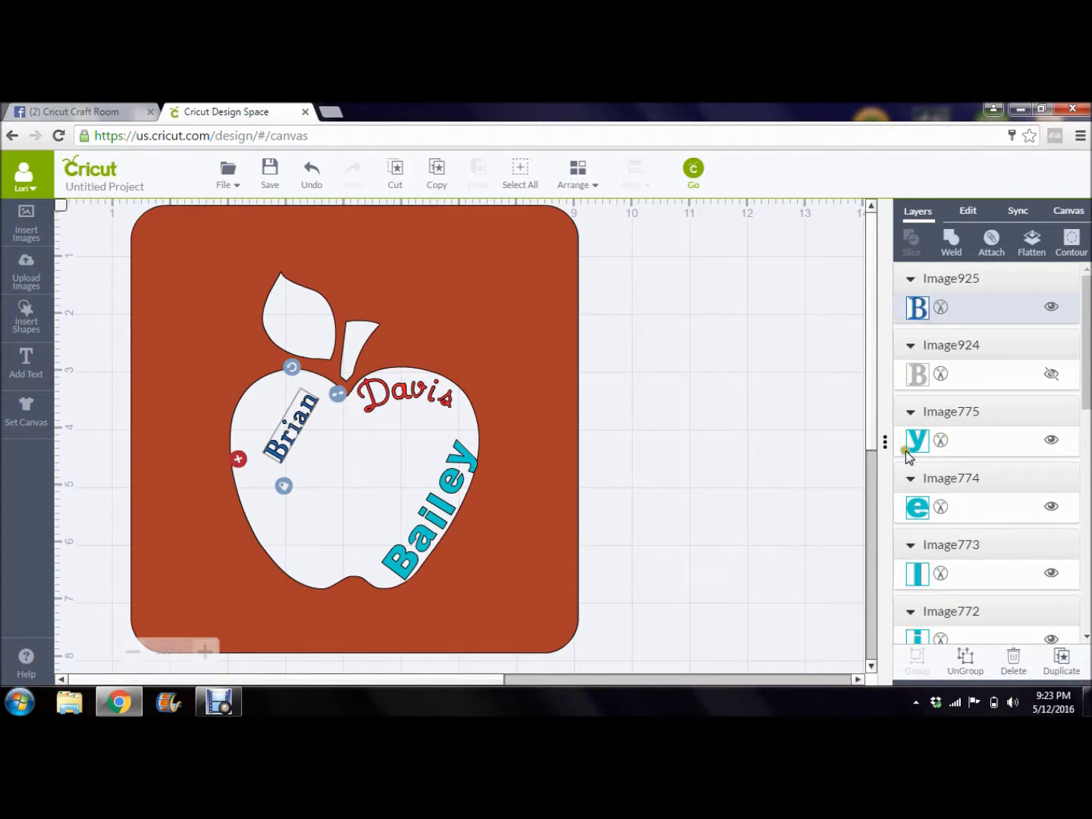
left_click(965, 664)
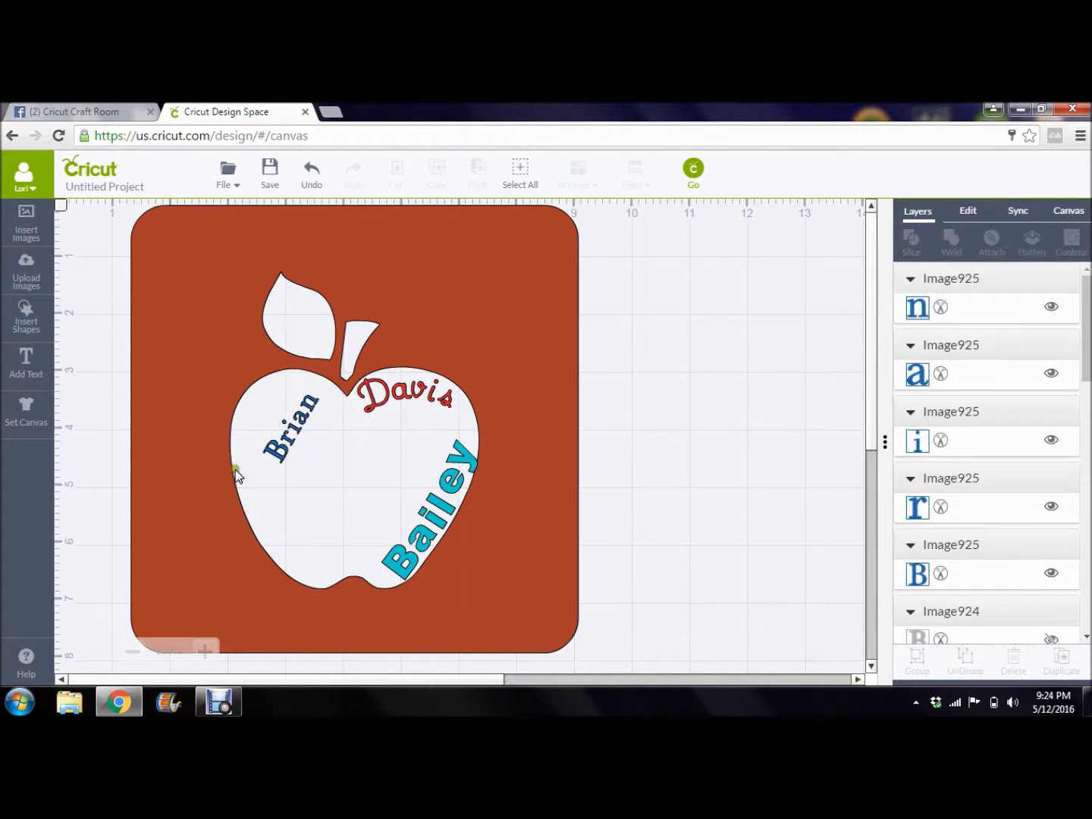
- Place the B, r and i letters along the apple's upper-left curve
left_click(284, 452)
left_click_drag(283, 453, 243, 447)
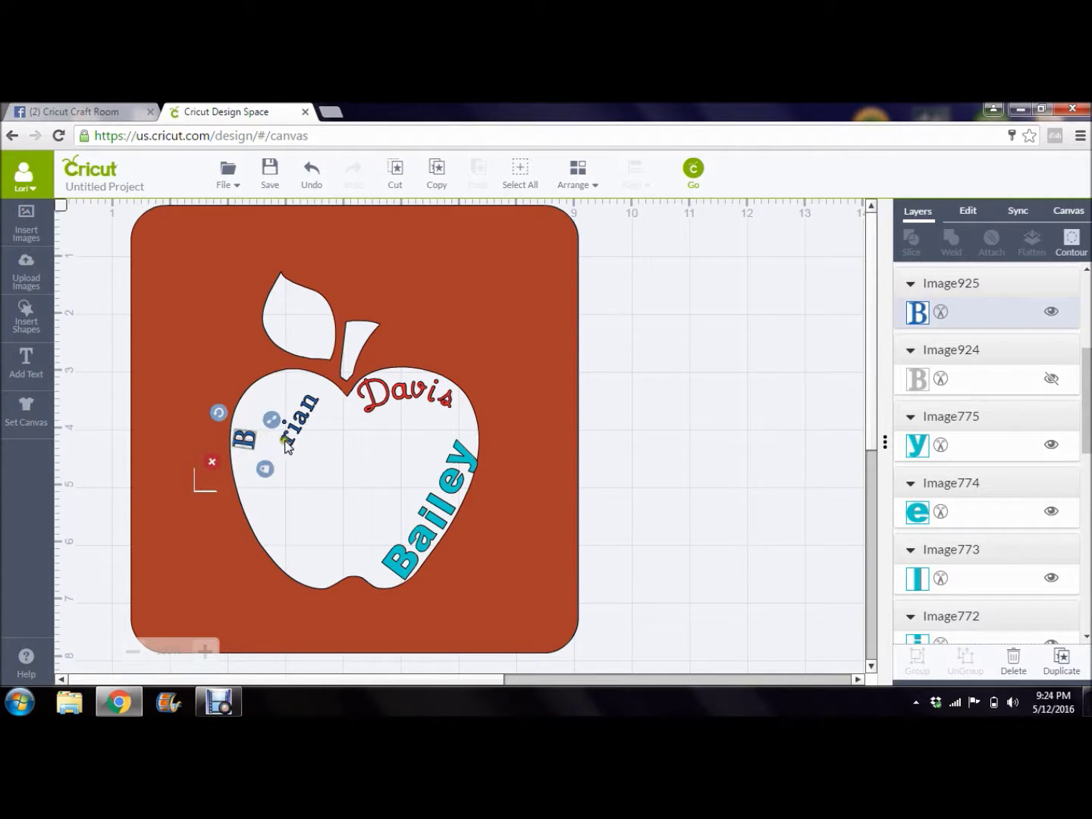
left_click(288, 443)
left_click_drag(288, 444, 252, 421)
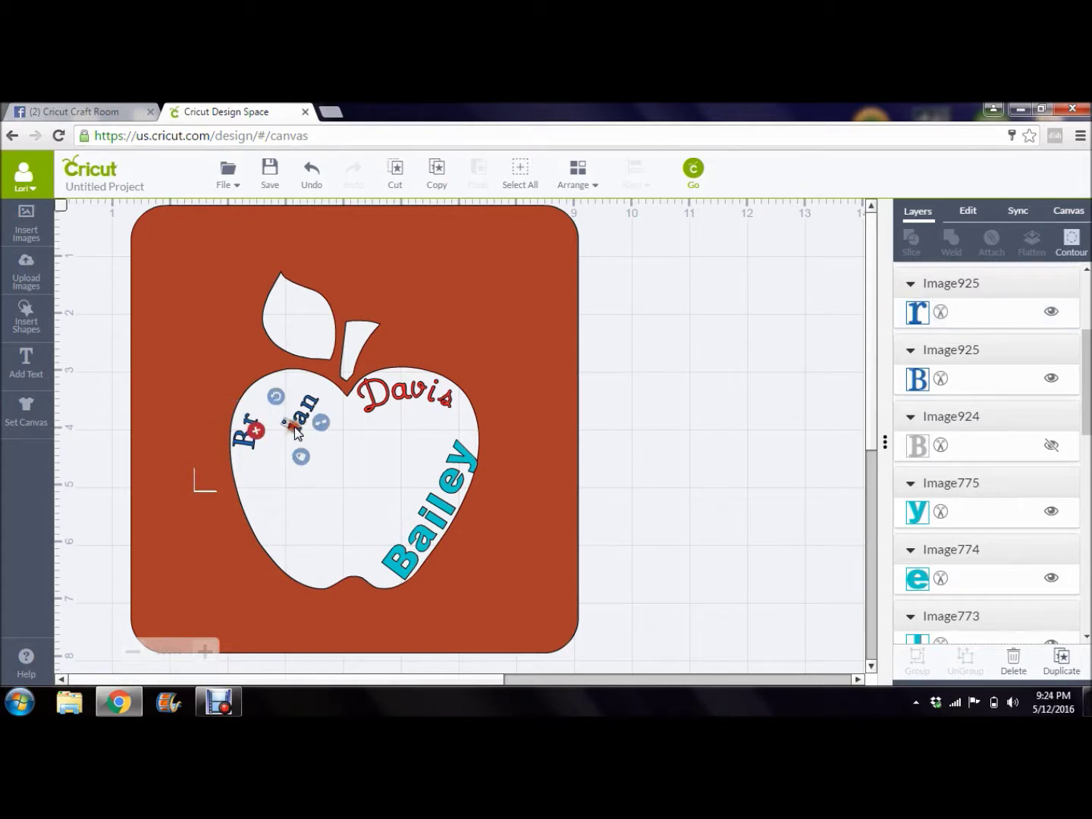
left_click_drag(294, 433, 236, 376)
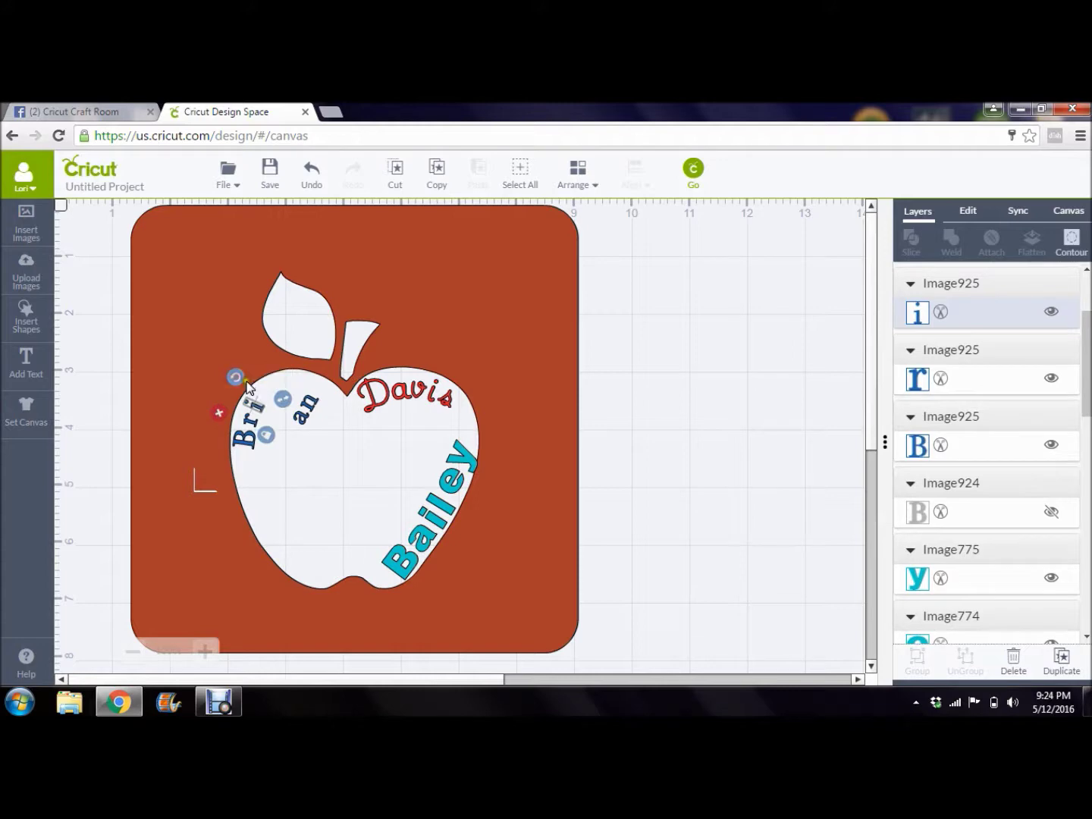
- Move the a and n up the curve and rotate the n to follow the apple's edge
left_click(967, 211)
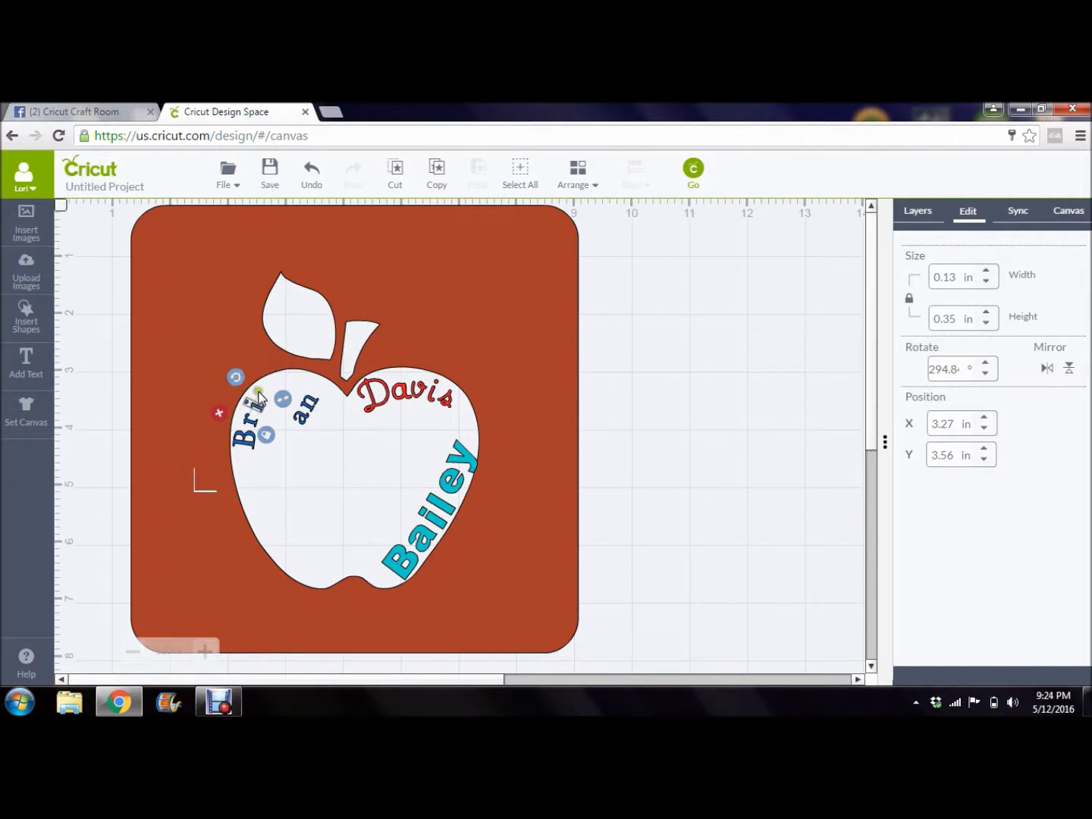
left_click(302, 418)
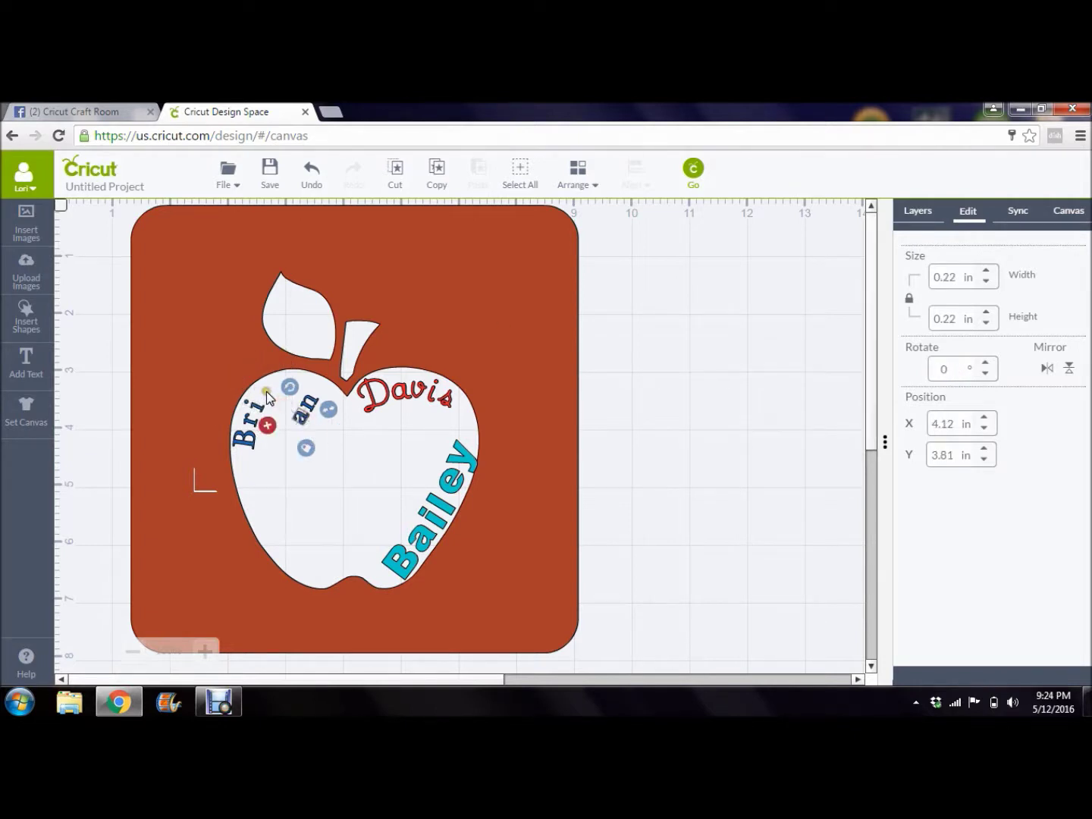
left_click(302, 418)
left_click_drag(303, 418, 256, 364)
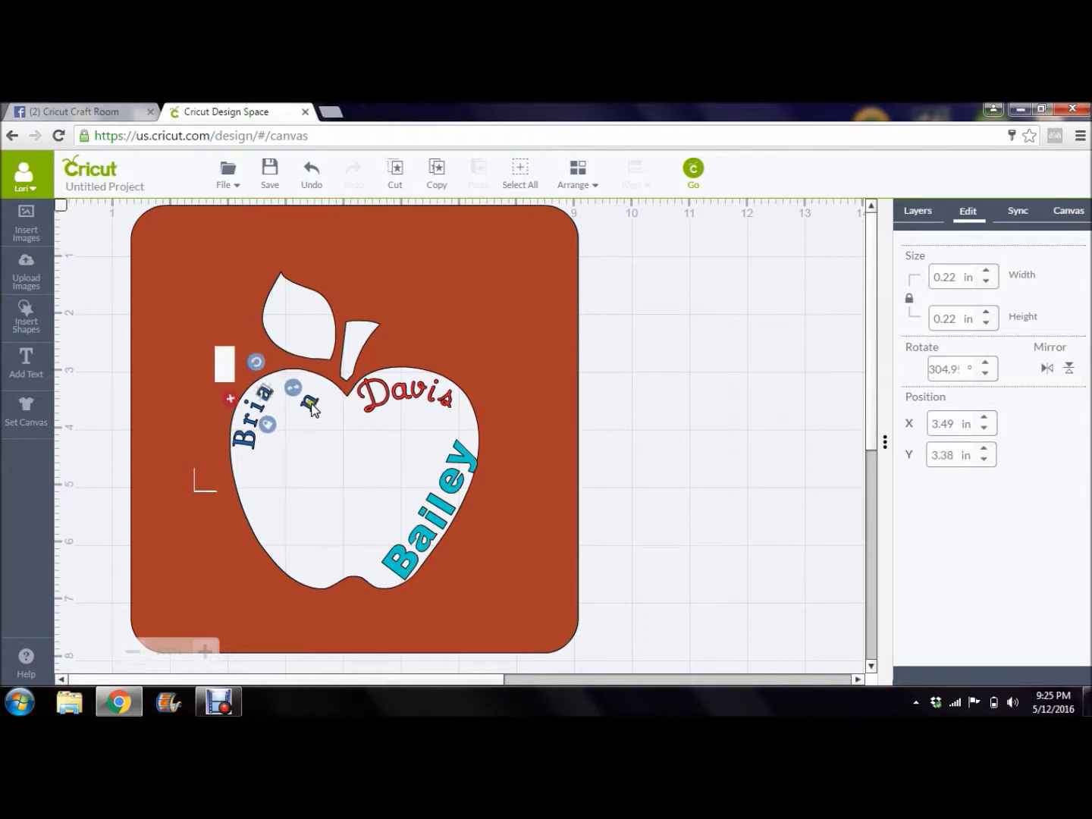
left_click(311, 403)
left_click_drag(297, 371, 276, 378)
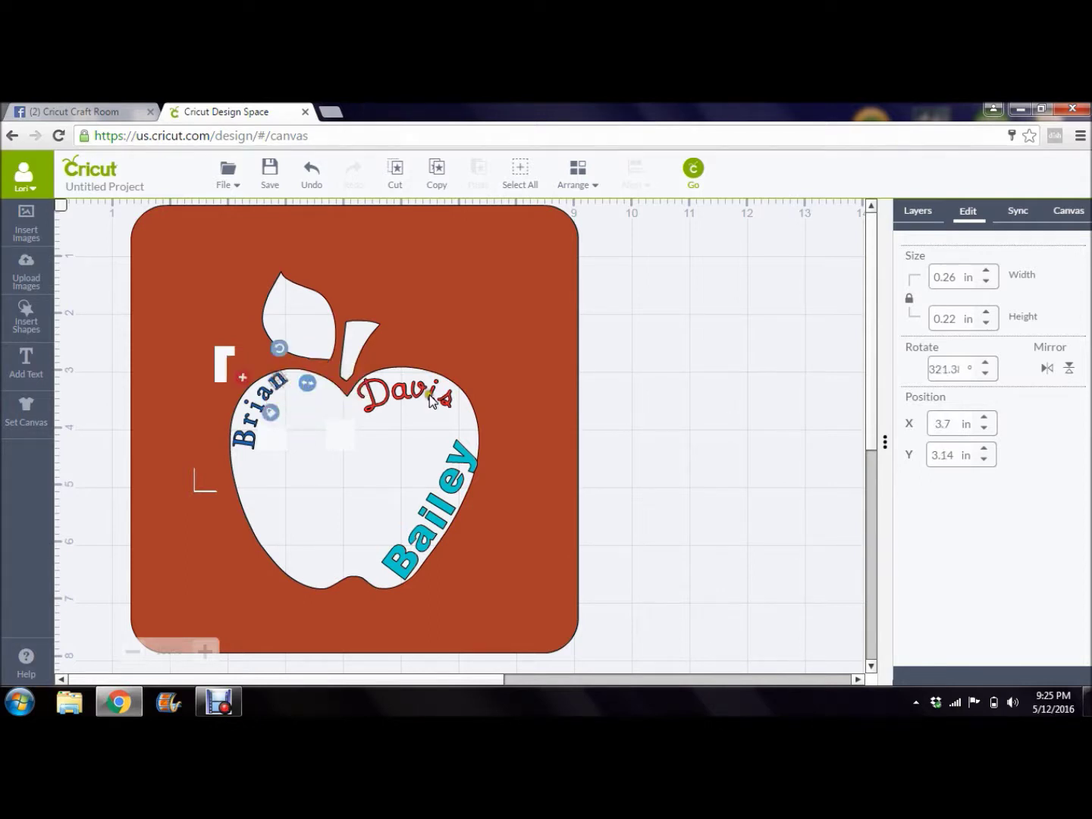
left_click(633, 388)
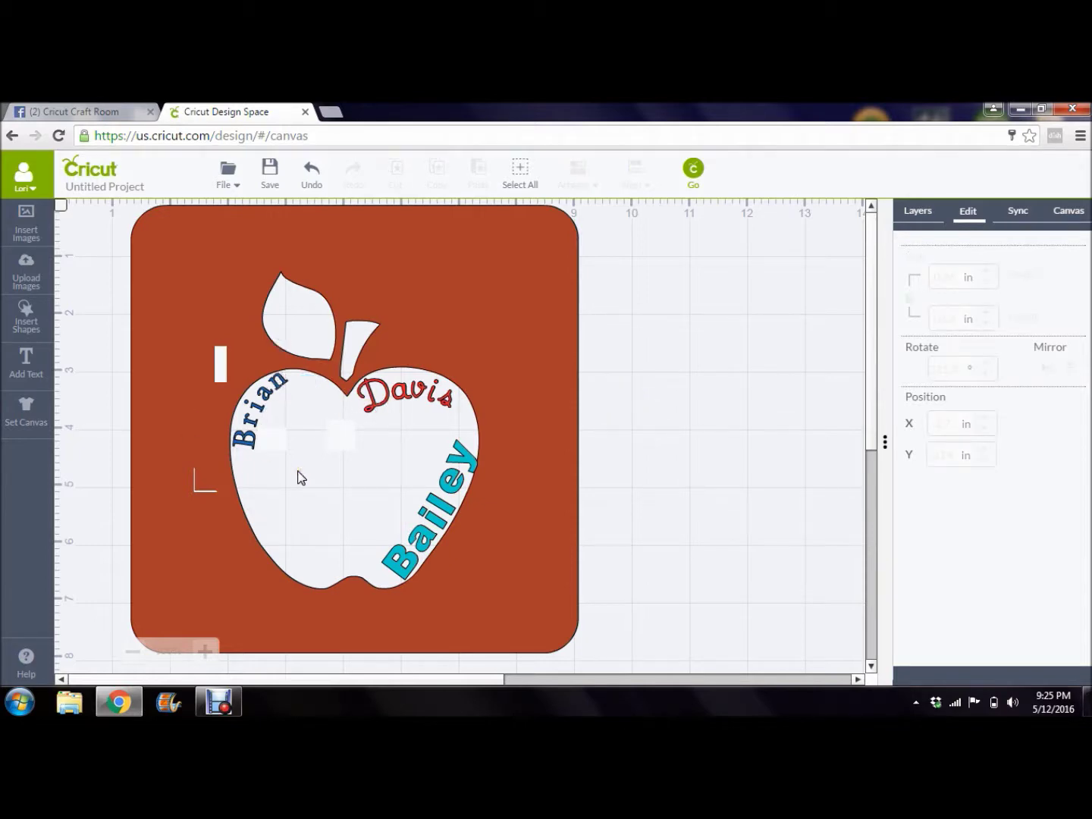
left_click(688, 348)
- Use Contour on the Apple Square image to hide the outer square, leaving a solid apple
left_click(510, 234)
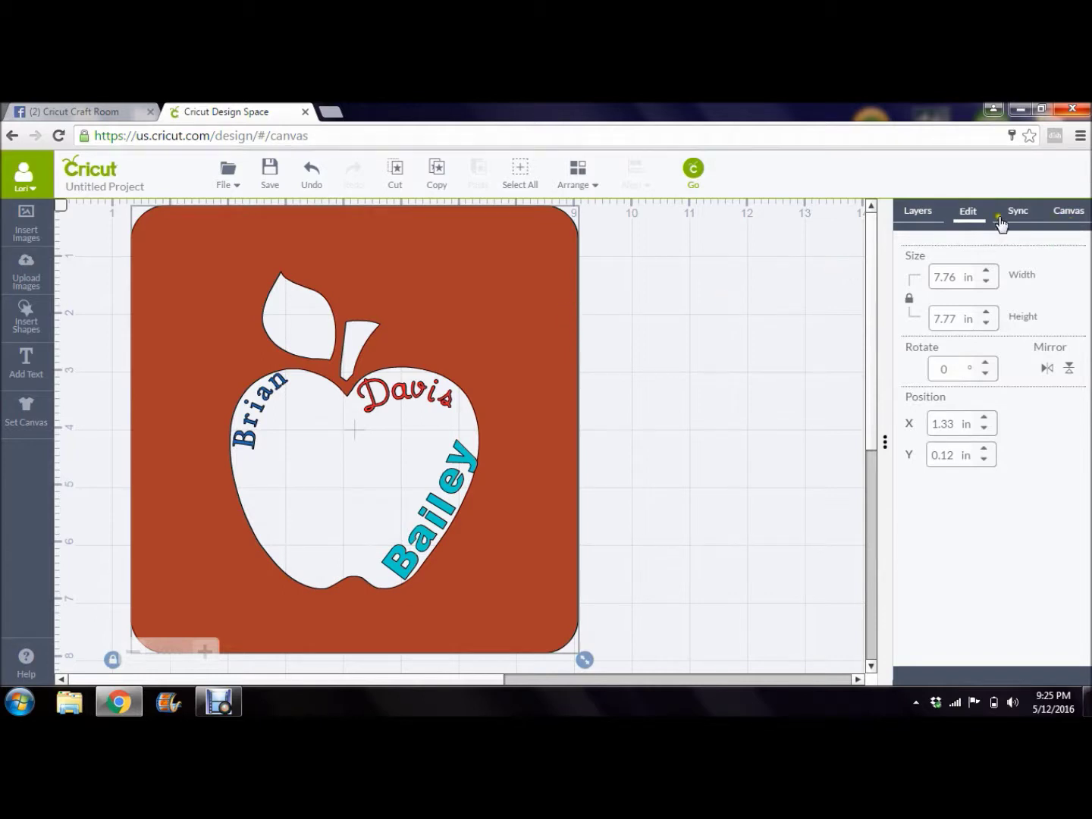
left_click(918, 213)
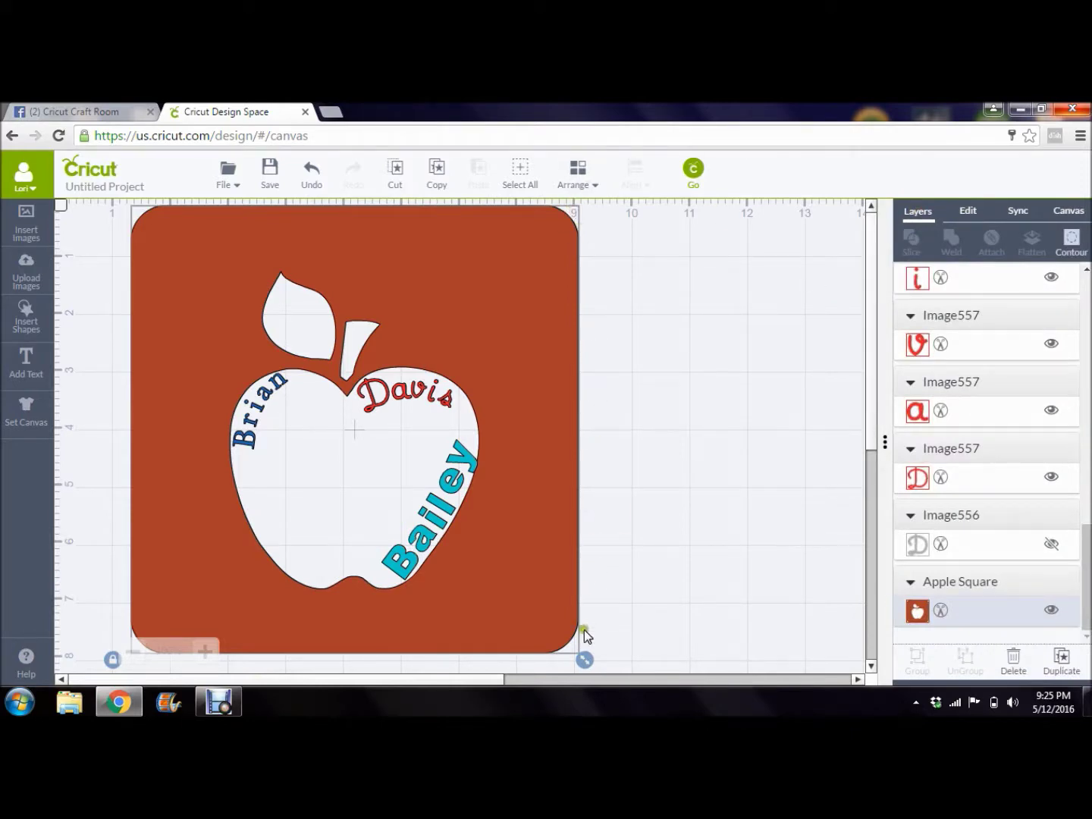
left_click(1072, 243)
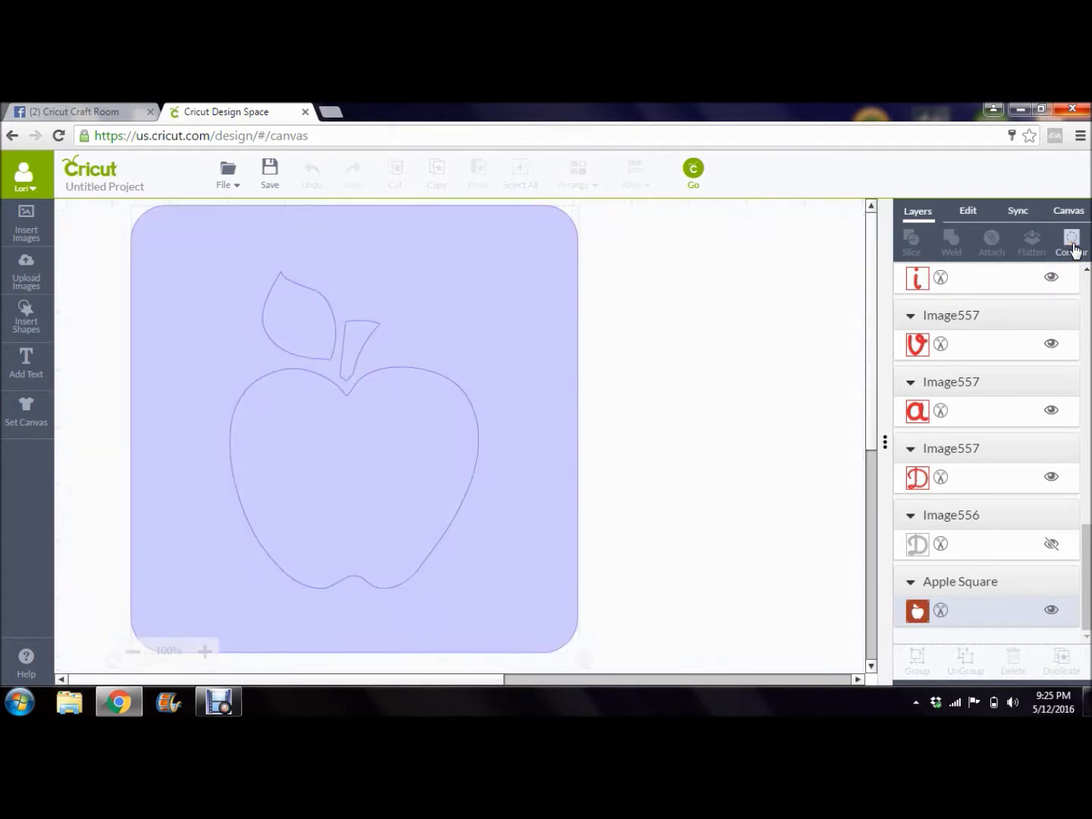
left_click(485, 262)
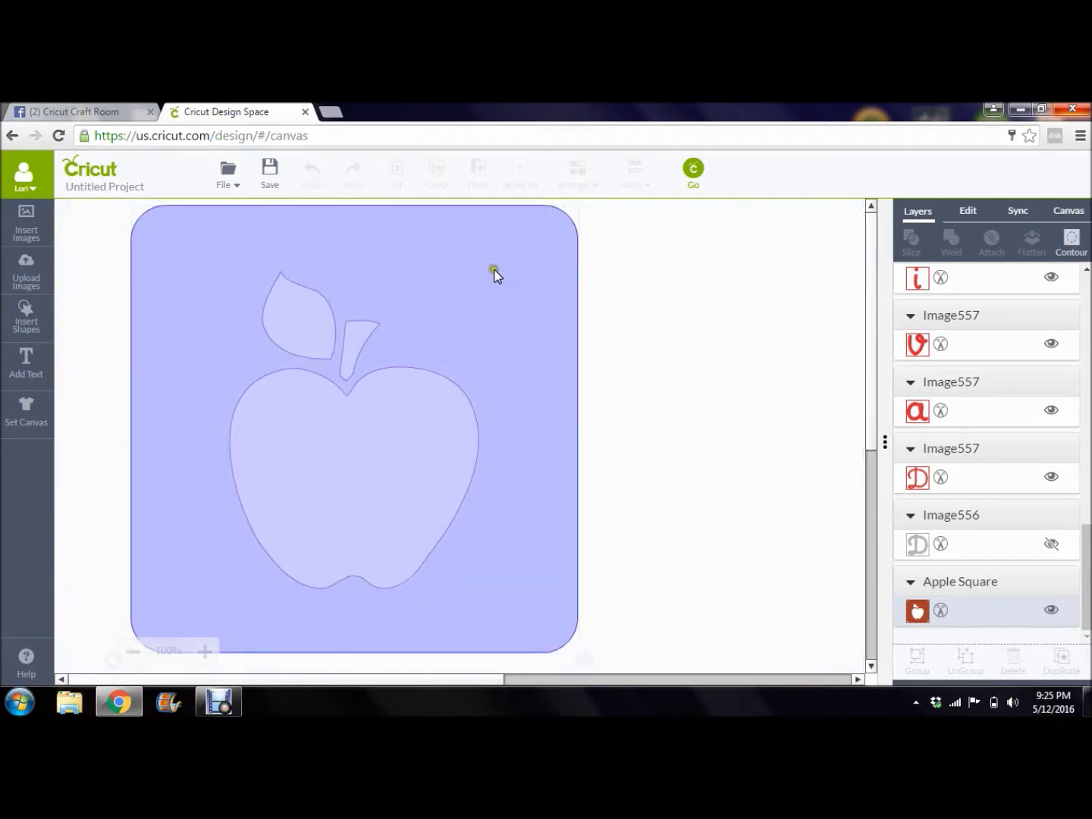
left_click(501, 275)
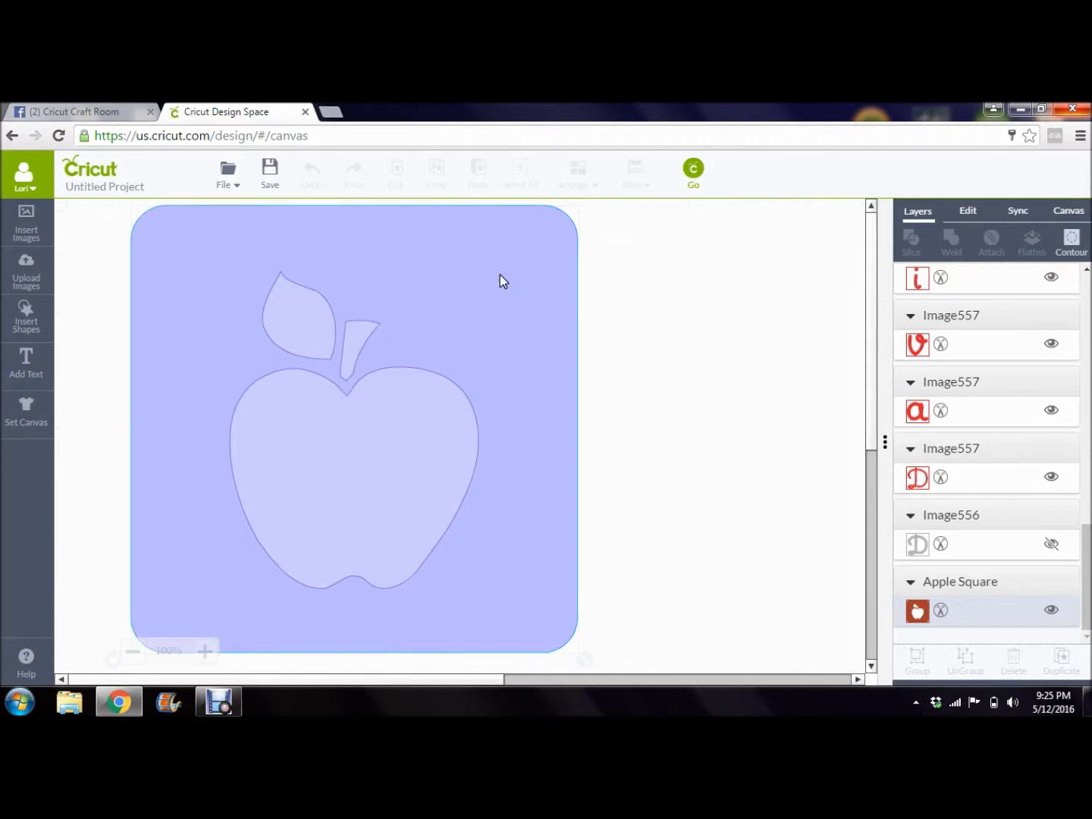
left_click(673, 310)
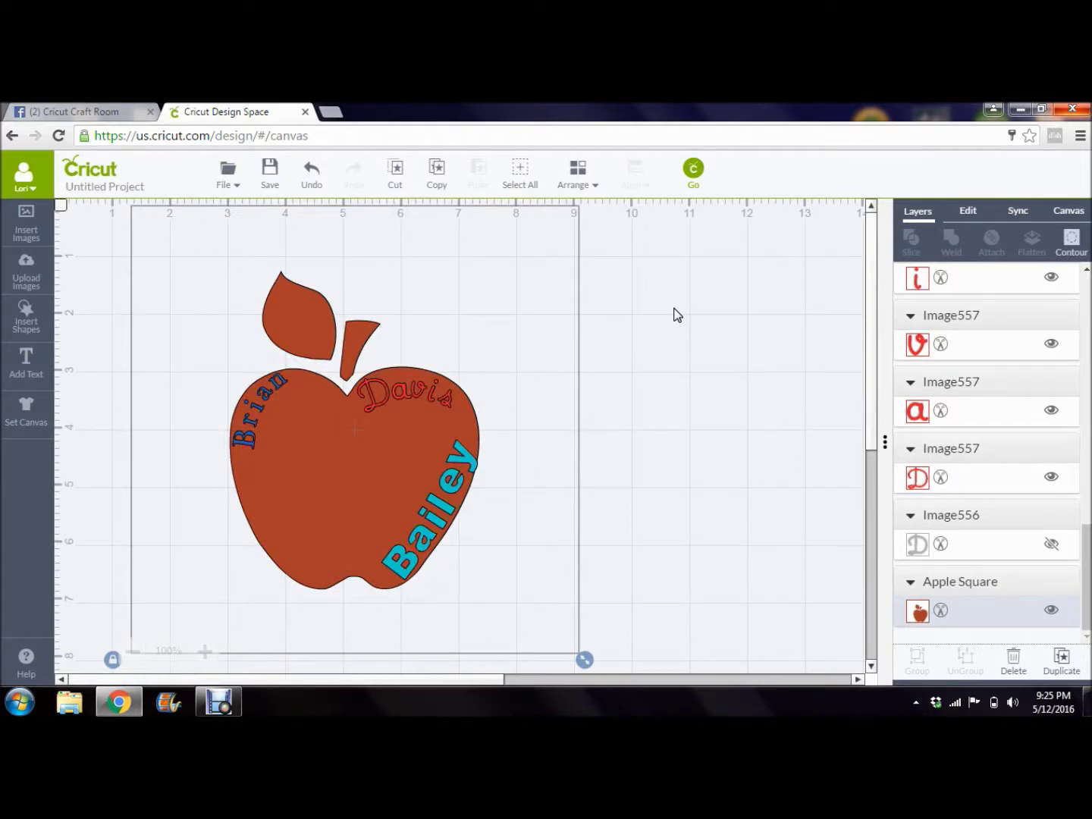
left_click(673, 308)
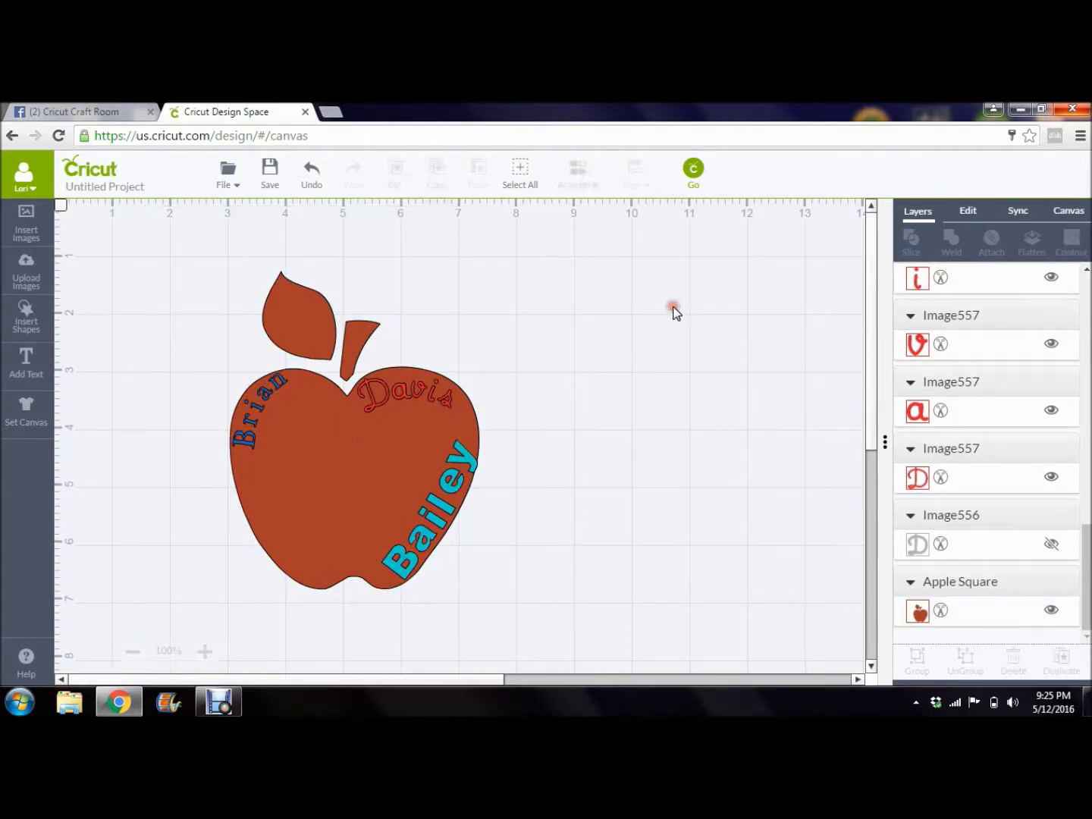
left_click(558, 328)
left_click(352, 435)
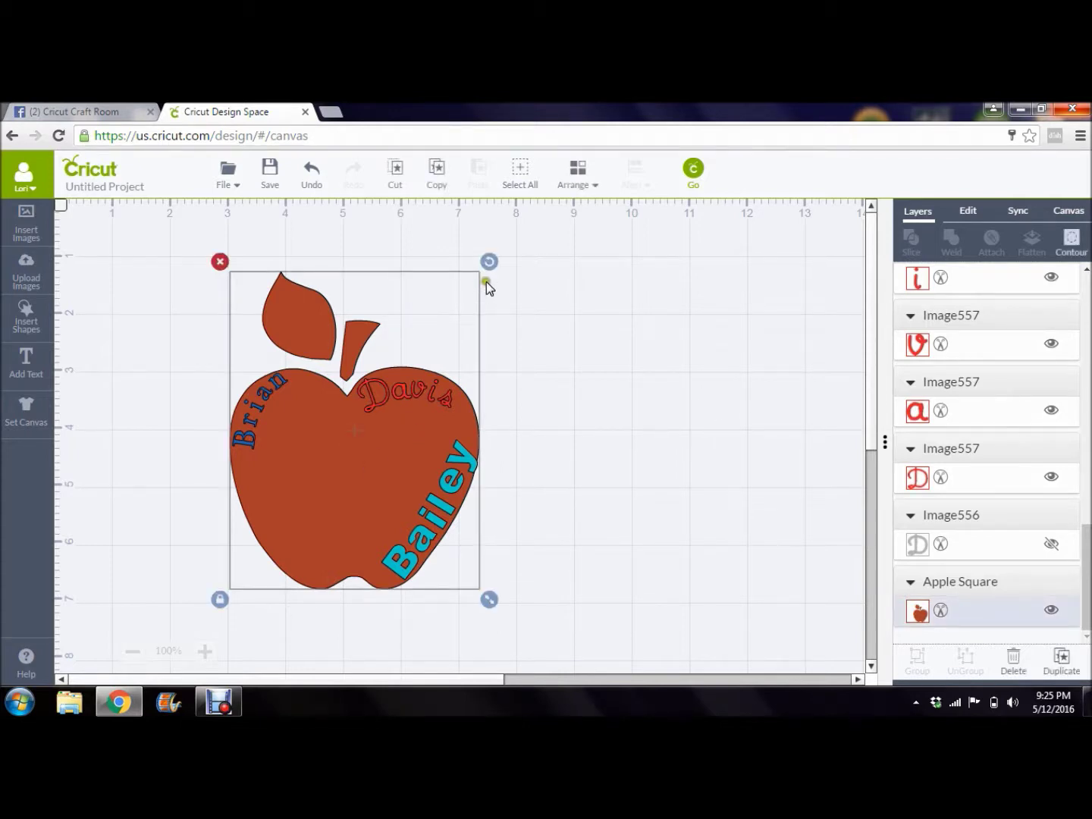
left_click(229, 289)
left_click(242, 482)
left_click(931, 280)
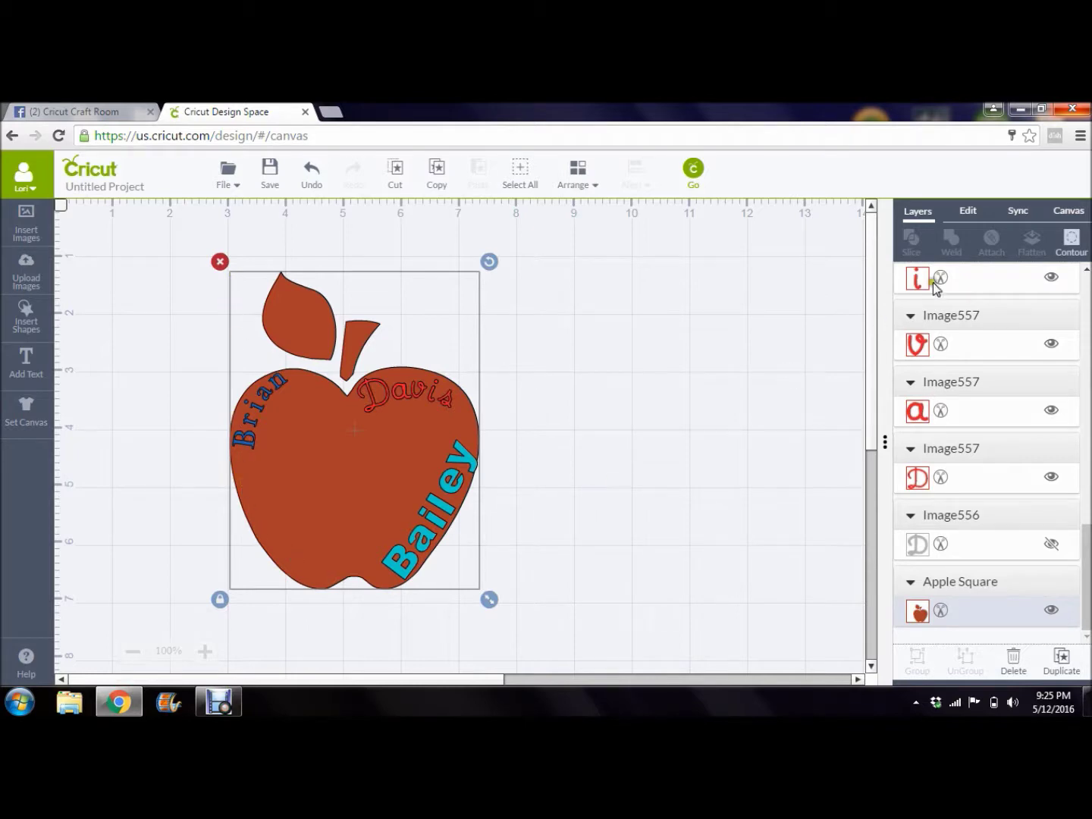
left_click(1072, 241)
left_click(363, 391)
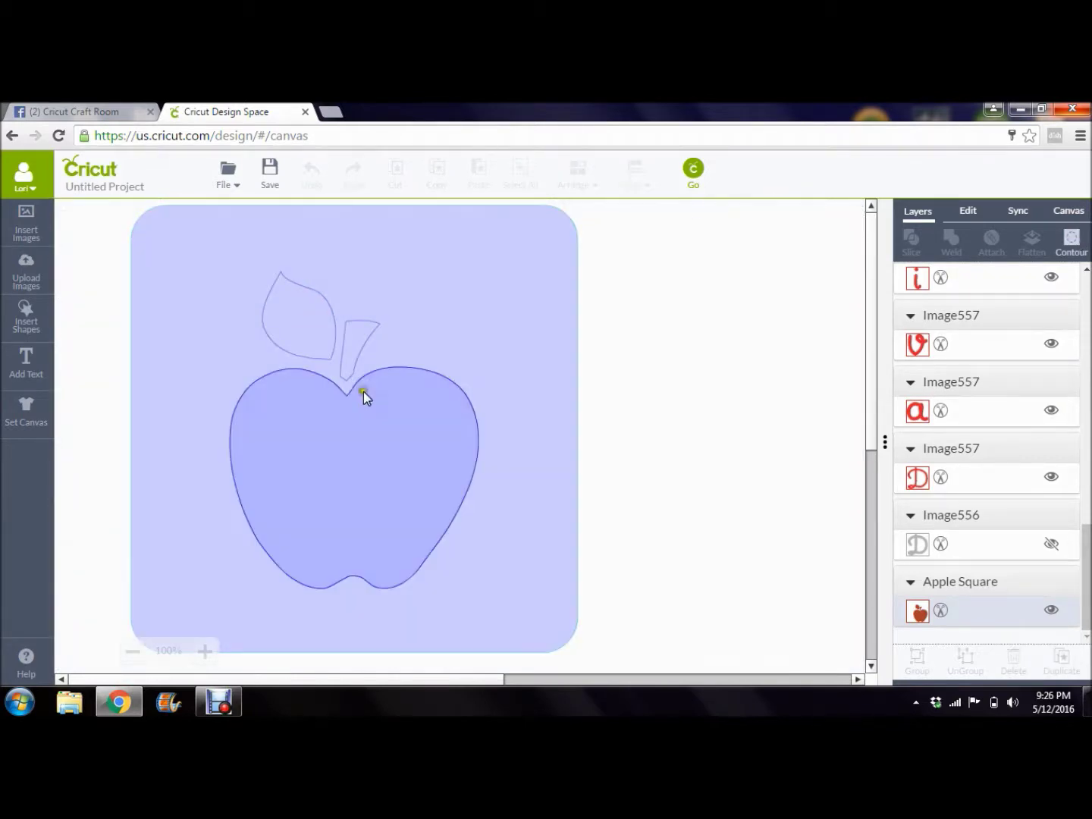
left_click(374, 416)
left_click(576, 444)
left_click(670, 417)
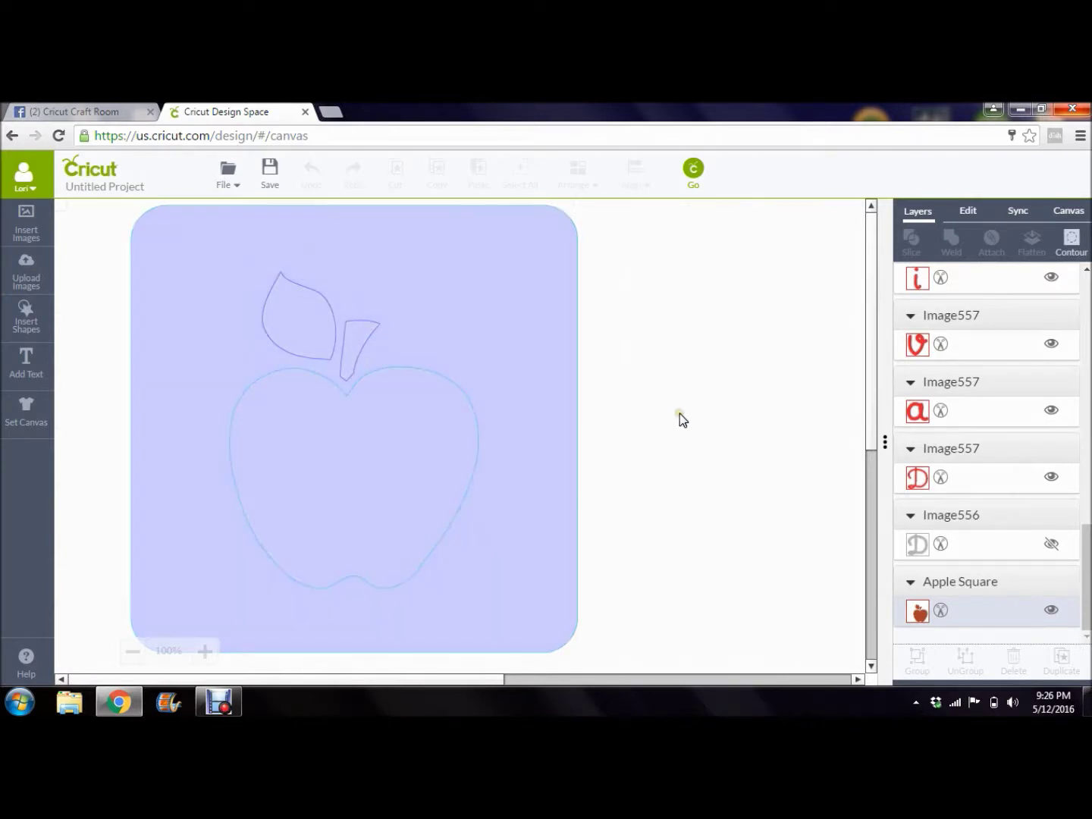
left_click(678, 413)
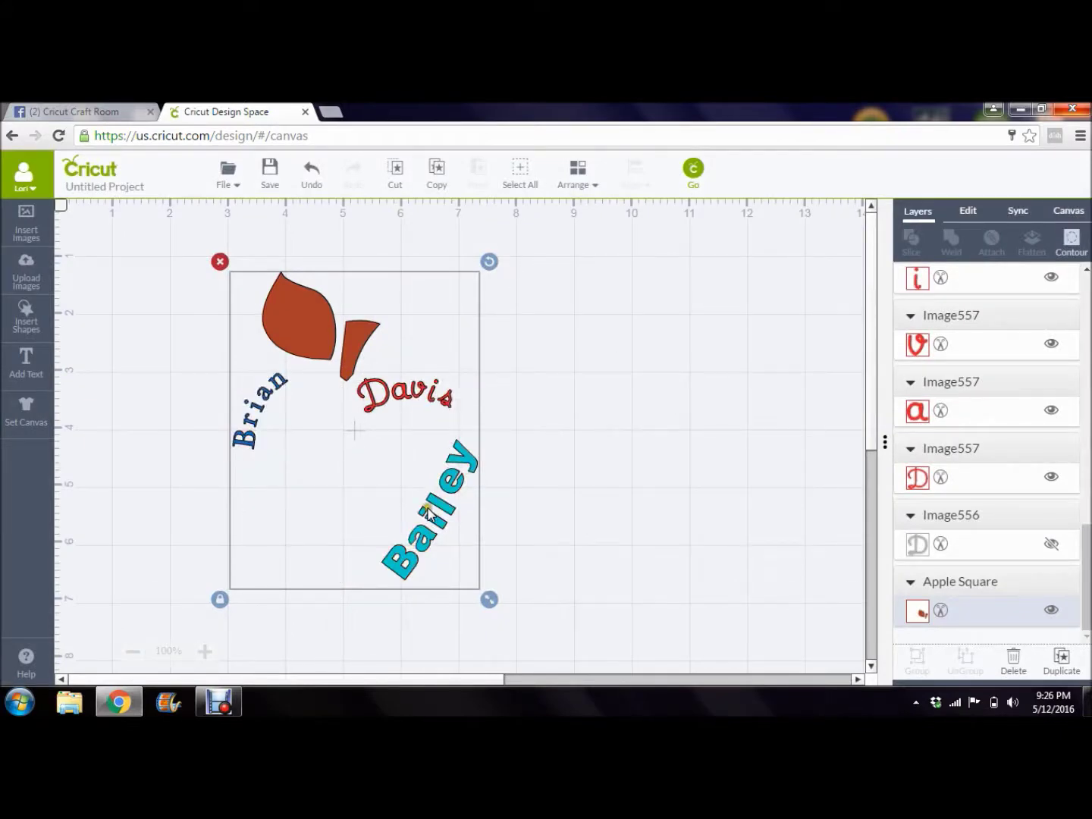
left_click(403, 528)
left_click(312, 173)
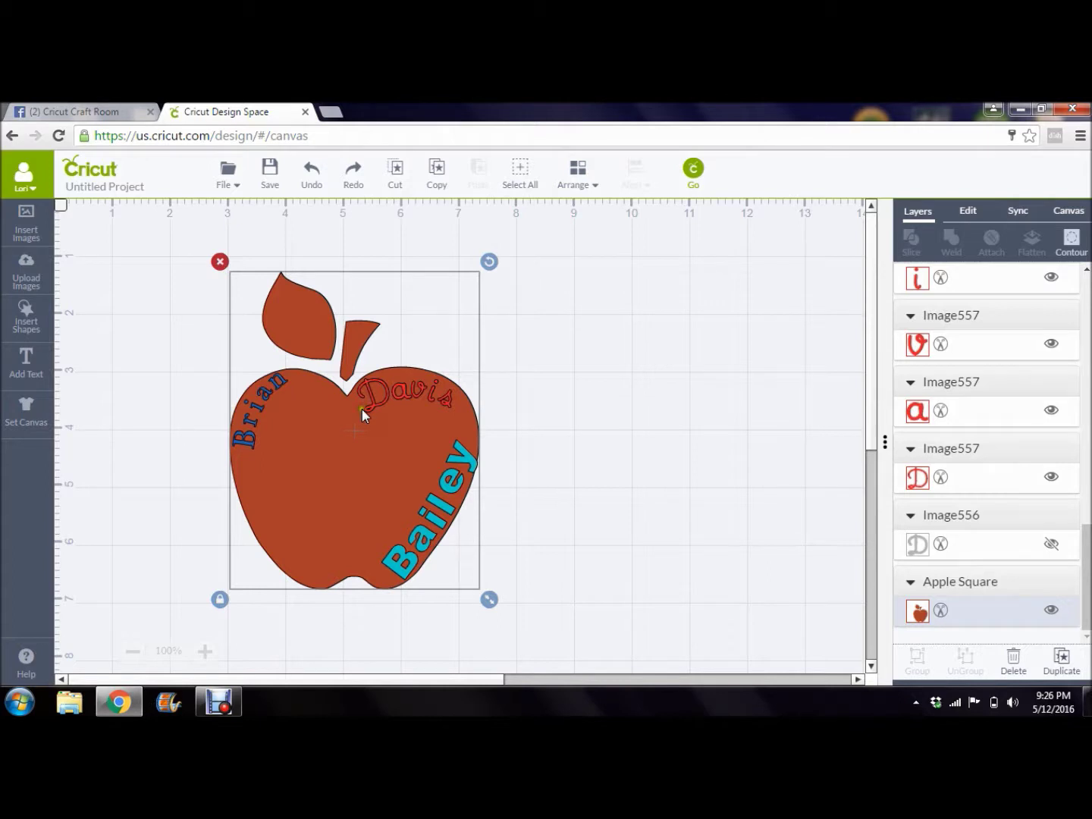
- Redo hiding the apple body, then select the leaf and stem and open their colour options
left_click(350, 175)
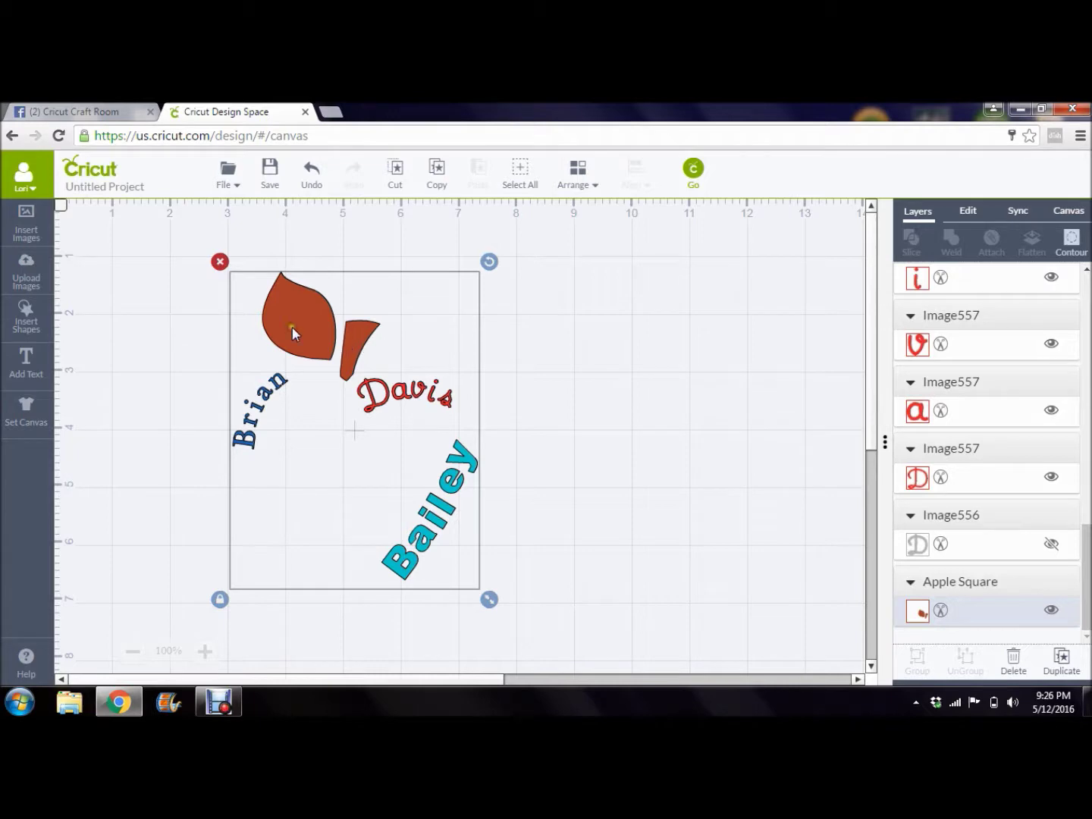
left_click(630, 337)
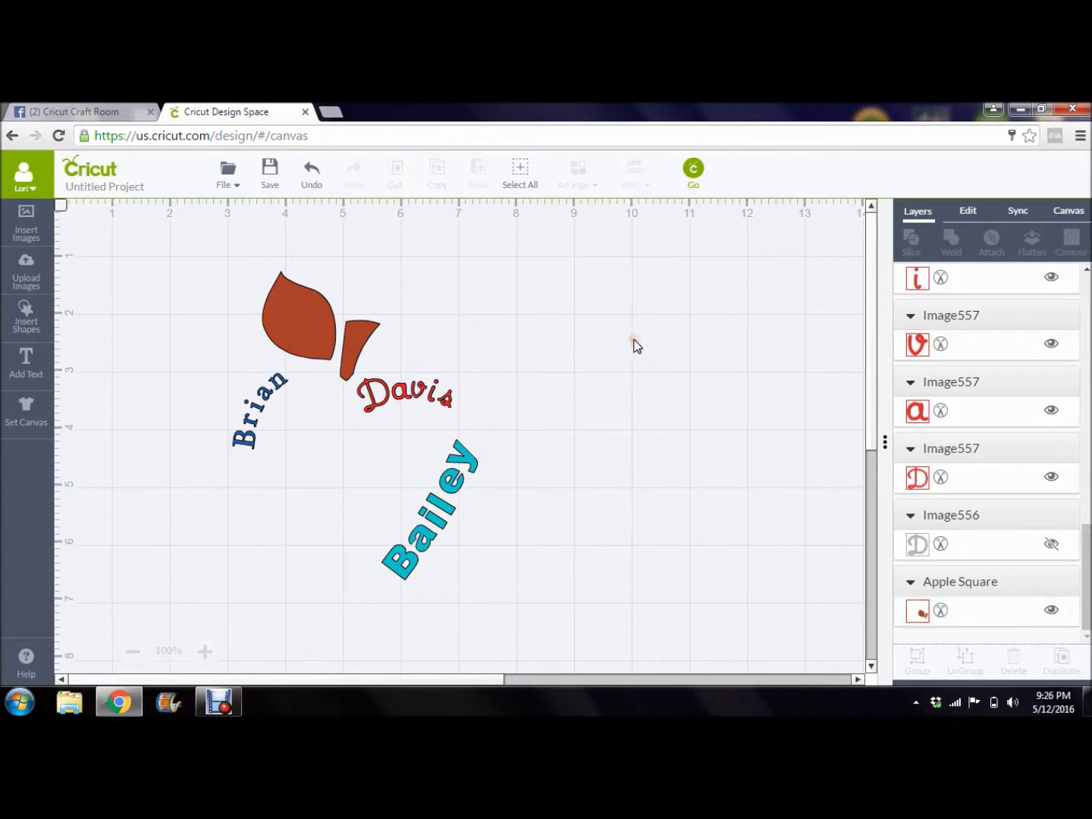
left_click(315, 311)
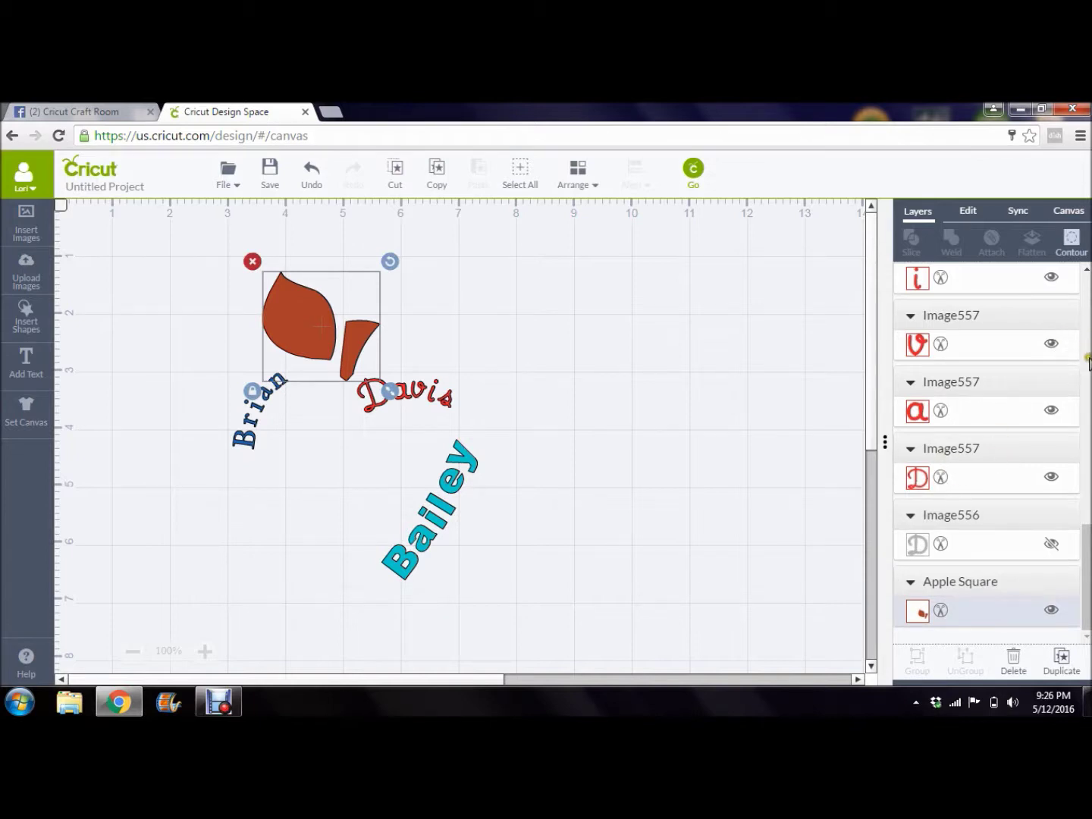
left_click_drag(1087, 557, 1086, 669)
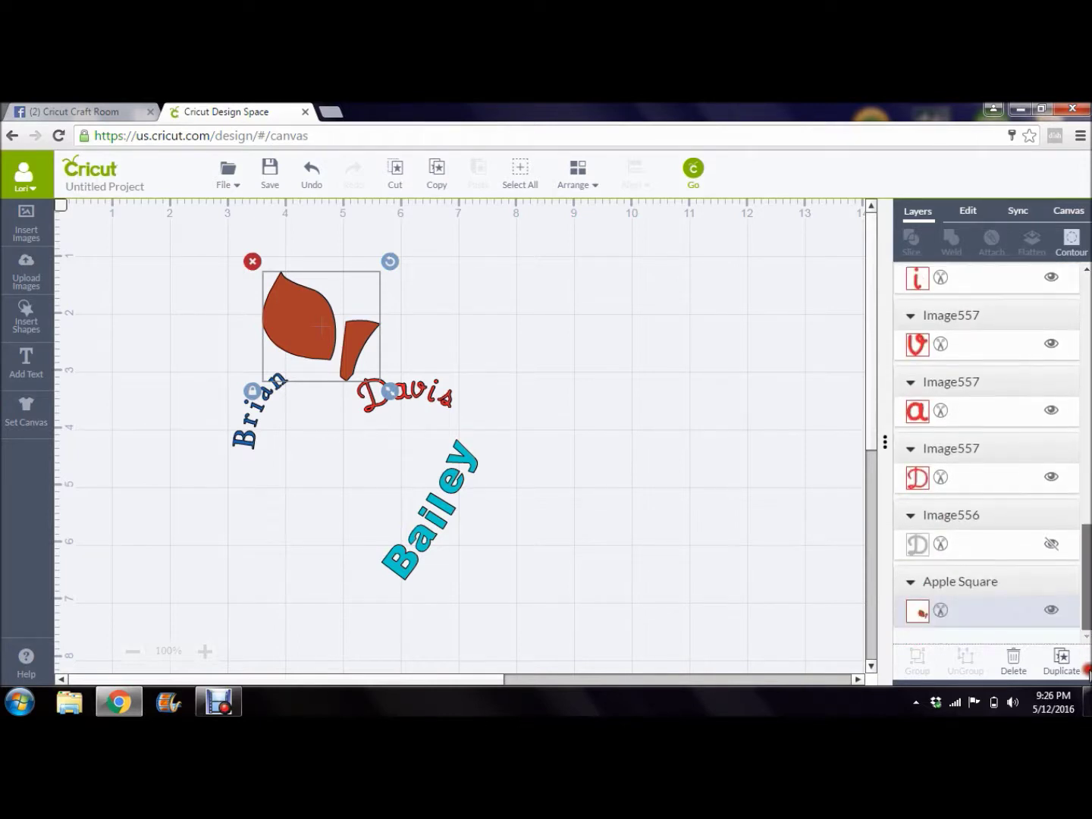
left_click(918, 611)
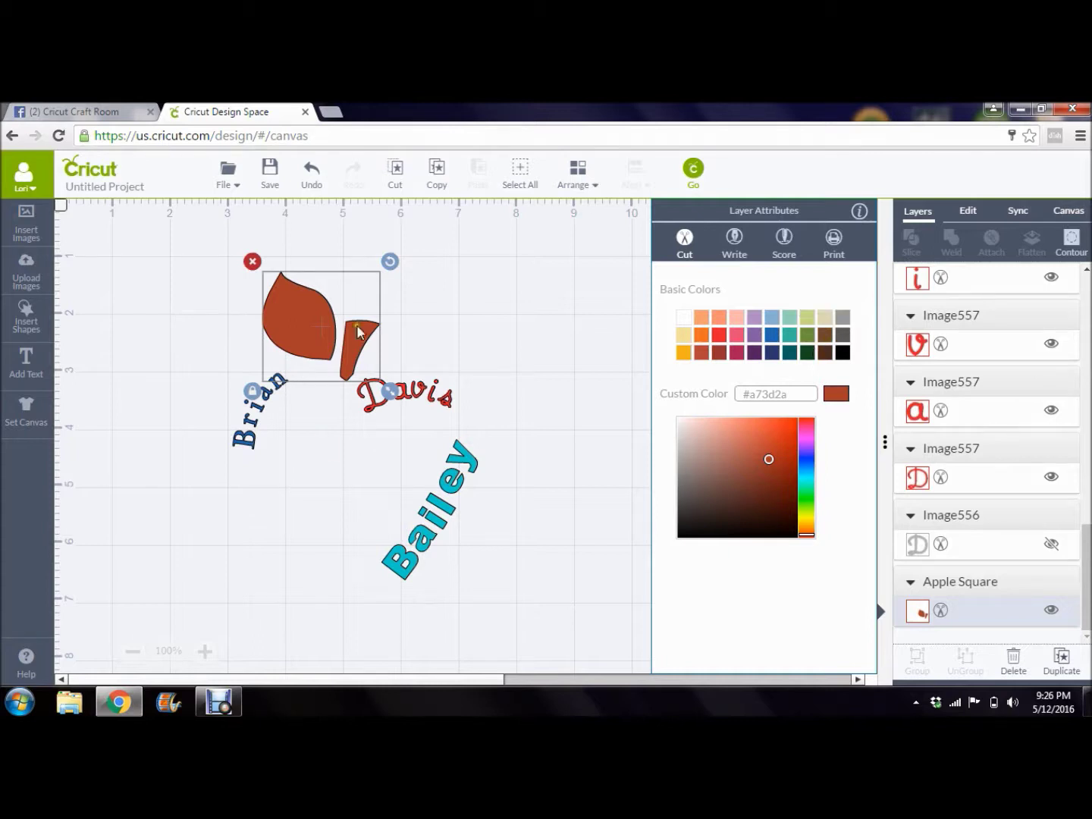
- Drag the orange leaf-and-stem image away from the three names onto the empty right side of the canvas
left_click(534, 328)
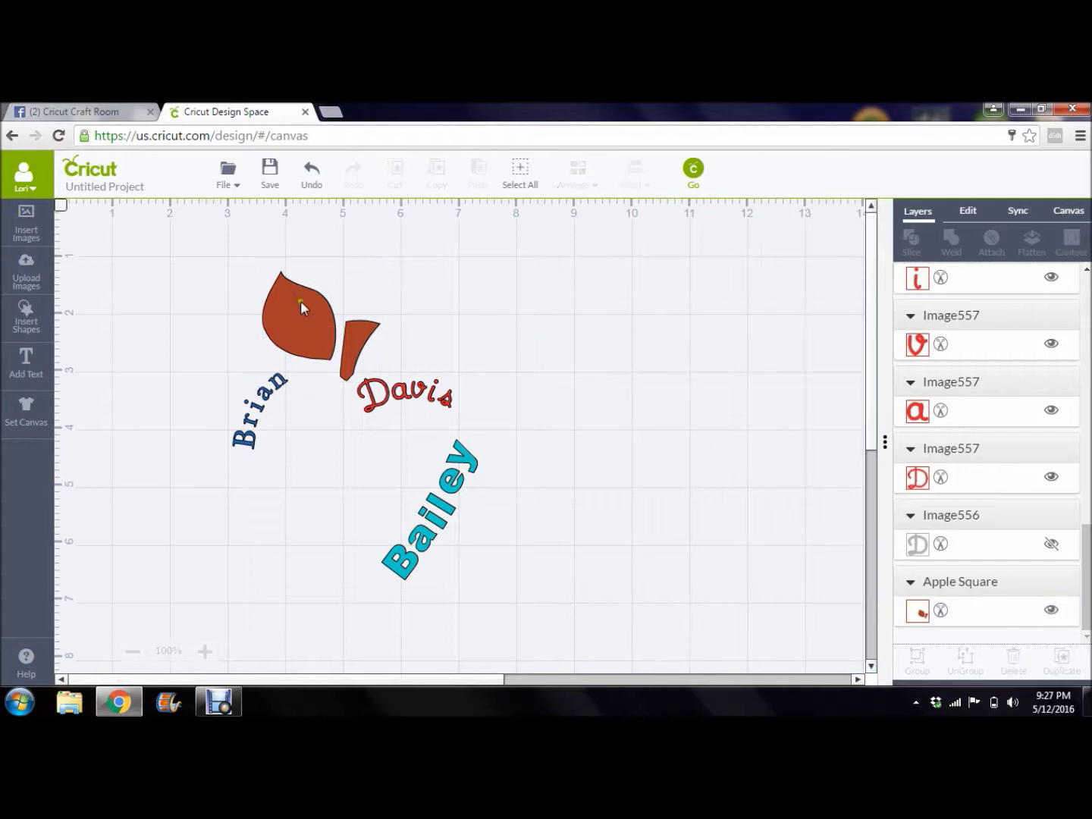
left_click(300, 308)
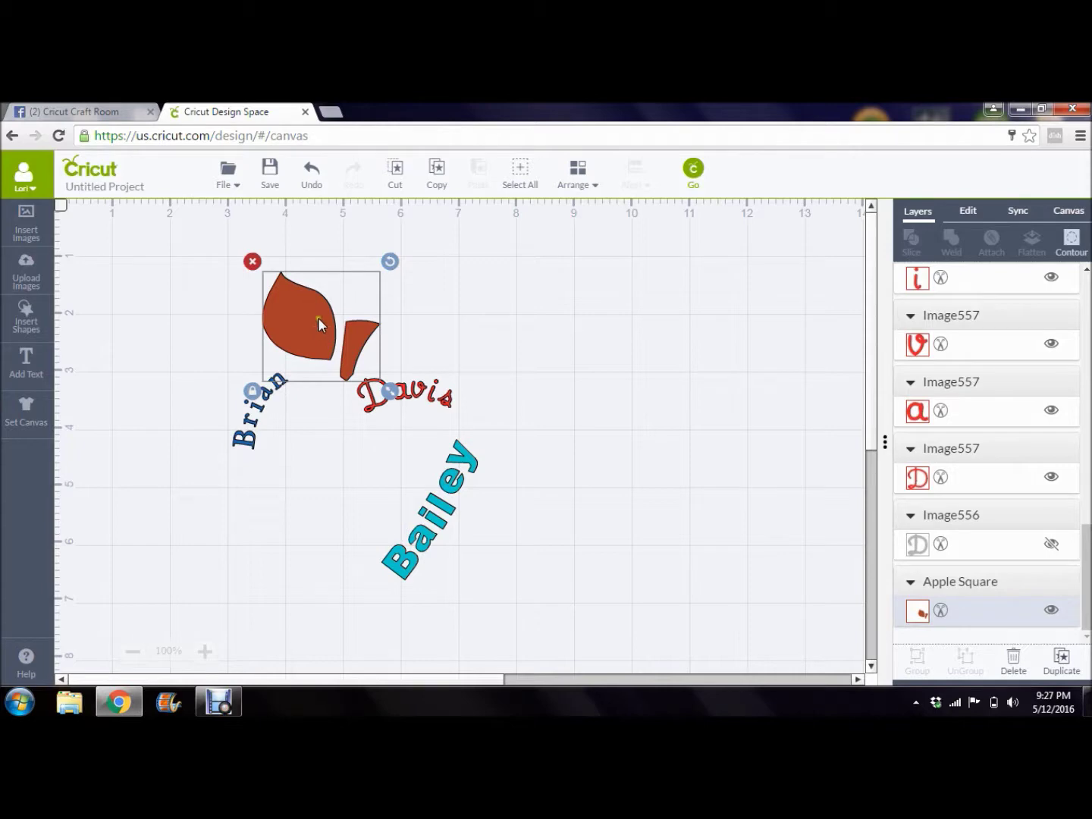
left_click_drag(317, 323, 686, 353)
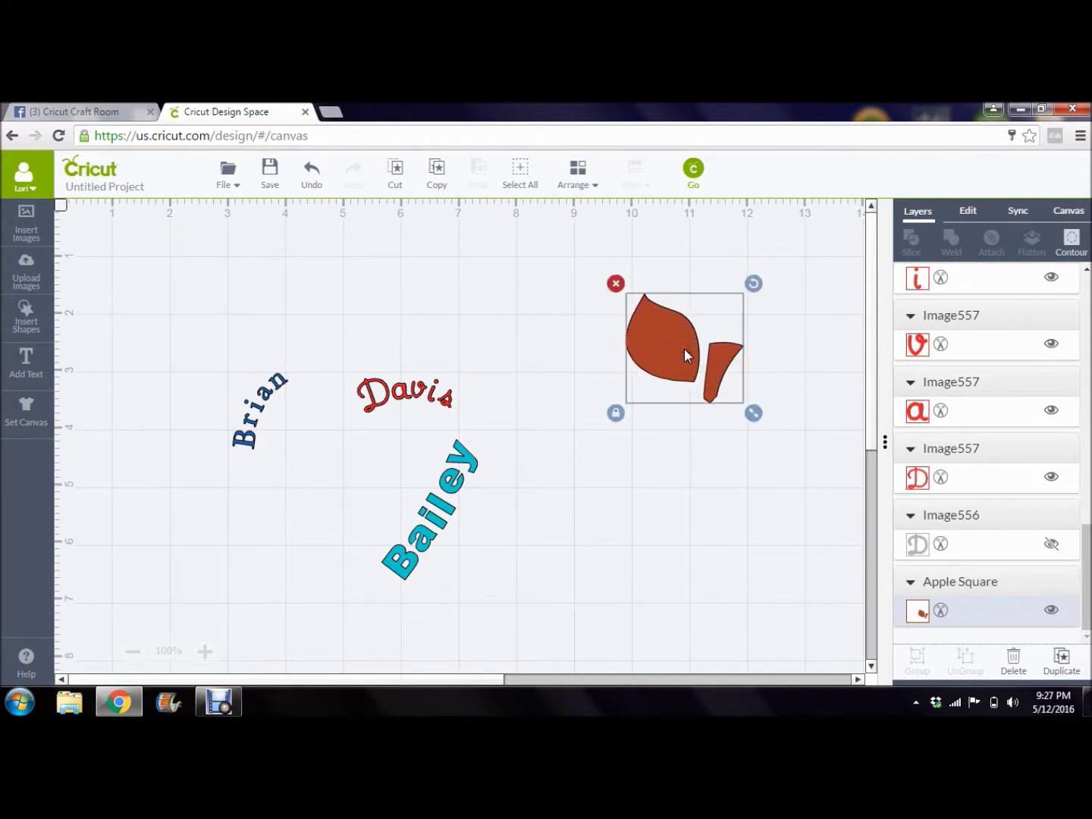
- Insert a square shape and place it below the apple leaves
left_click(25, 319)
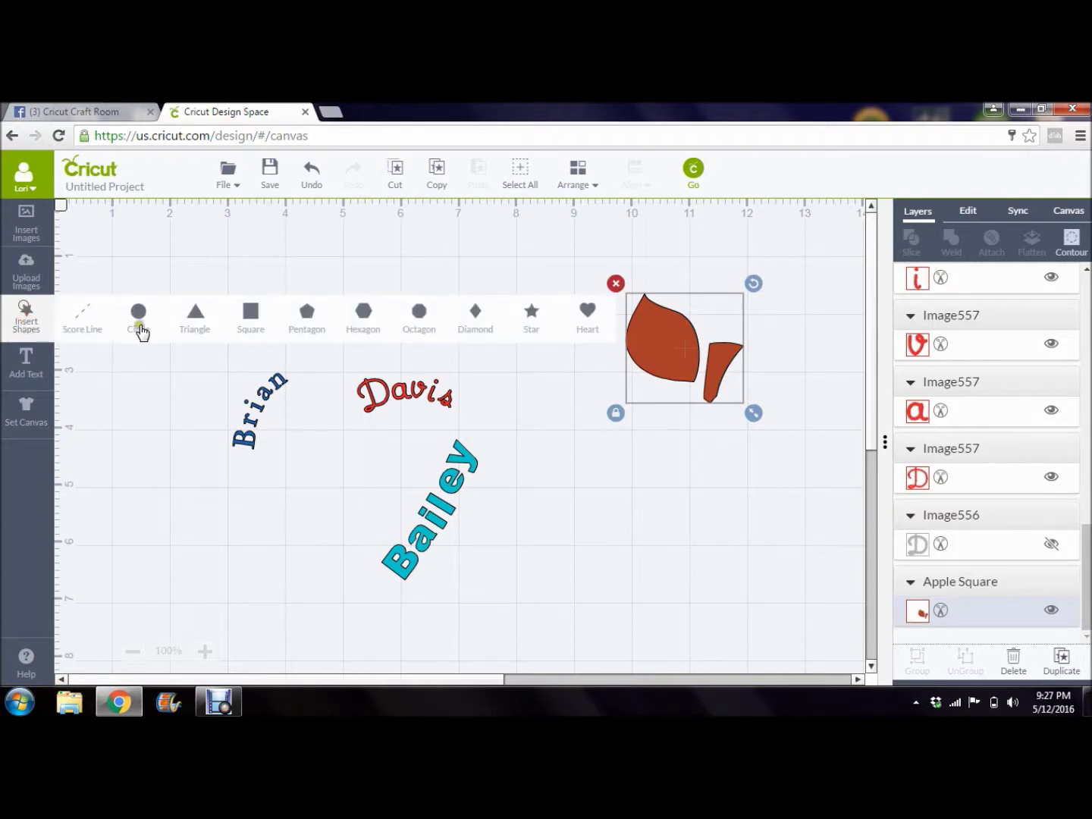
left_click(252, 314)
left_click_drag(591, 514, 796, 468)
- Resize the square to about 1.71 in, tilt it about 10°, and position the leaf so the square covers the stem
left_click_drag(834, 558, 795, 557)
left_click_drag(799, 399, 741, 378)
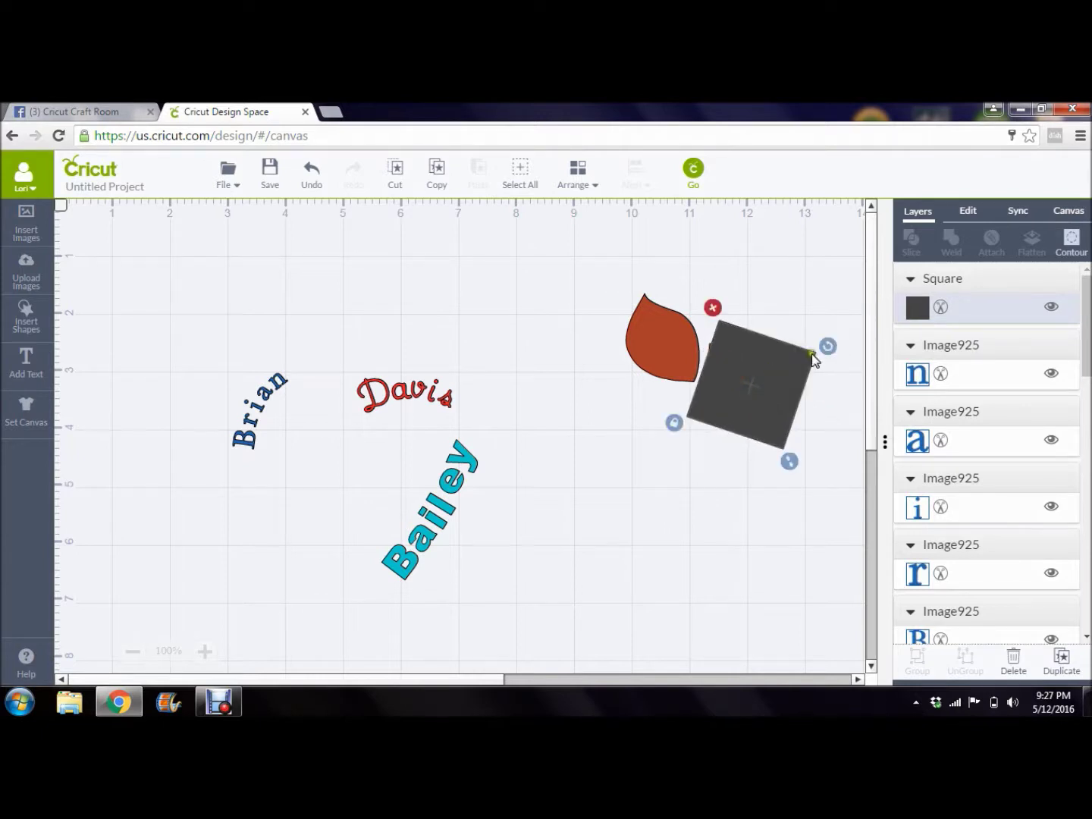
left_click_drag(830, 349, 819, 341)
left_click_drag(758, 367, 759, 364)
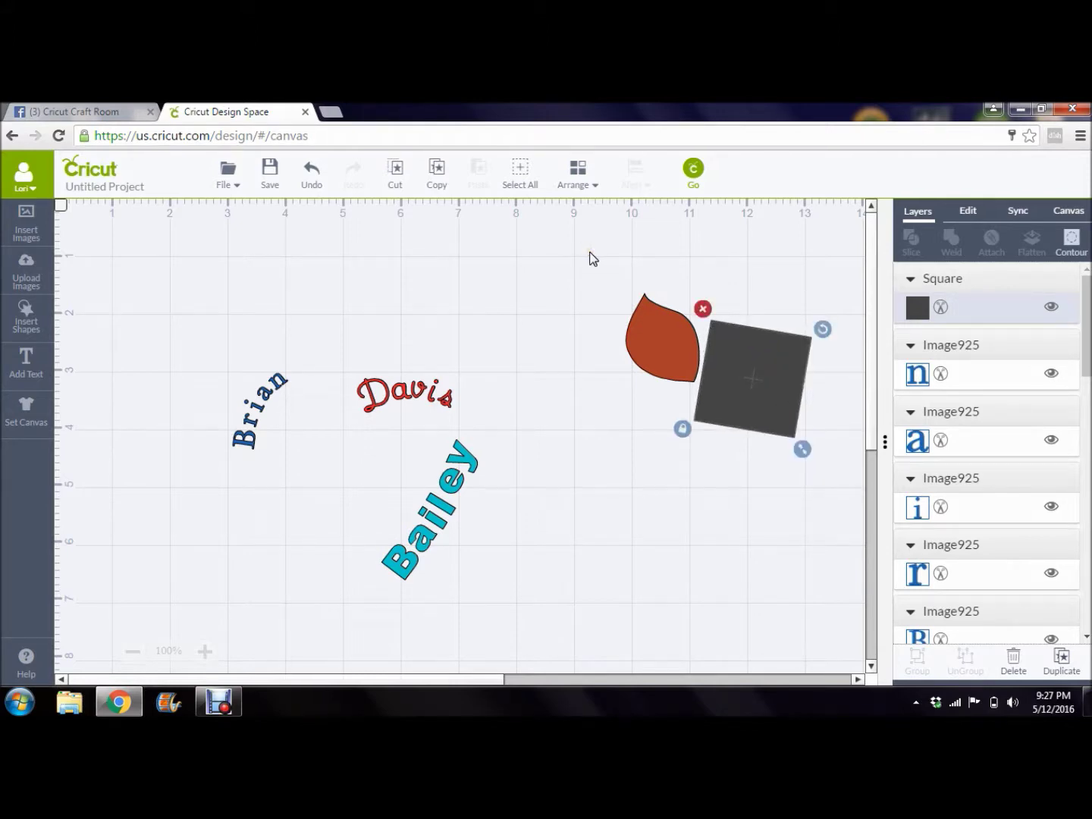
mouse_move(593, 258)
left_mouse_down()
mouse_move(770, 310)
mouse_move(645, 250)
mouse_move(576, 254)
left_mouse_up()
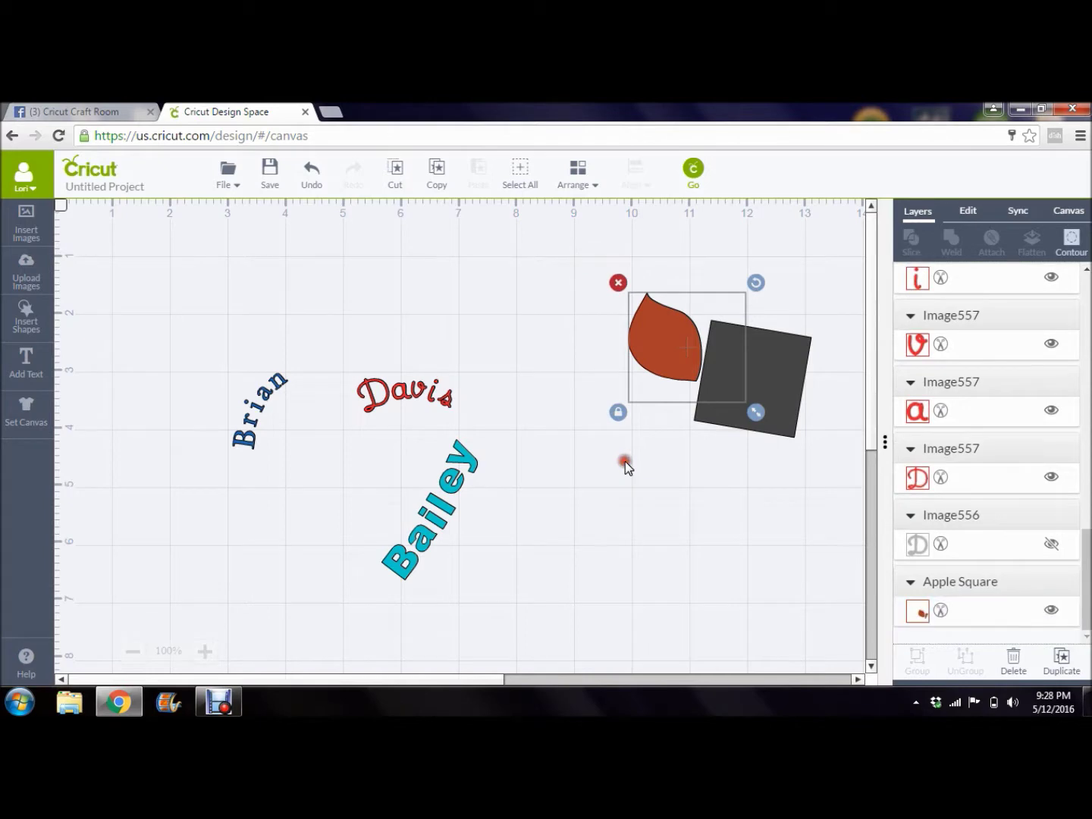
left_click(625, 462)
- Try selecting the leaf and square together by dragging a selection box around them
left_click(566, 248)
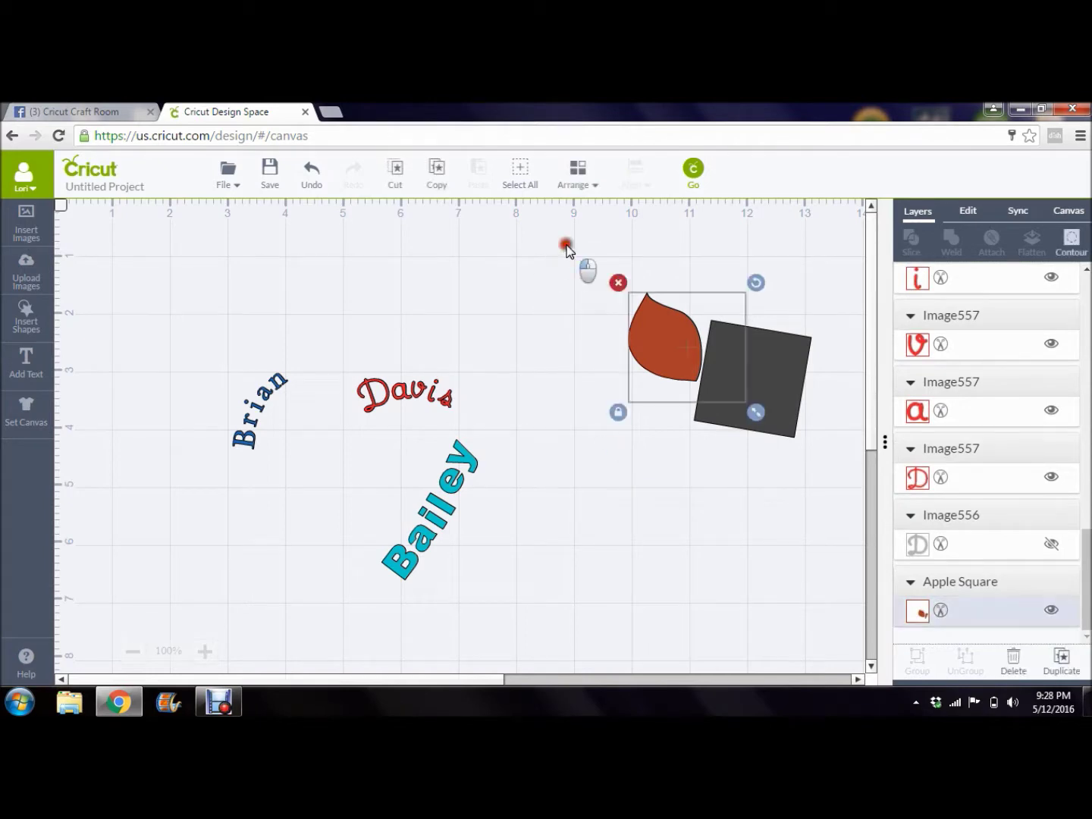
left_click(728, 470)
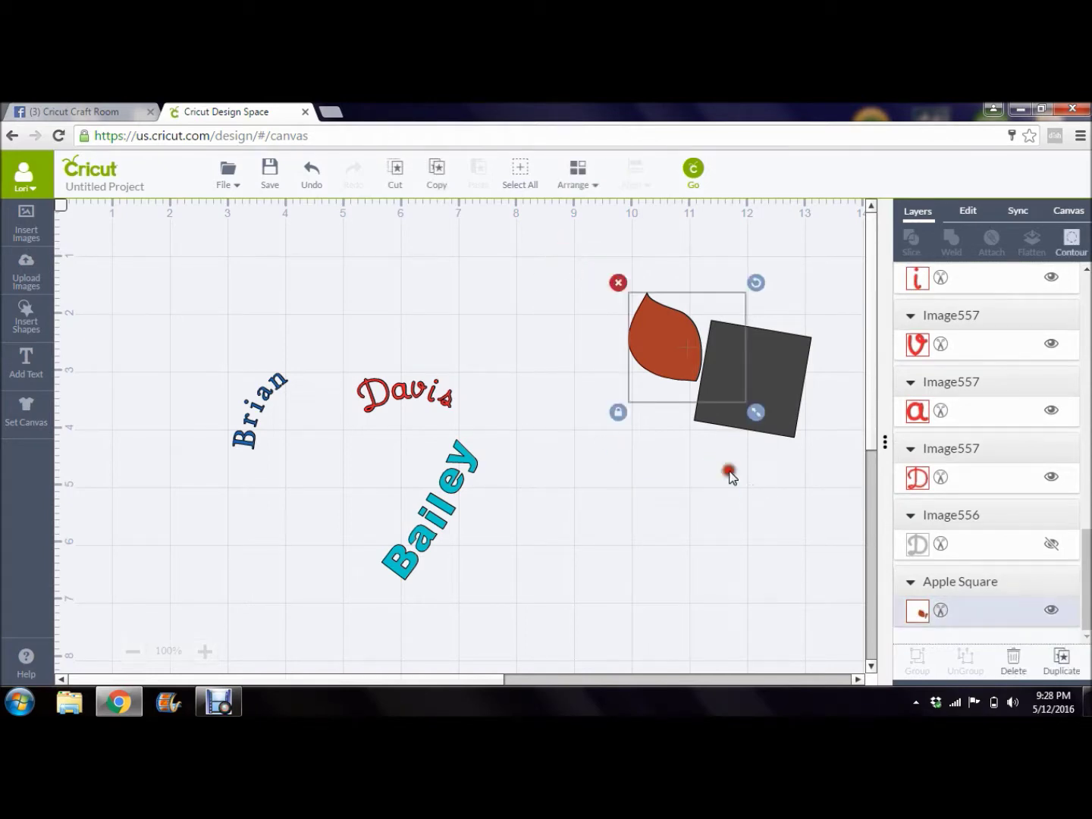
left_click(796, 490)
left_click_drag(797, 490, 591, 239)
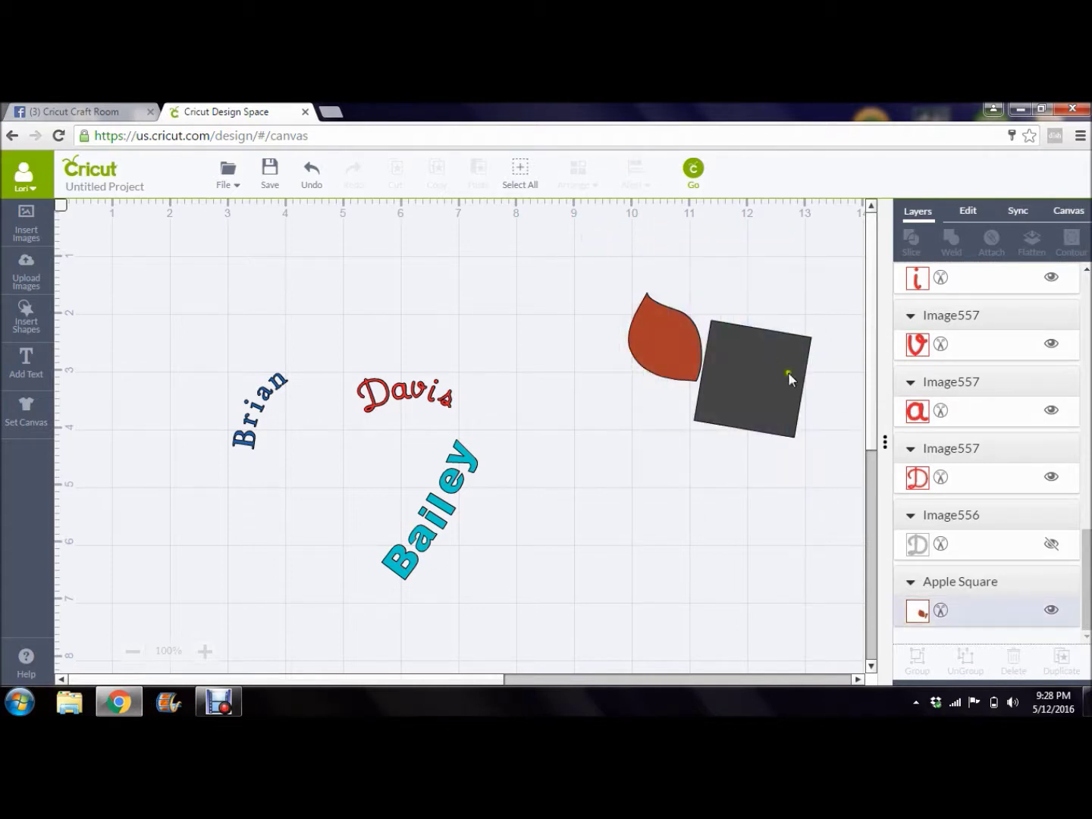
left_click_drag(843, 460, 579, 256)
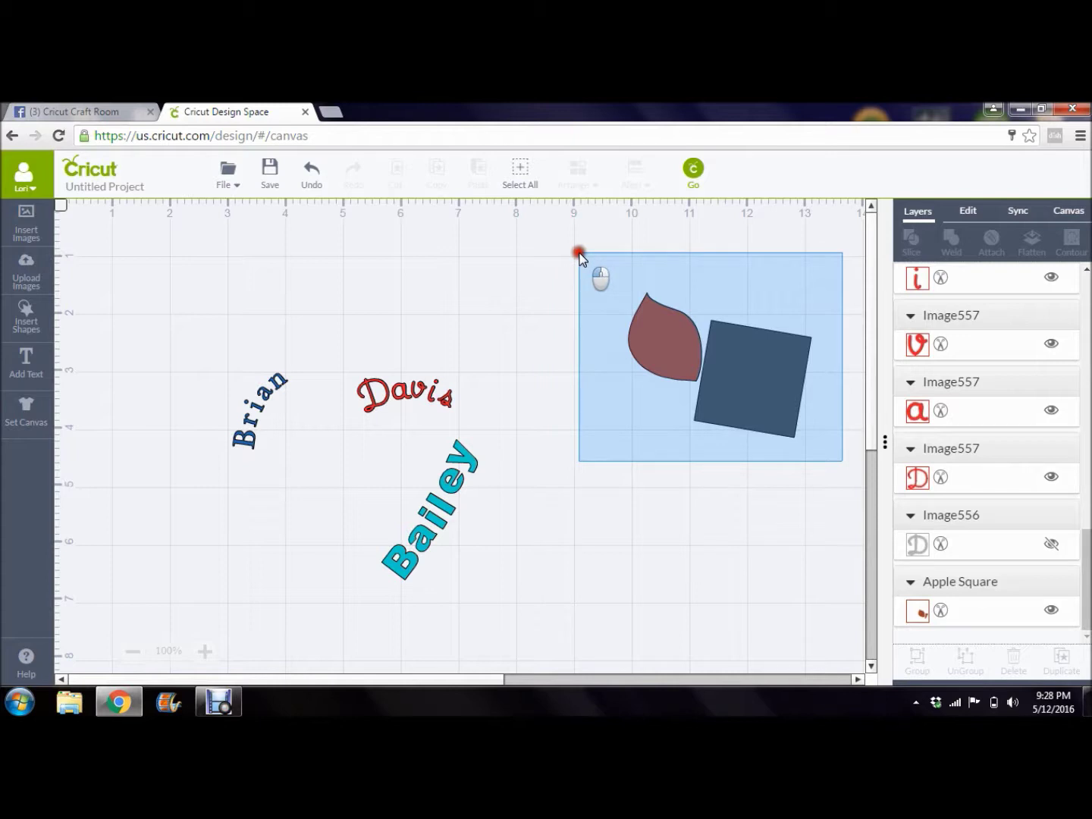
left_click_drag(579, 256, 581, 258)
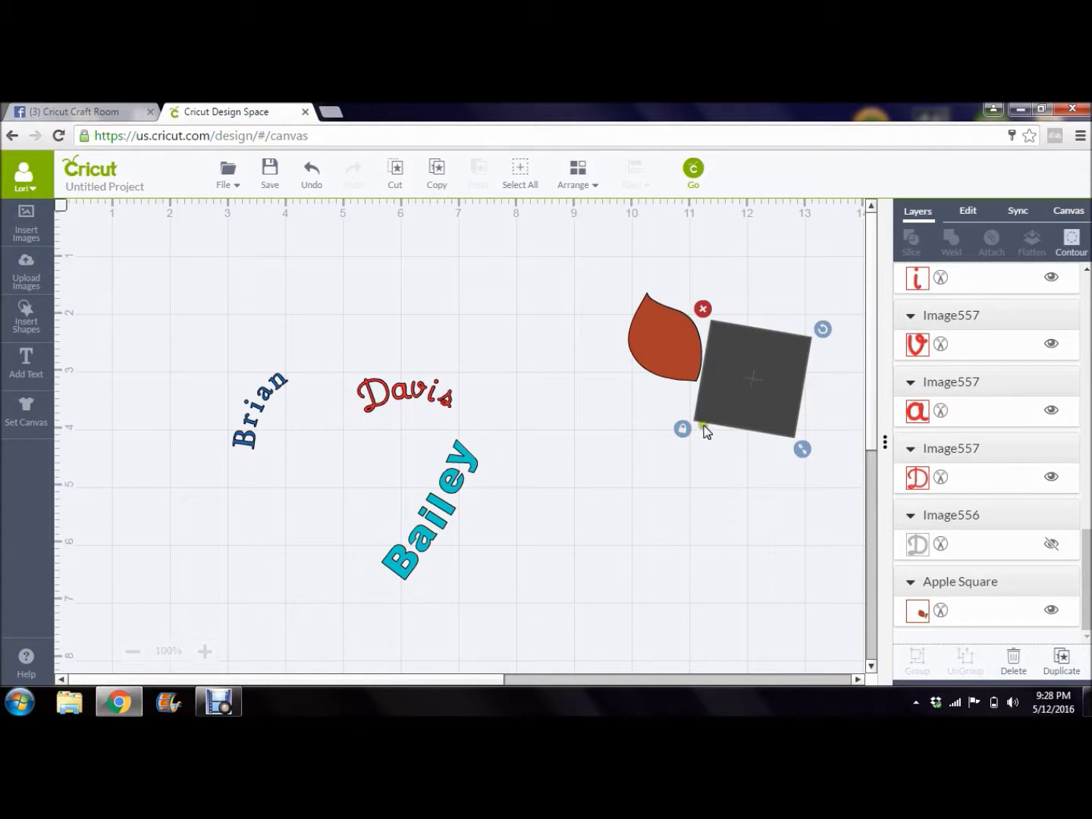
left_click(713, 516)
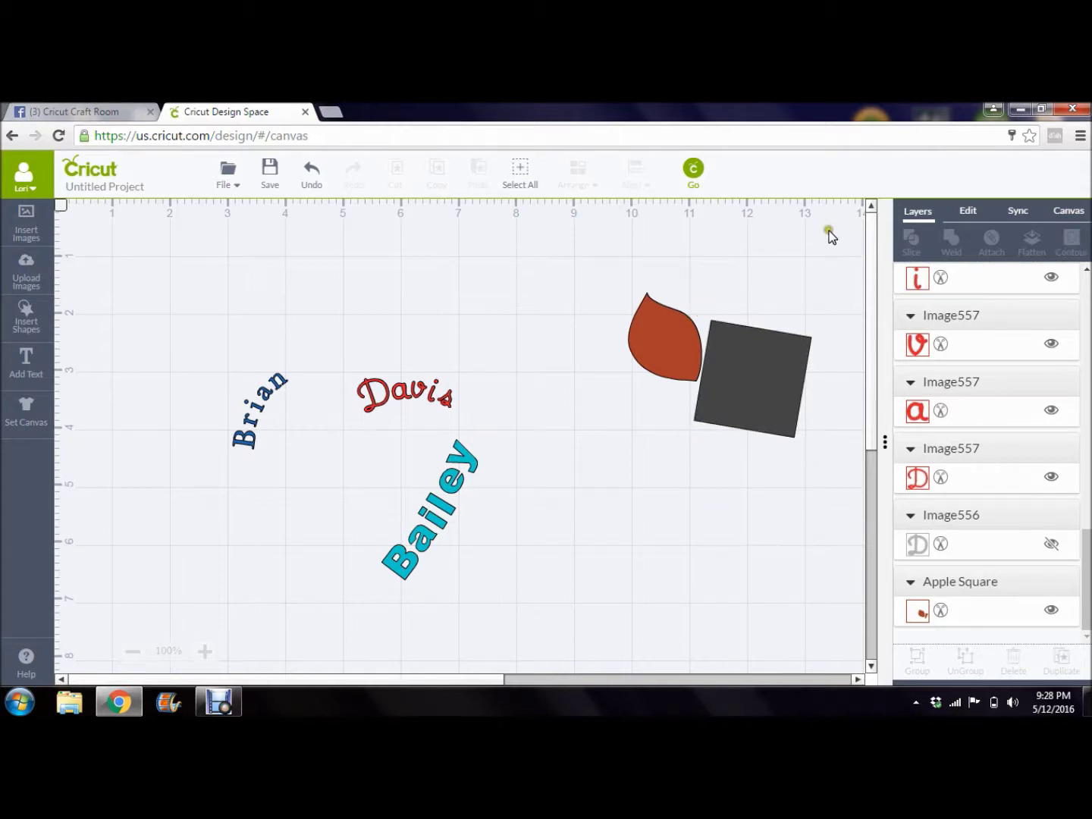
left_click_drag(829, 230, 526, 524)
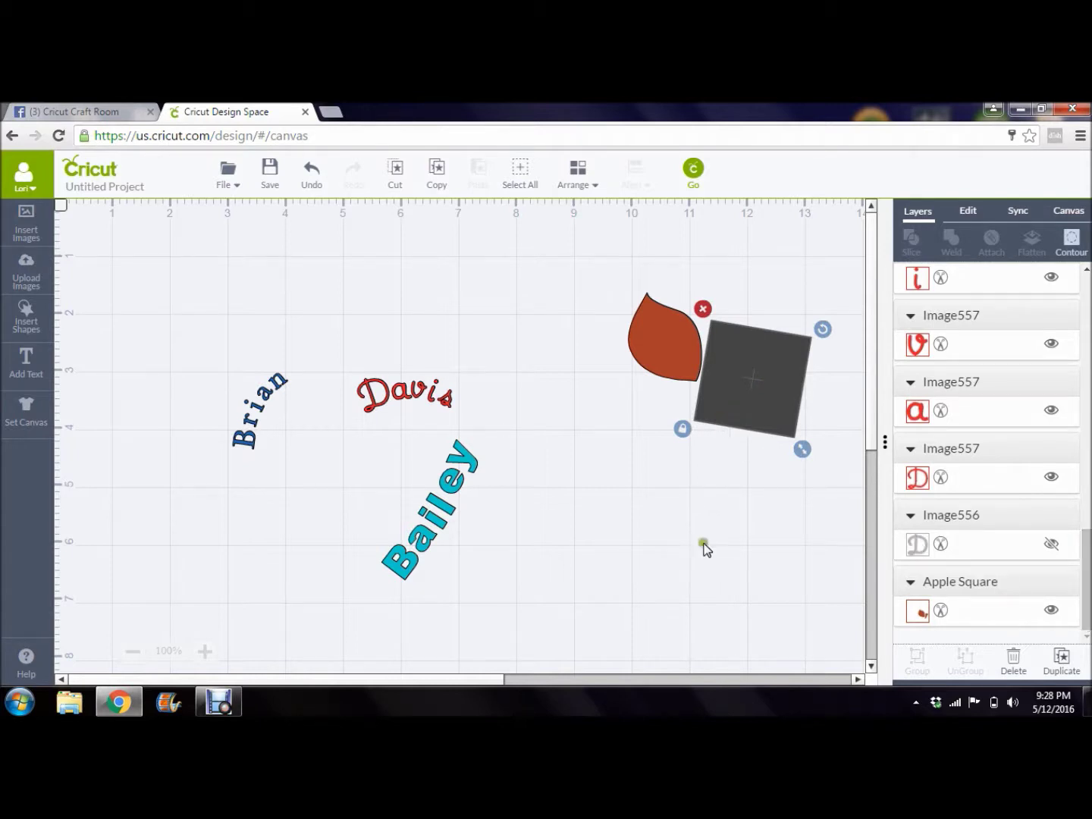
- Select the orange leaf, add the grey square to the selection, and slice them
left_click(702, 569)
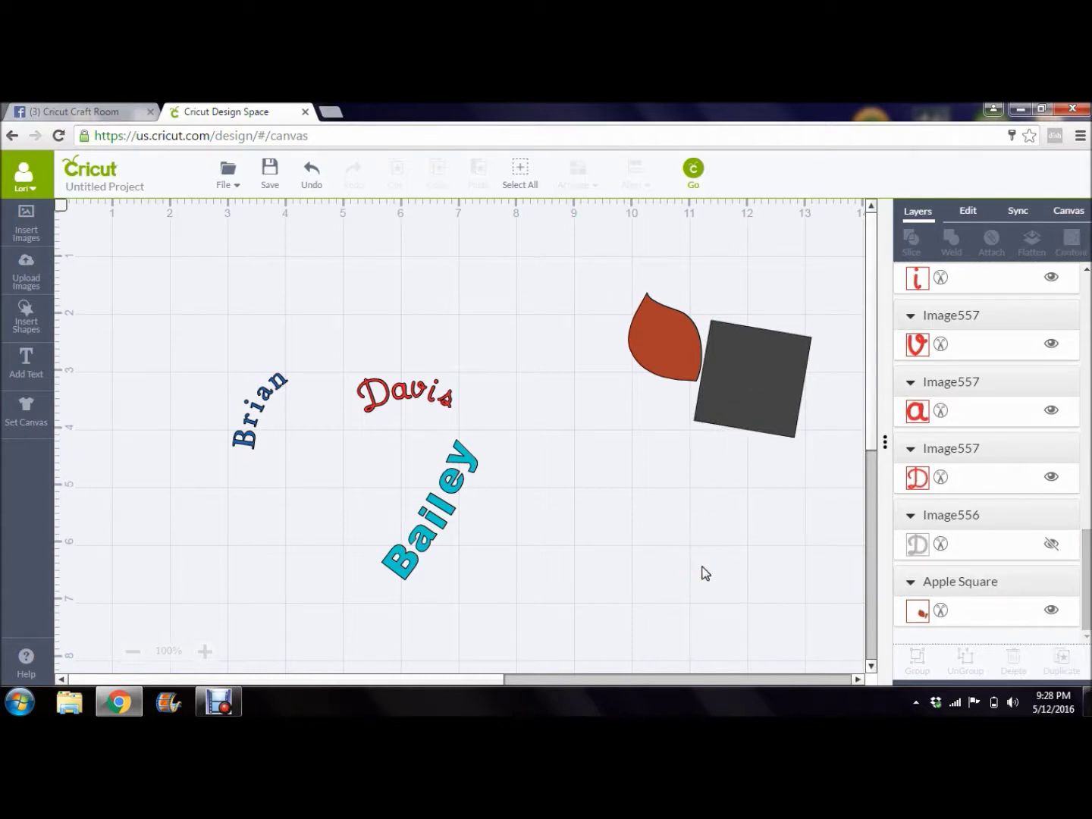
left_click(667, 338)
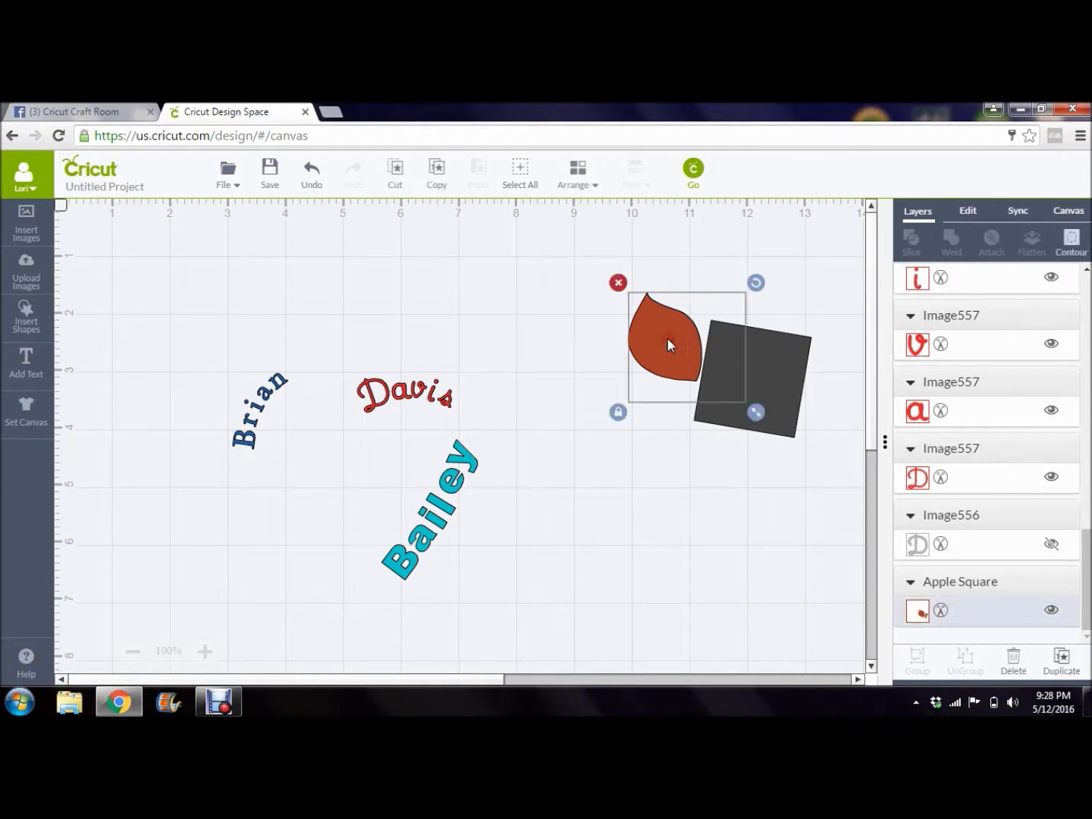
left_click(790, 365, "shift")
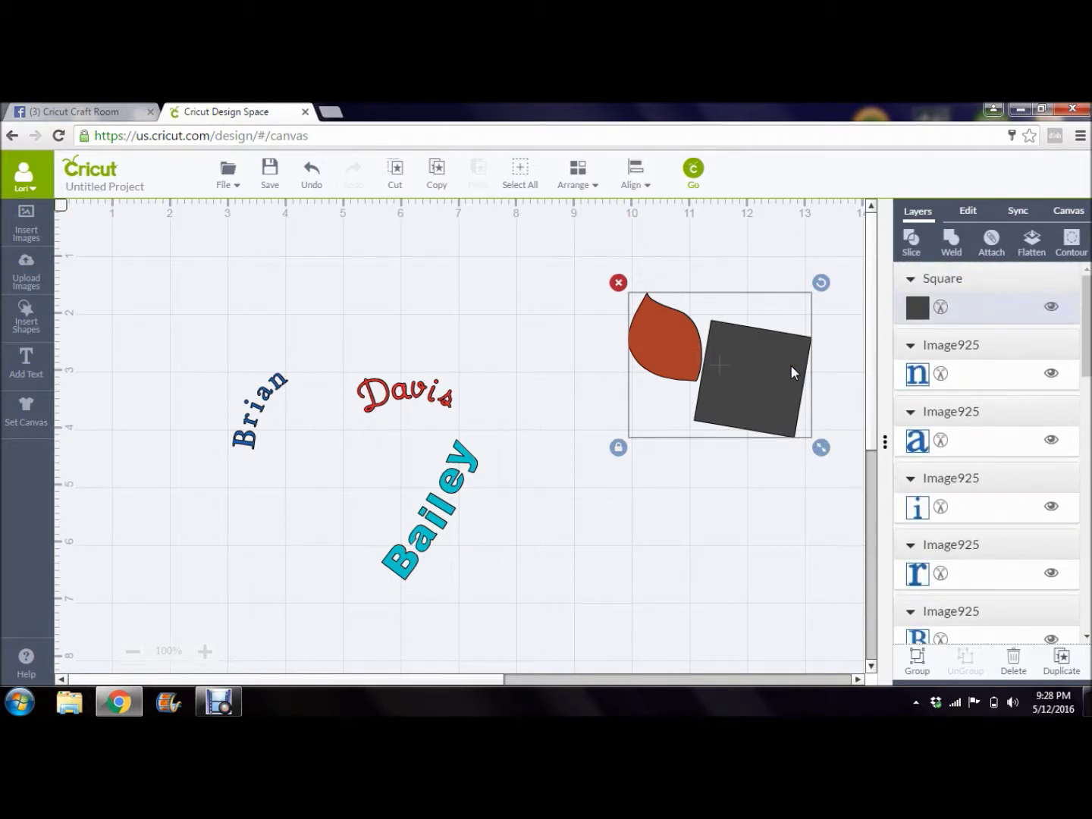
left_click(911, 244)
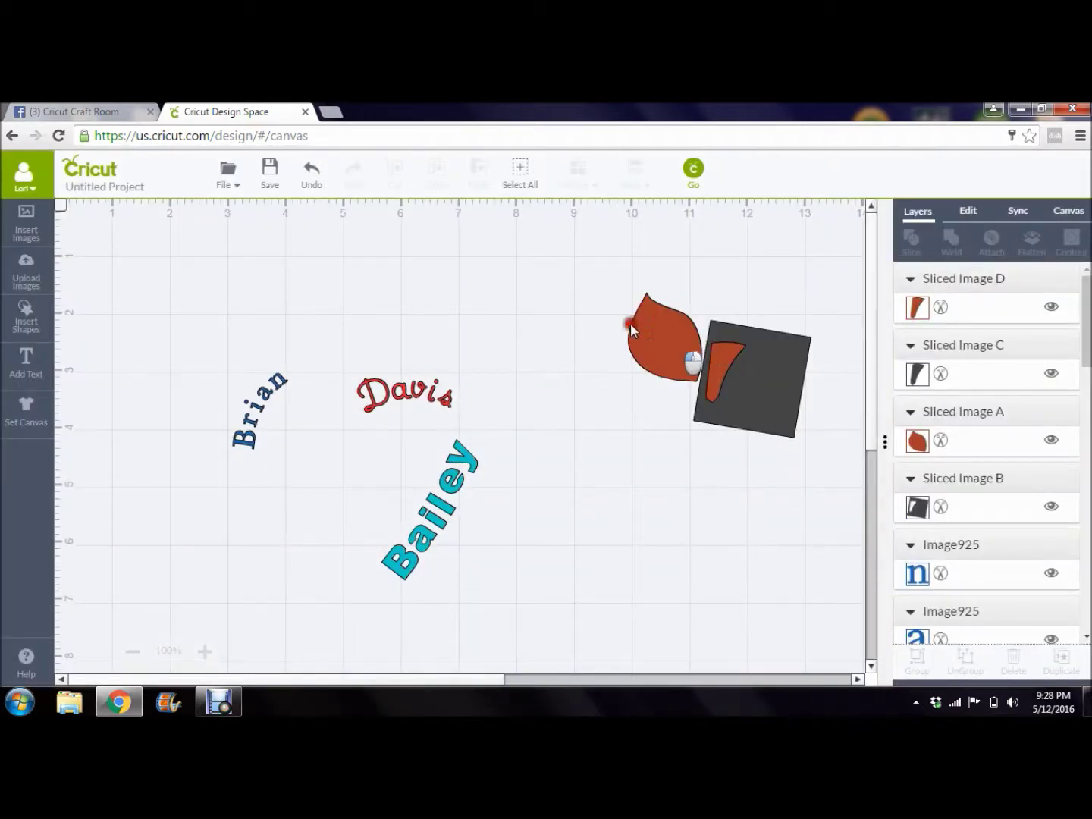
- Move the sliced leaf above the names, colour it Emerald Green tuned to #13752f, and set the stem beside it
left_click_drag(630, 324, 291, 302)
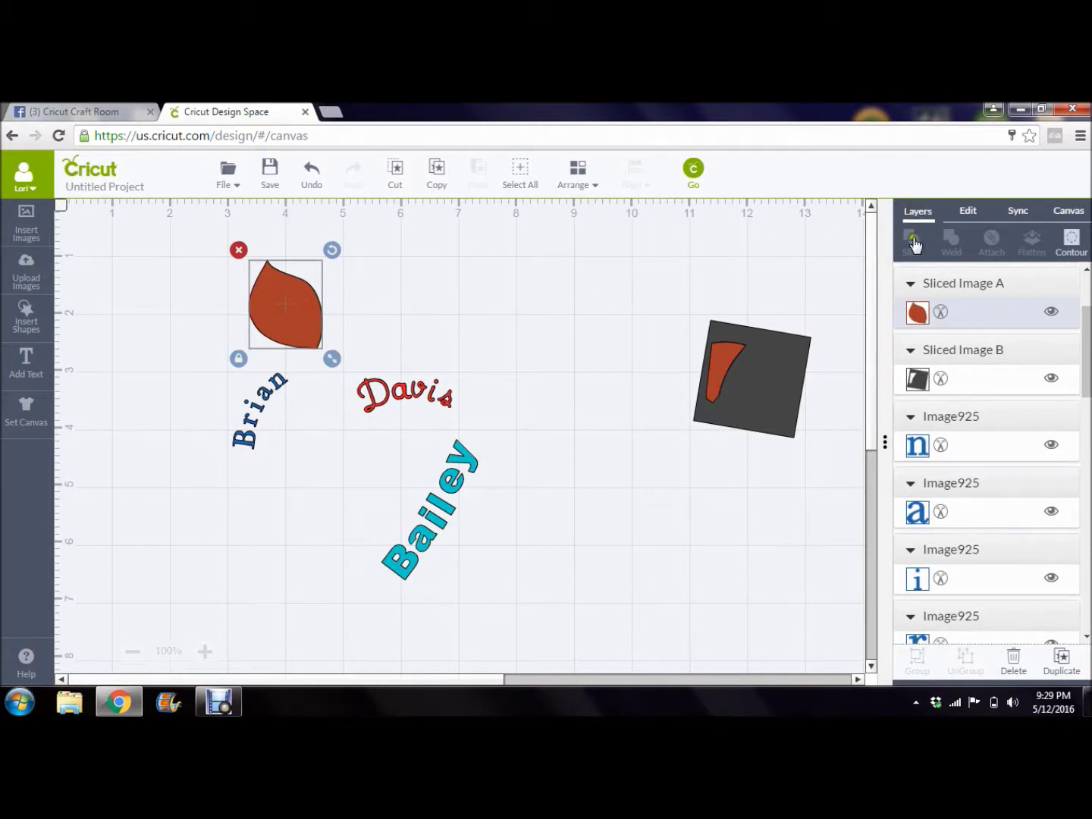
left_click(918, 312)
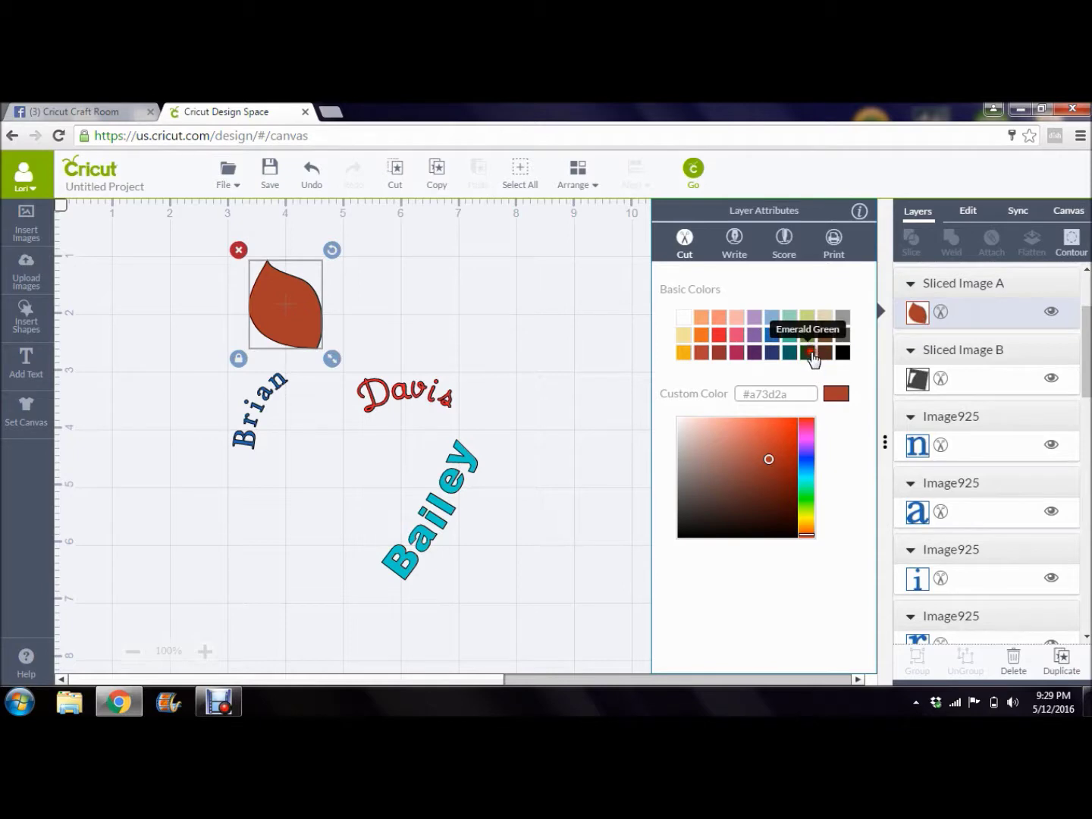
left_click(809, 352)
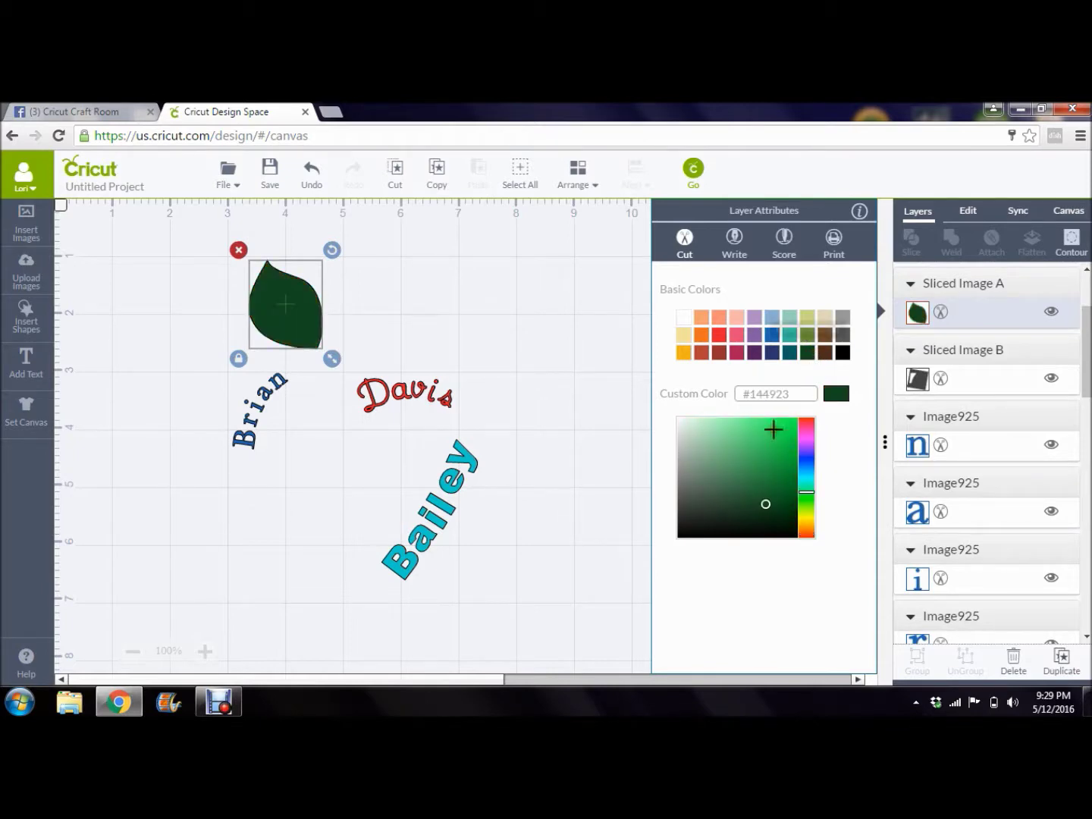
left_click(760, 480)
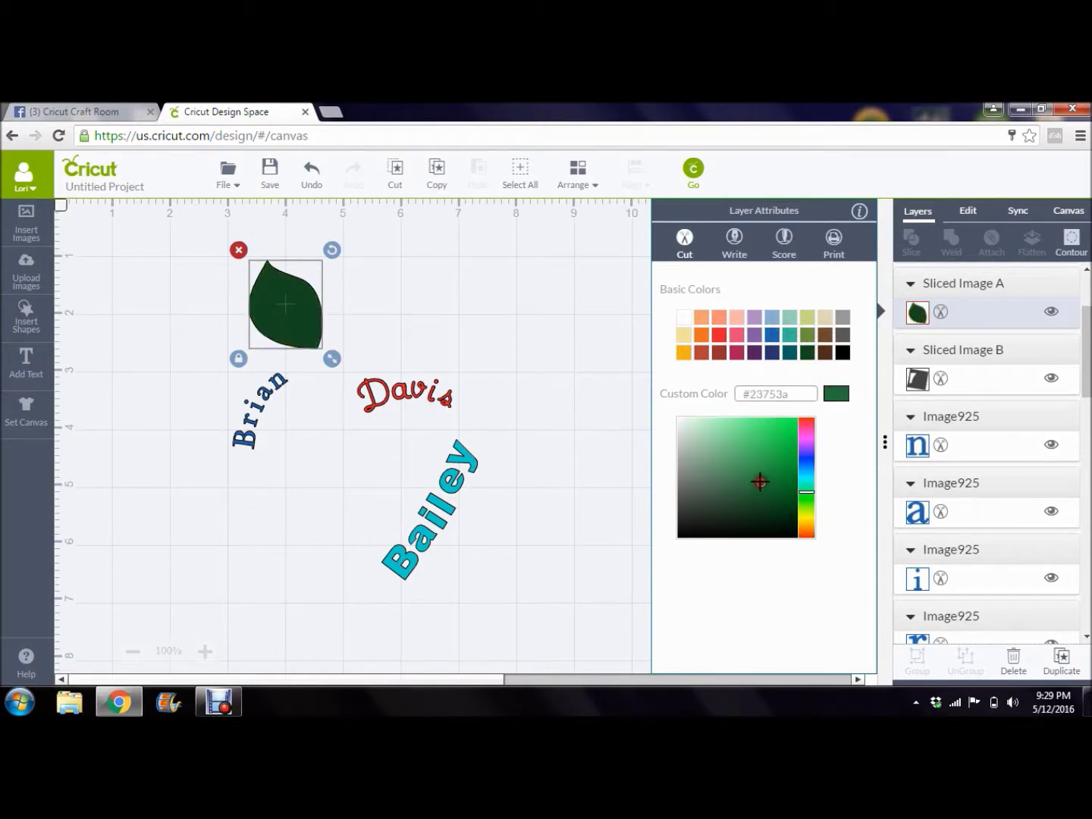
left_click_drag(760, 482, 777, 482)
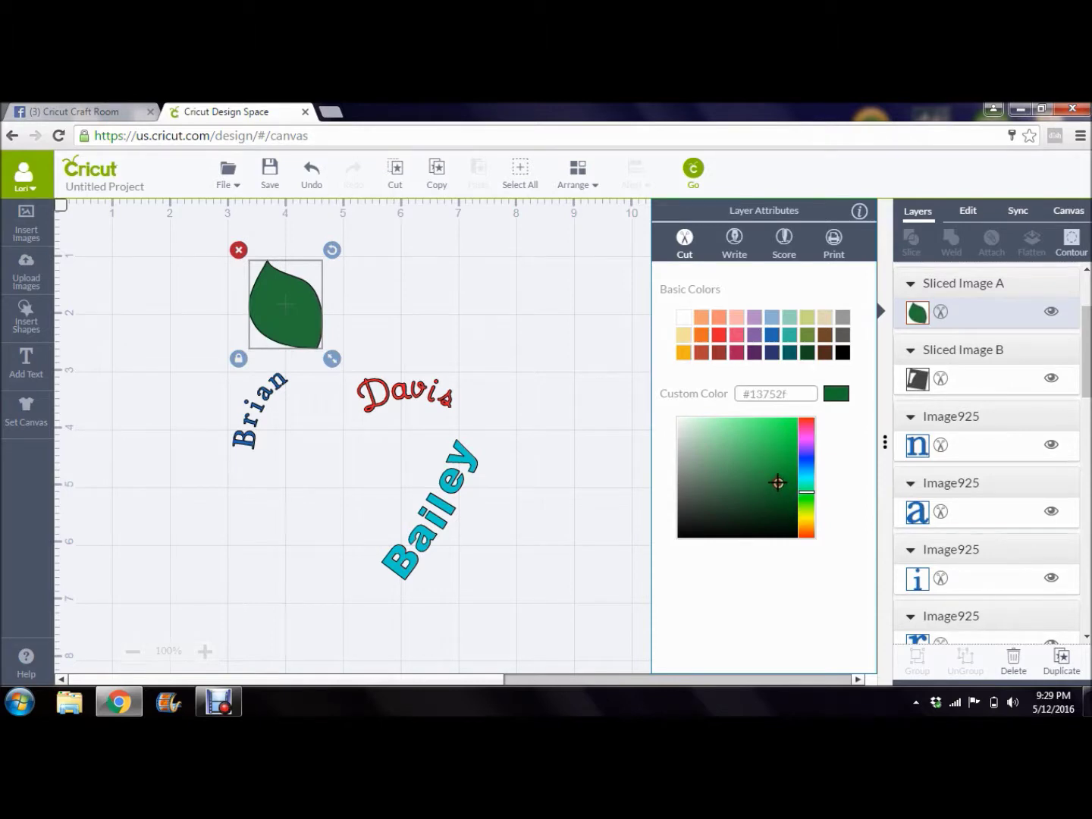
left_click(593, 354)
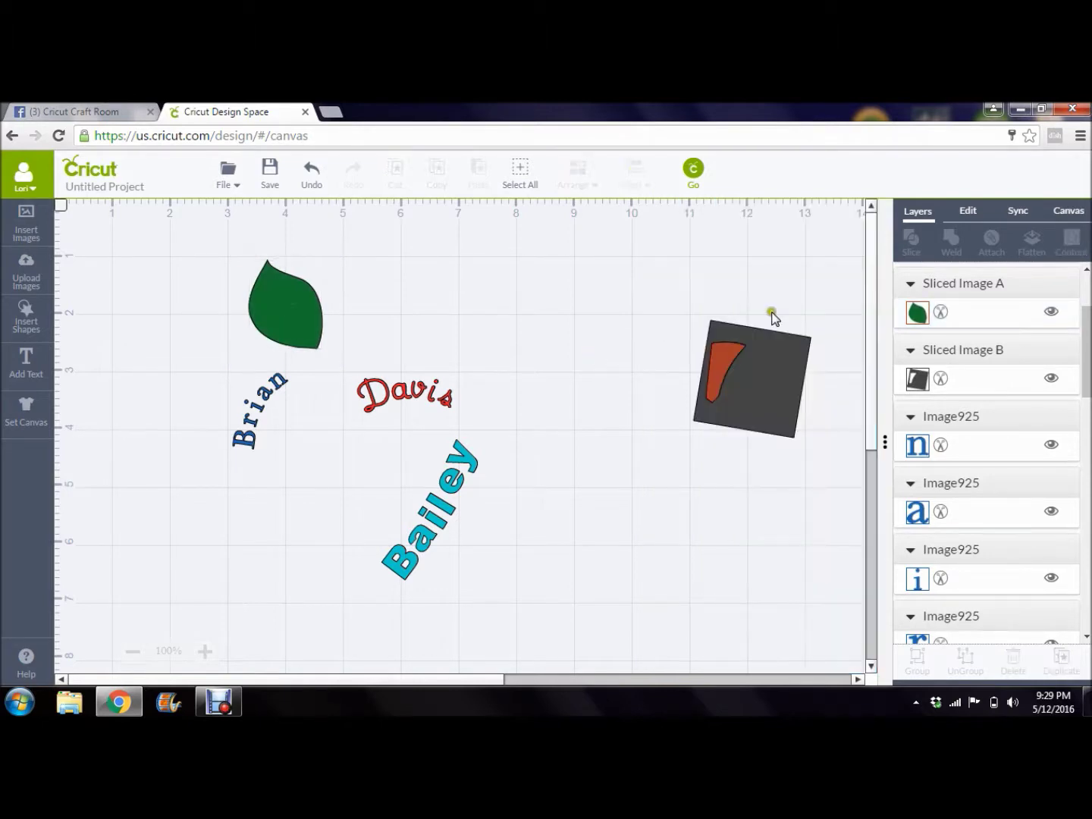
left_click_drag(685, 329, 297, 313)
- Delete the leftover grey square and dark slice pieces, keeping only the leaf and stem
left_click(758, 354)
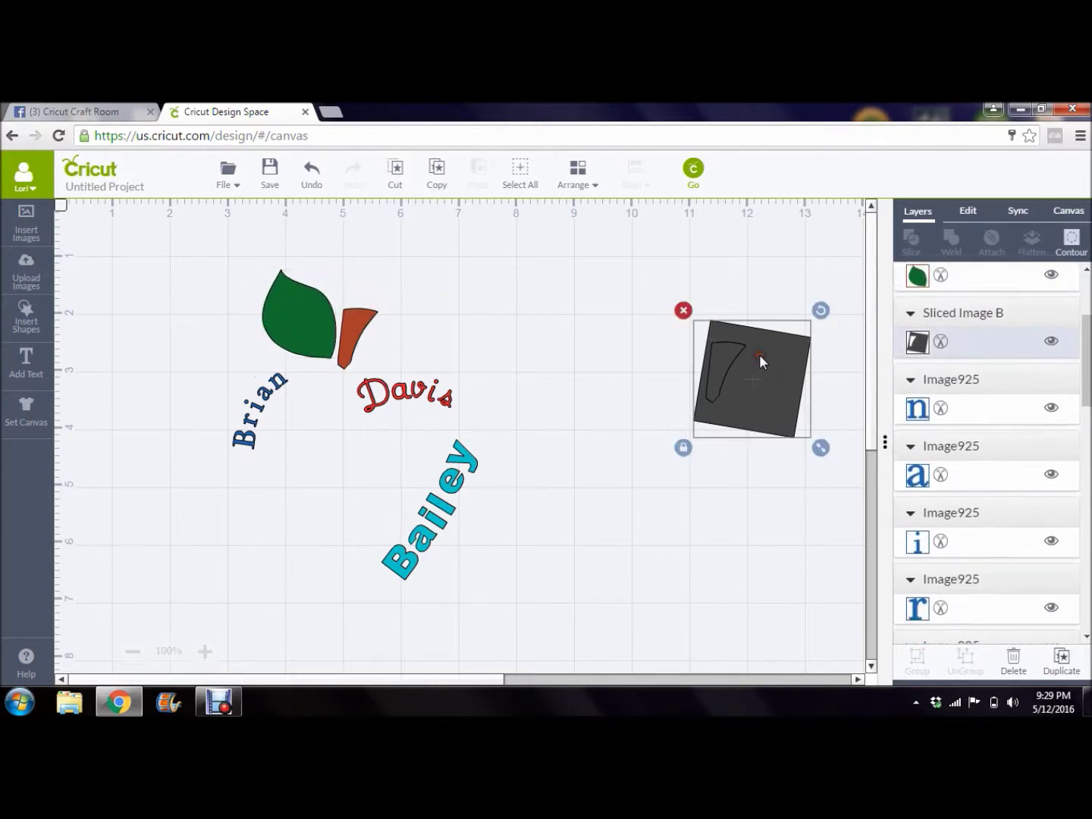
left_click(684, 310)
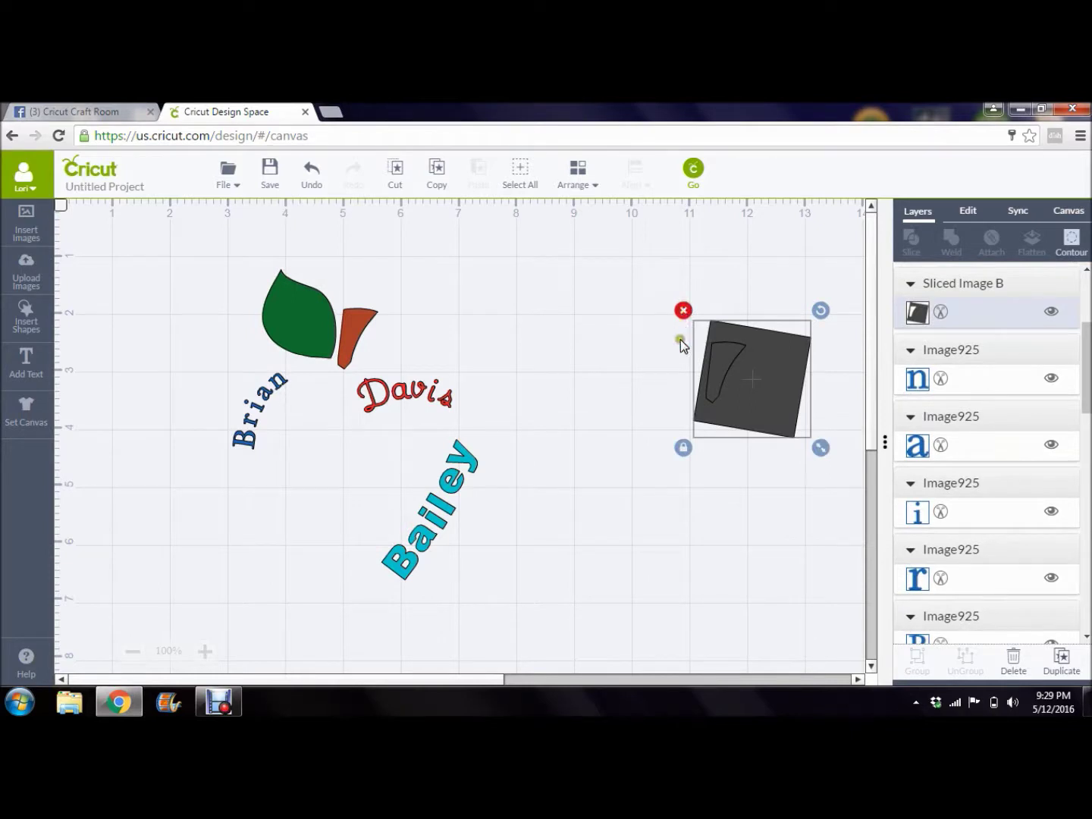
left_click(719, 367)
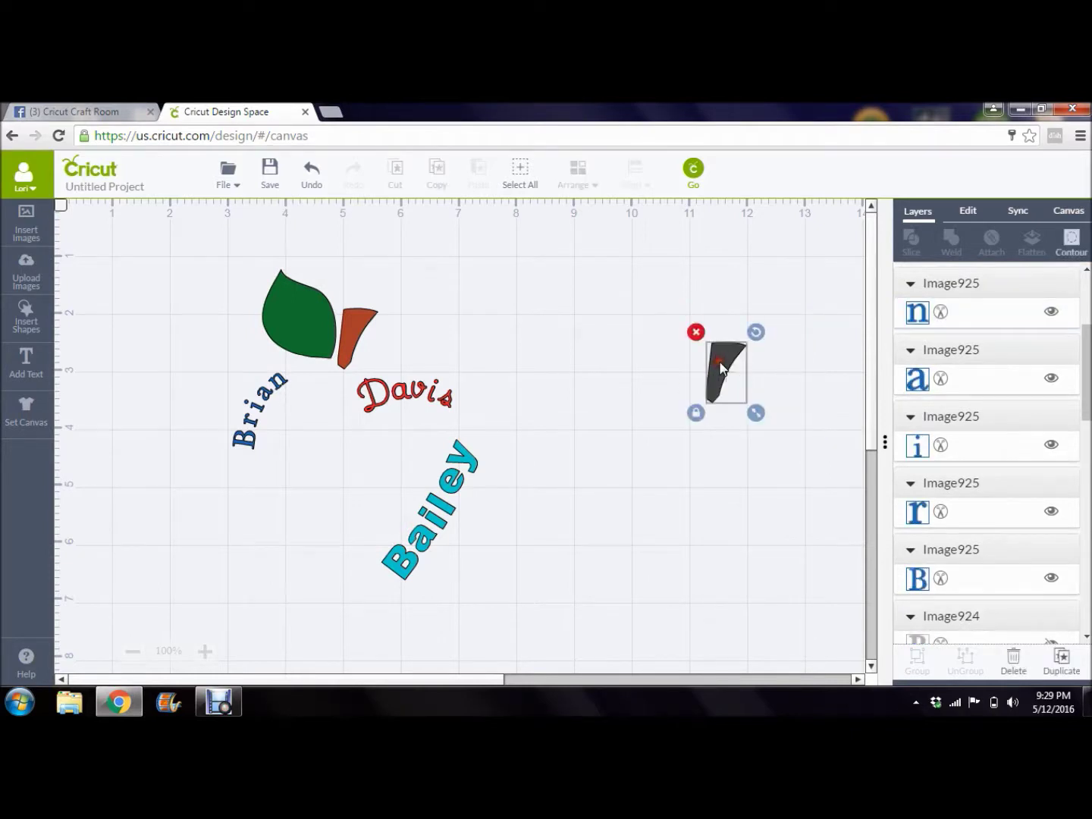
left_click(692, 320)
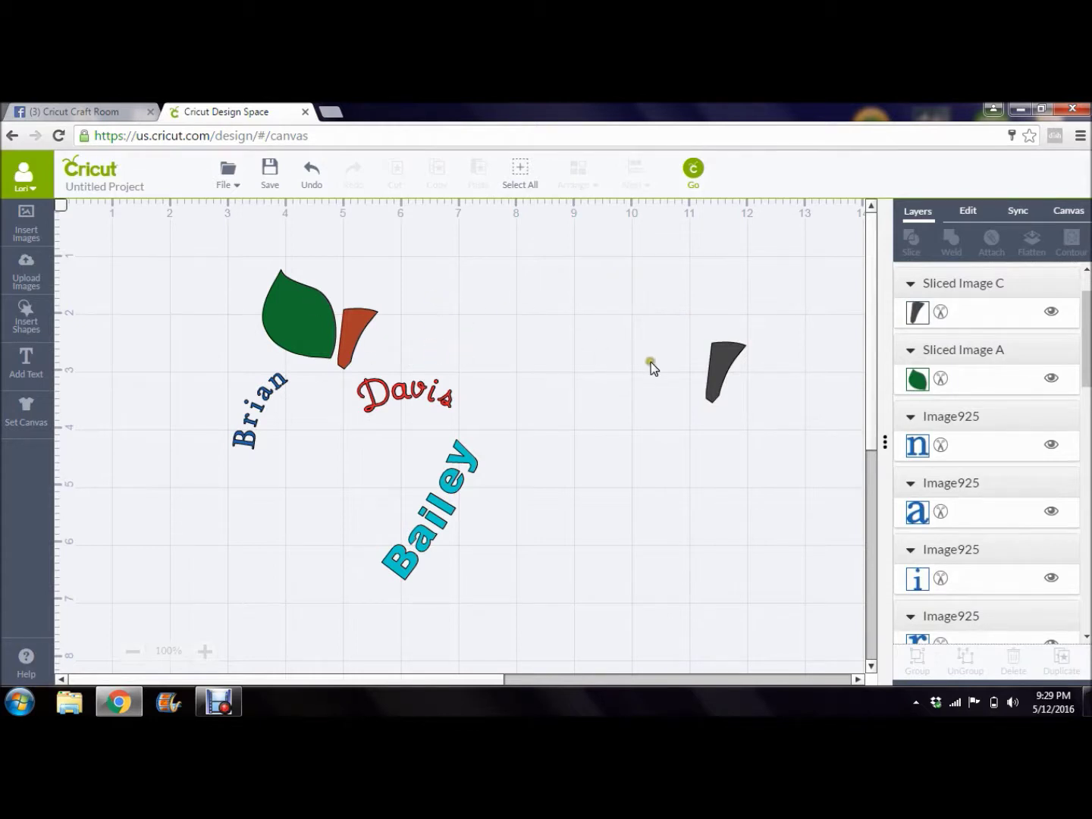
left_click(721, 364)
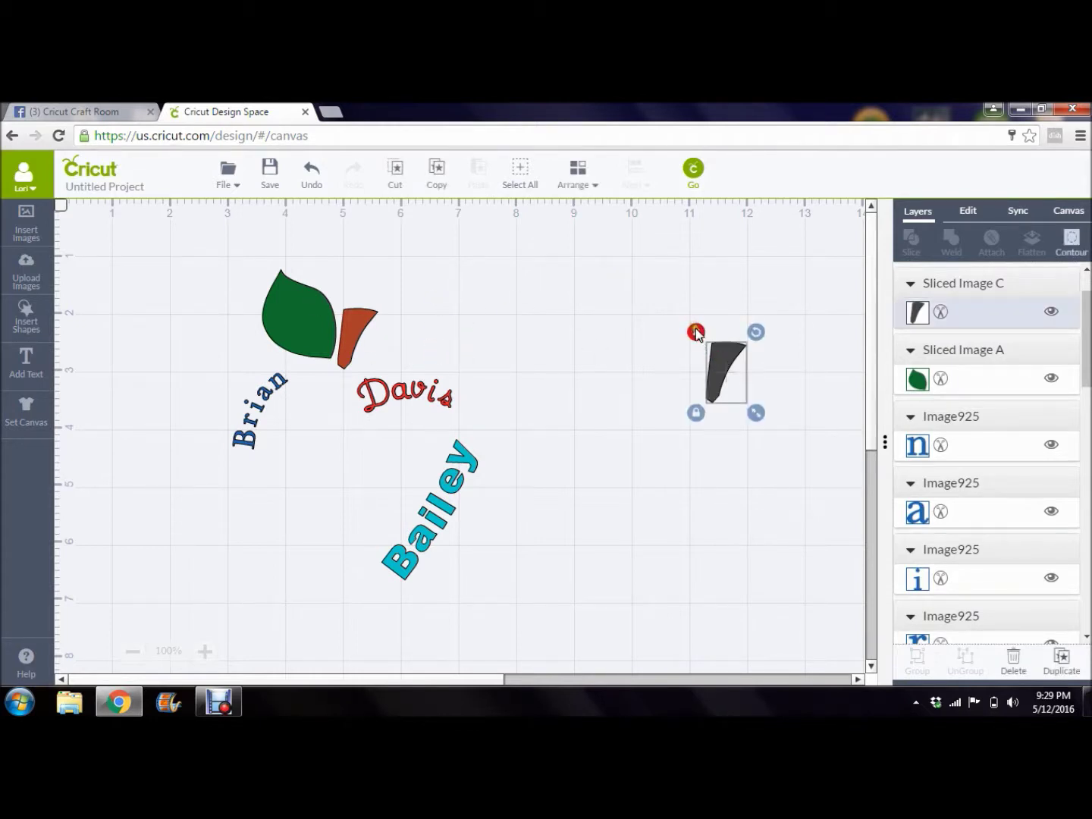
left_click(696, 333)
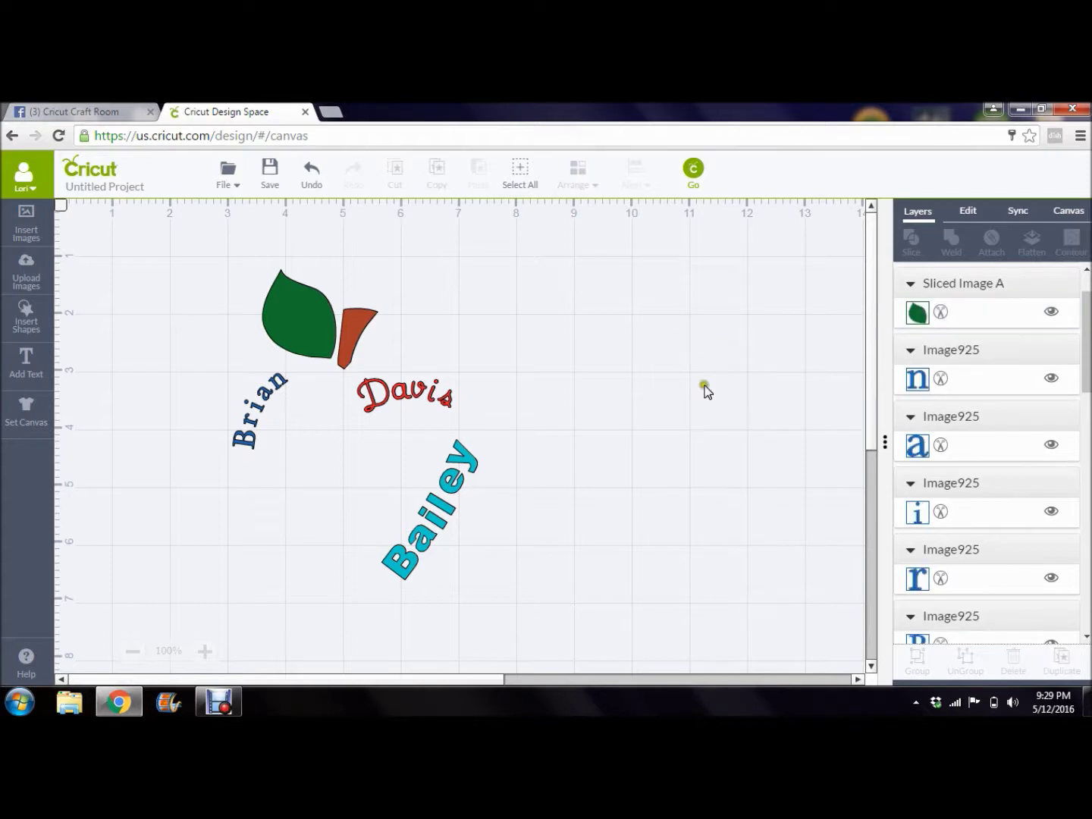
- Recolour the stem piece beside the leaf to dark brown #632519
left_click(354, 338)
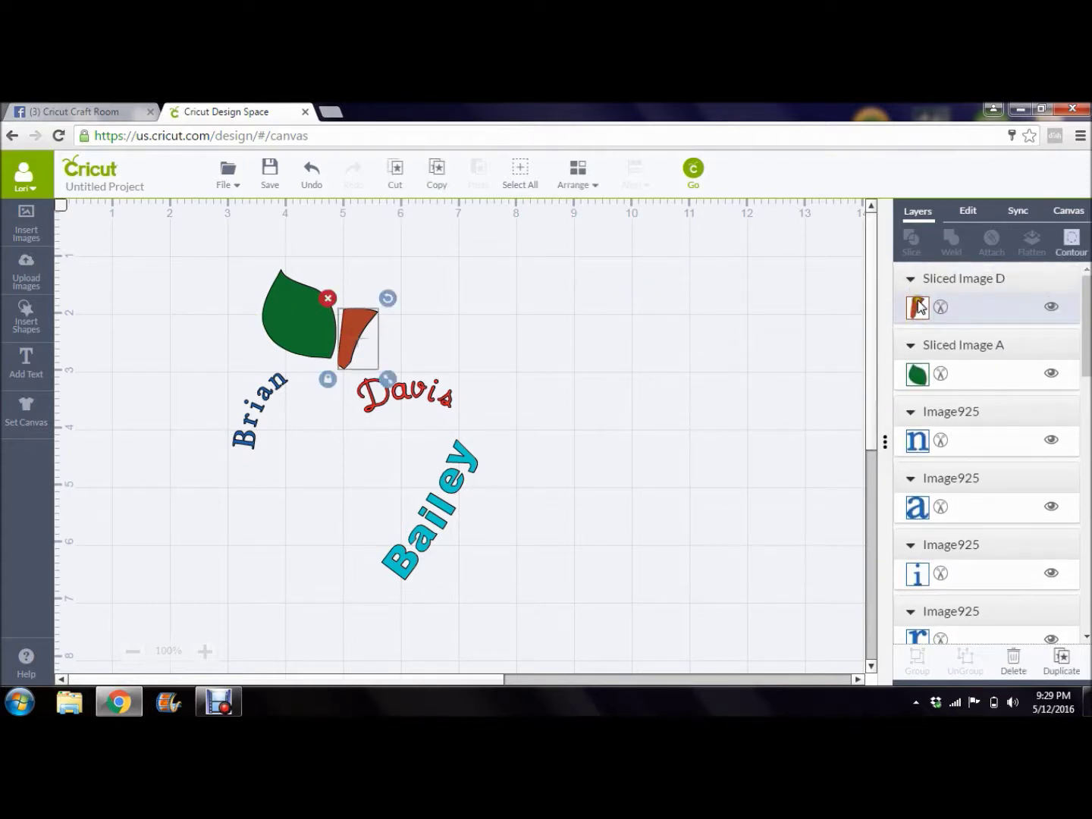
left_click(917, 309)
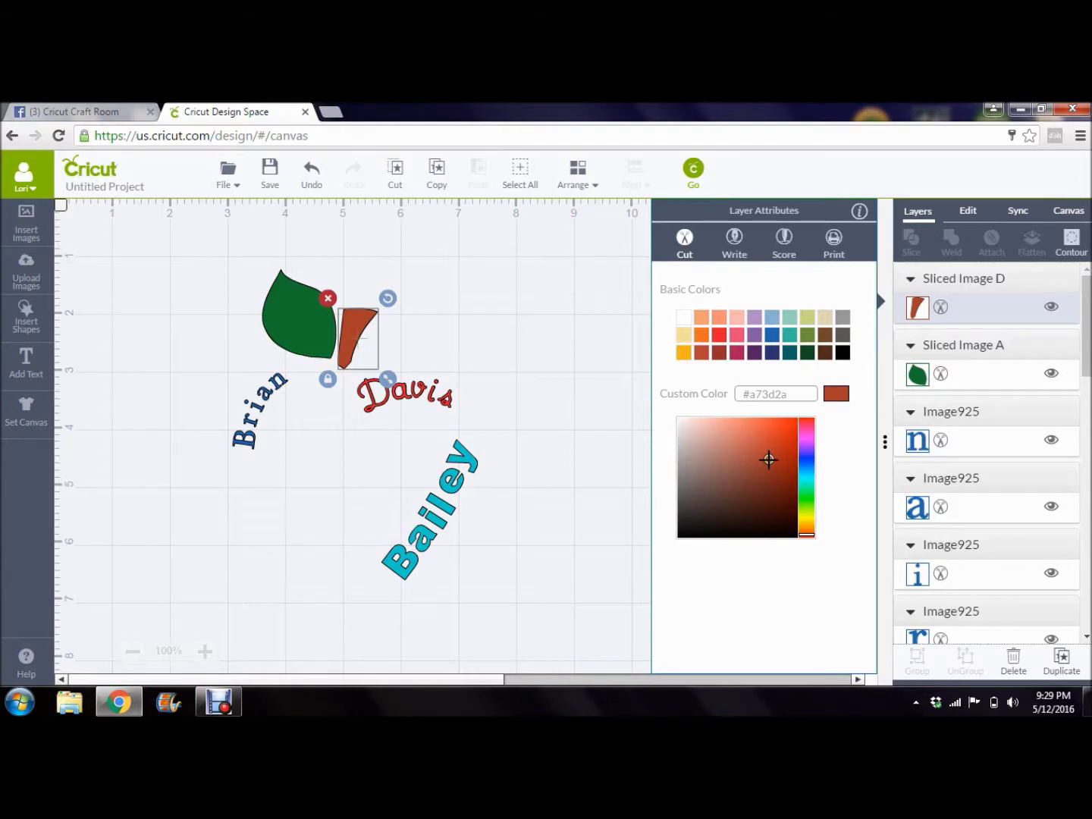
left_click_drag(769, 459, 769, 491)
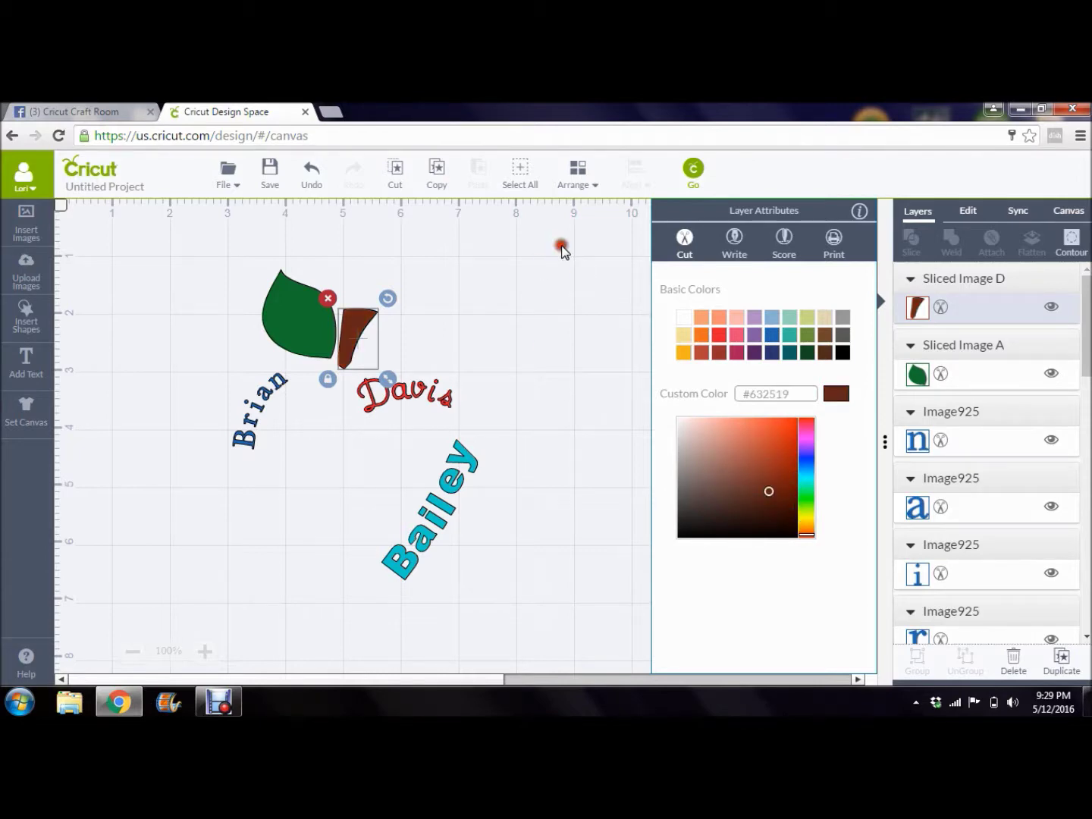
left_click(561, 250)
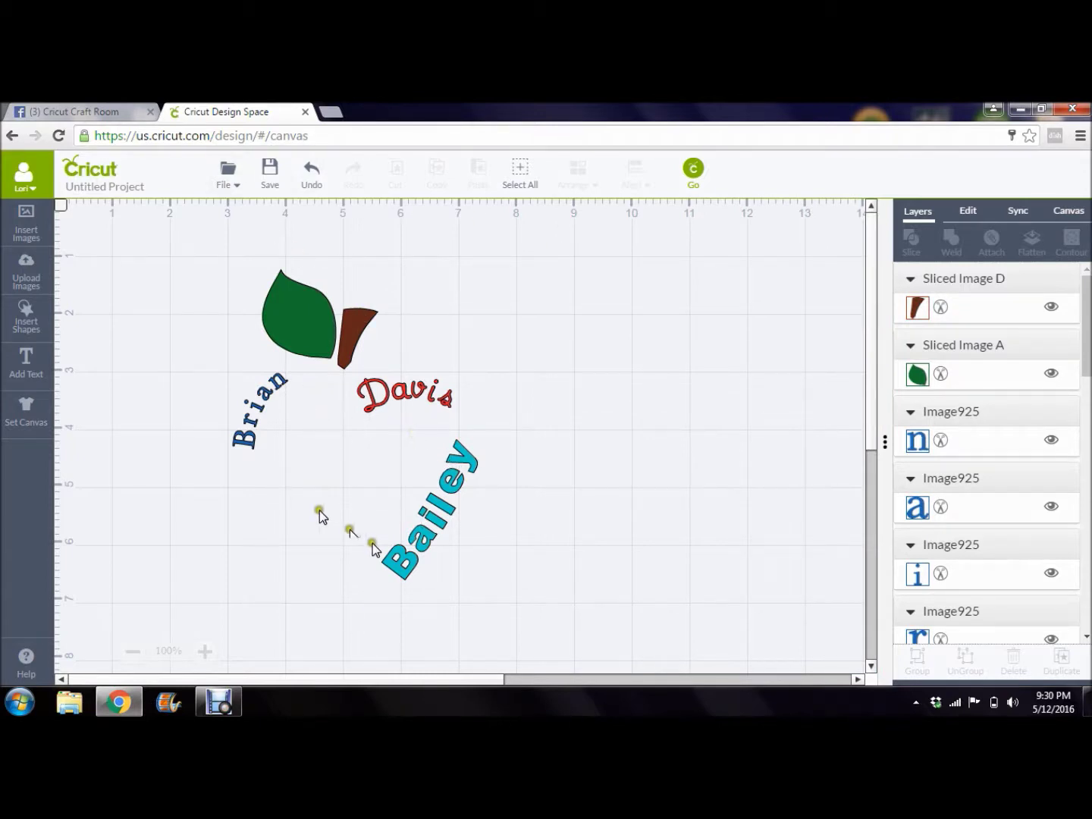
left_click(106, 121)
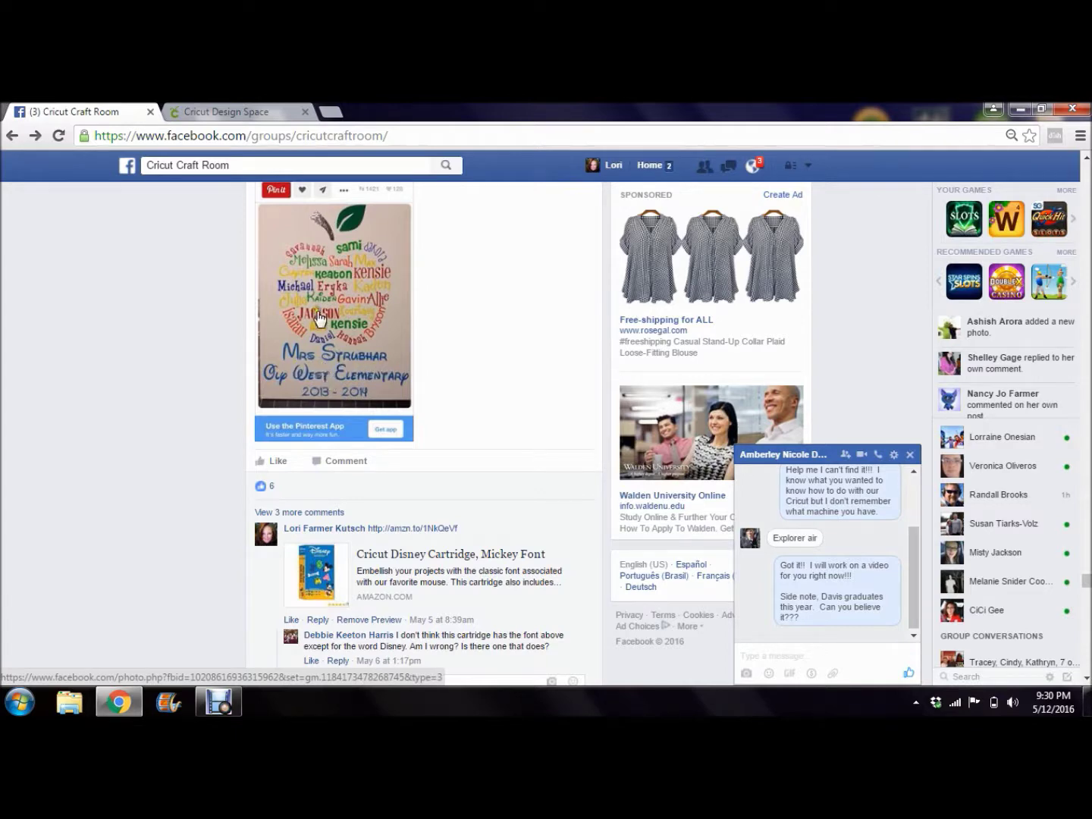
left_click(249, 113)
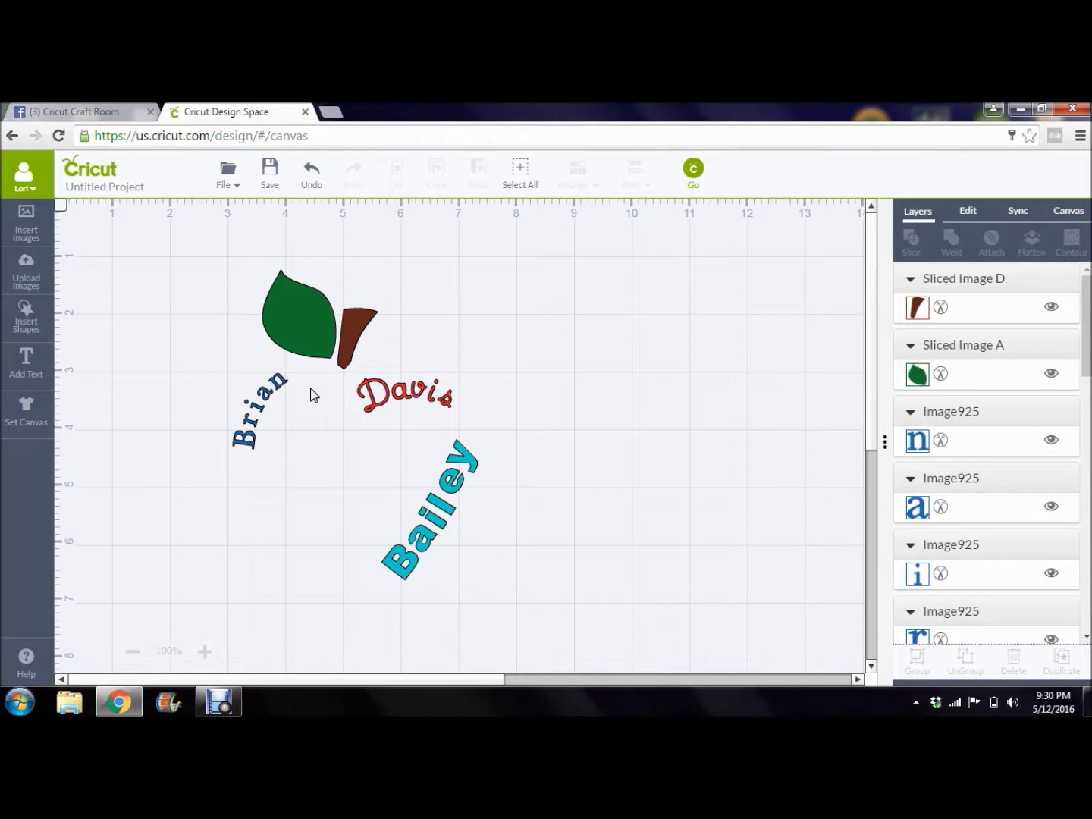
left_click(692, 177)
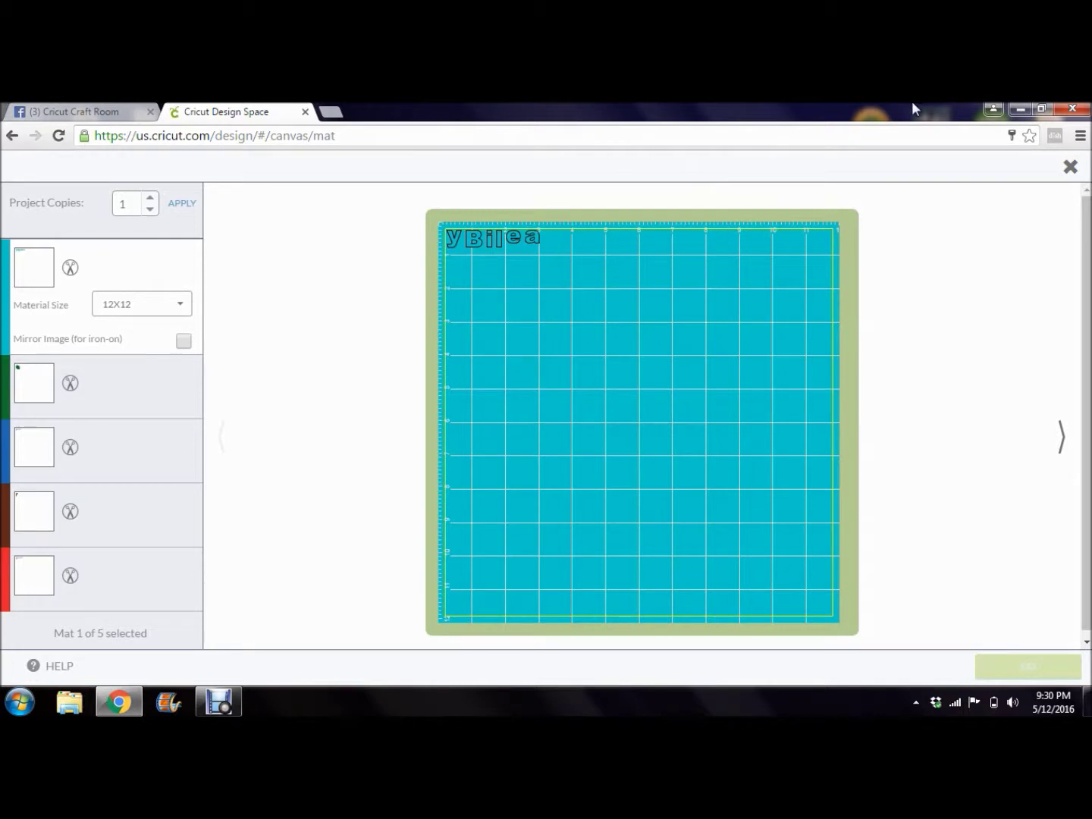
left_click(1069, 167)
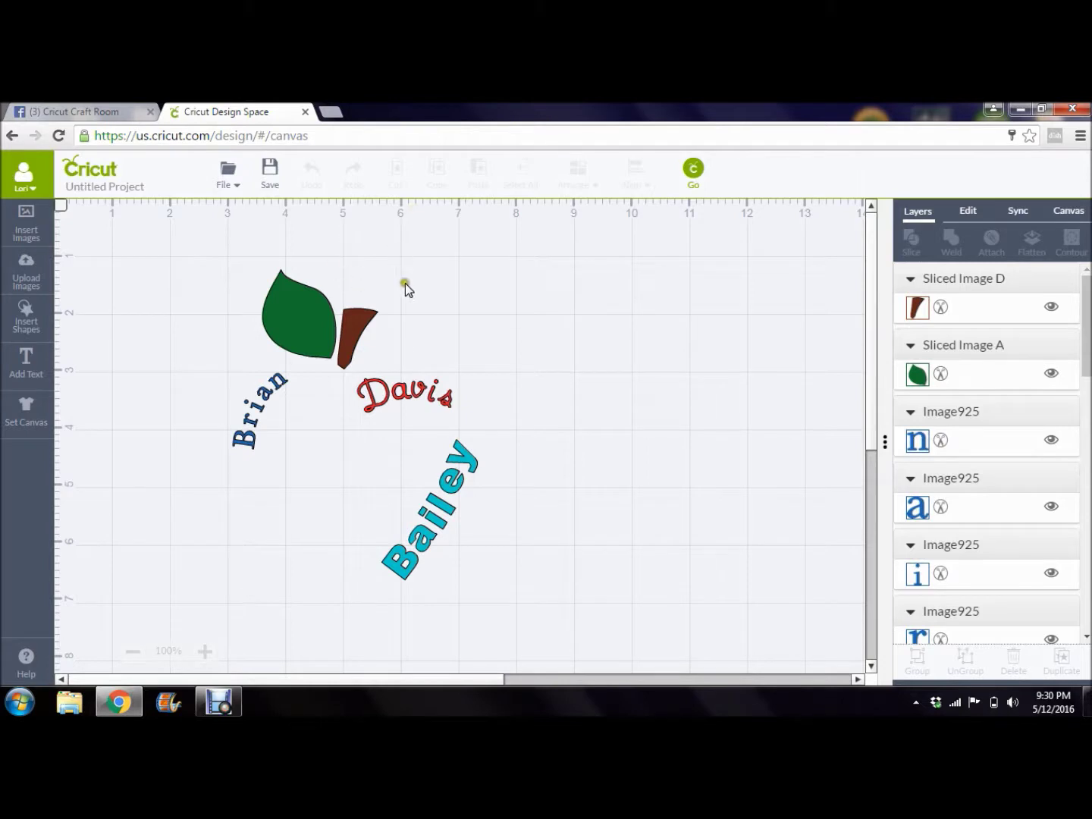
left_click(497, 310)
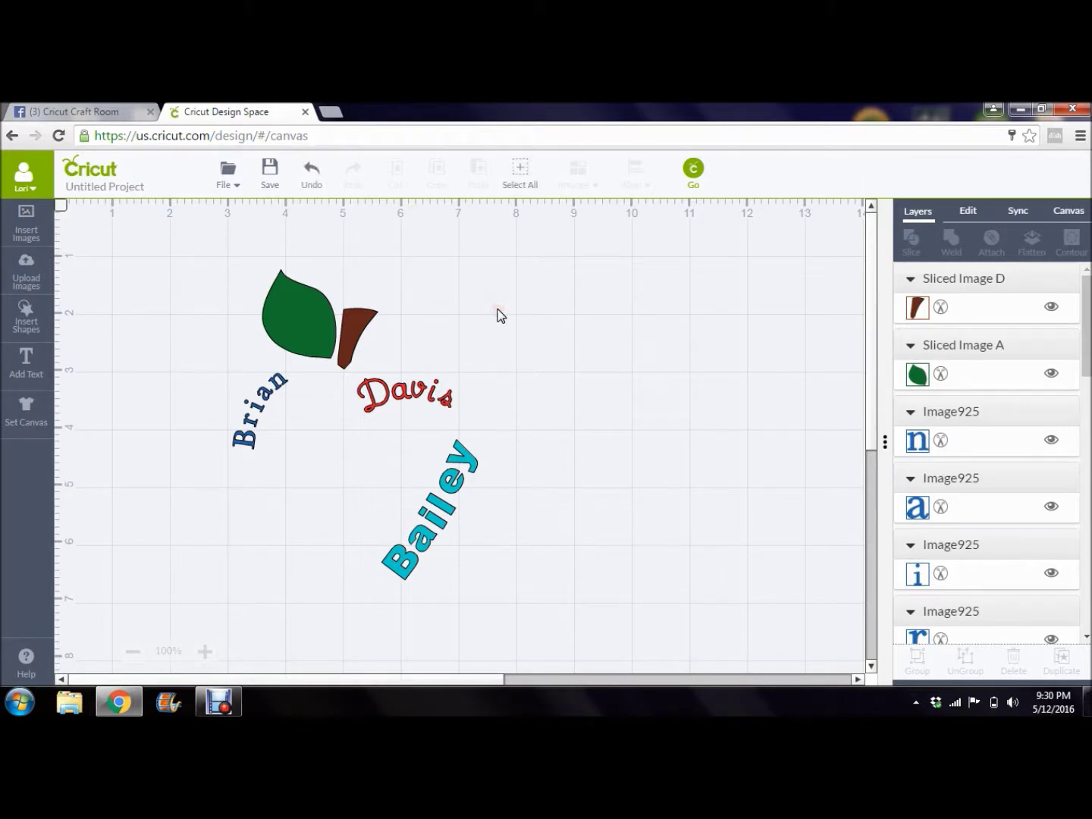
left_click(520, 174)
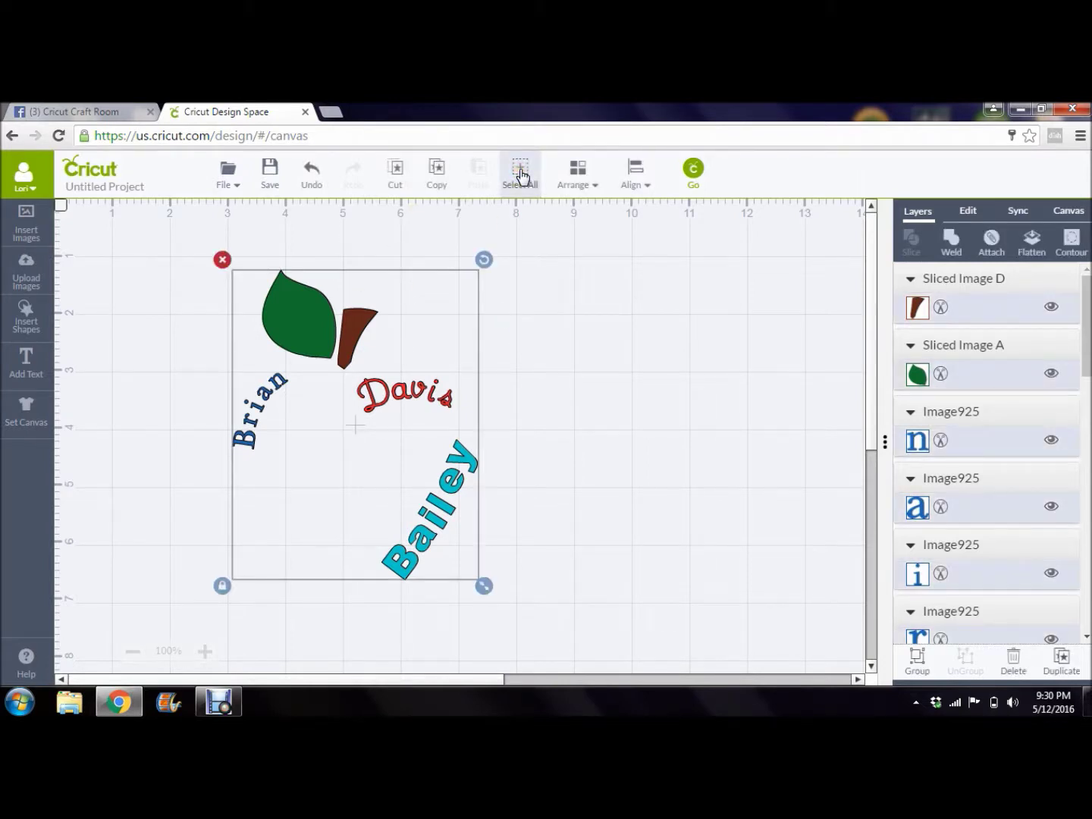
left_click(991, 243)
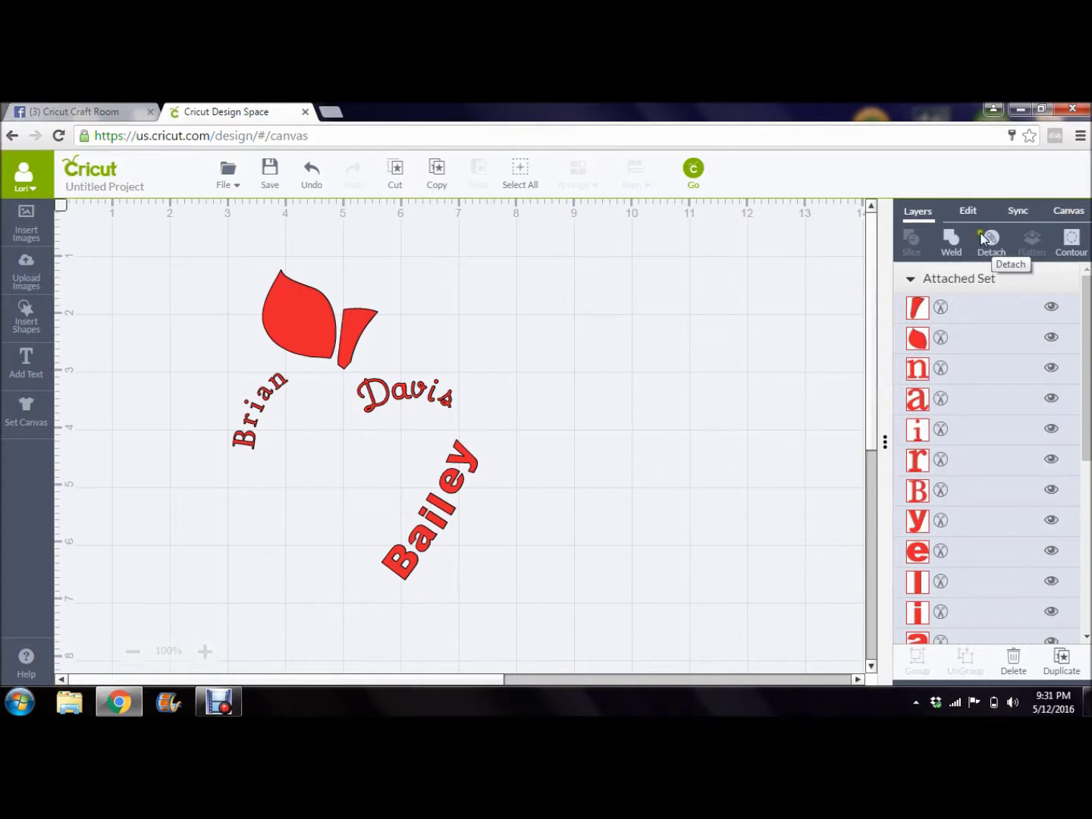
left_click(310, 175)
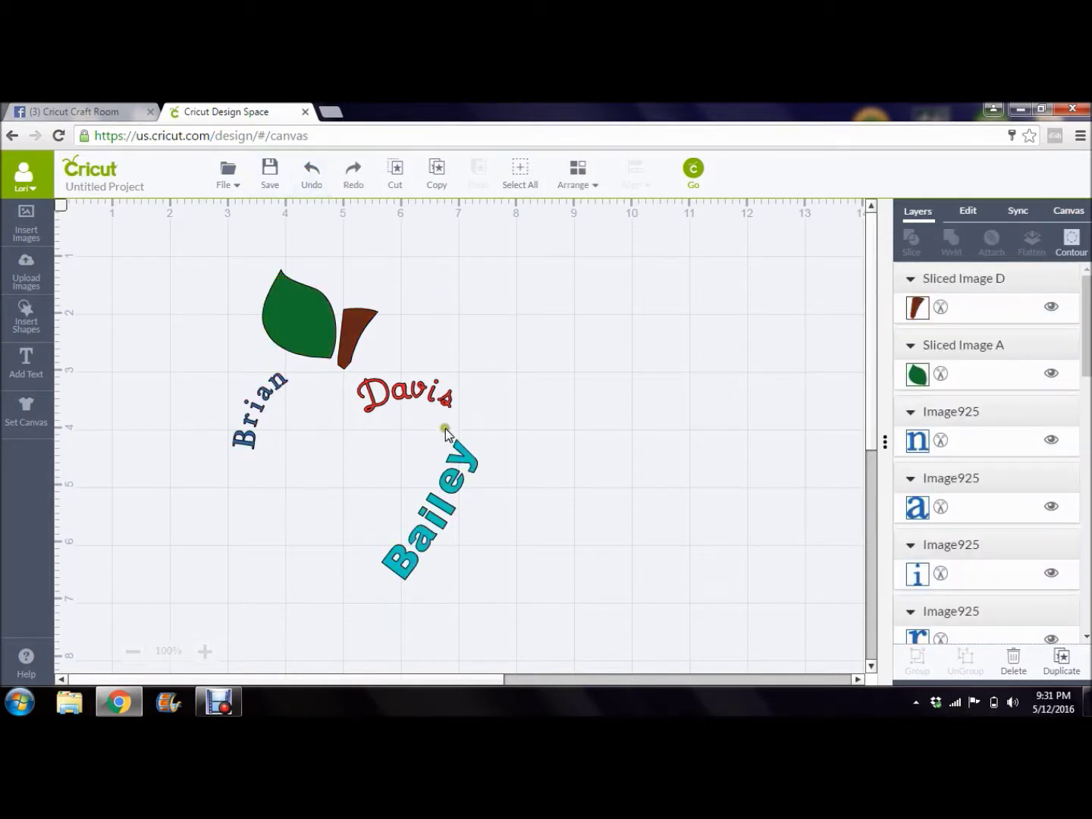
left_click_drag(445, 428, 392, 623)
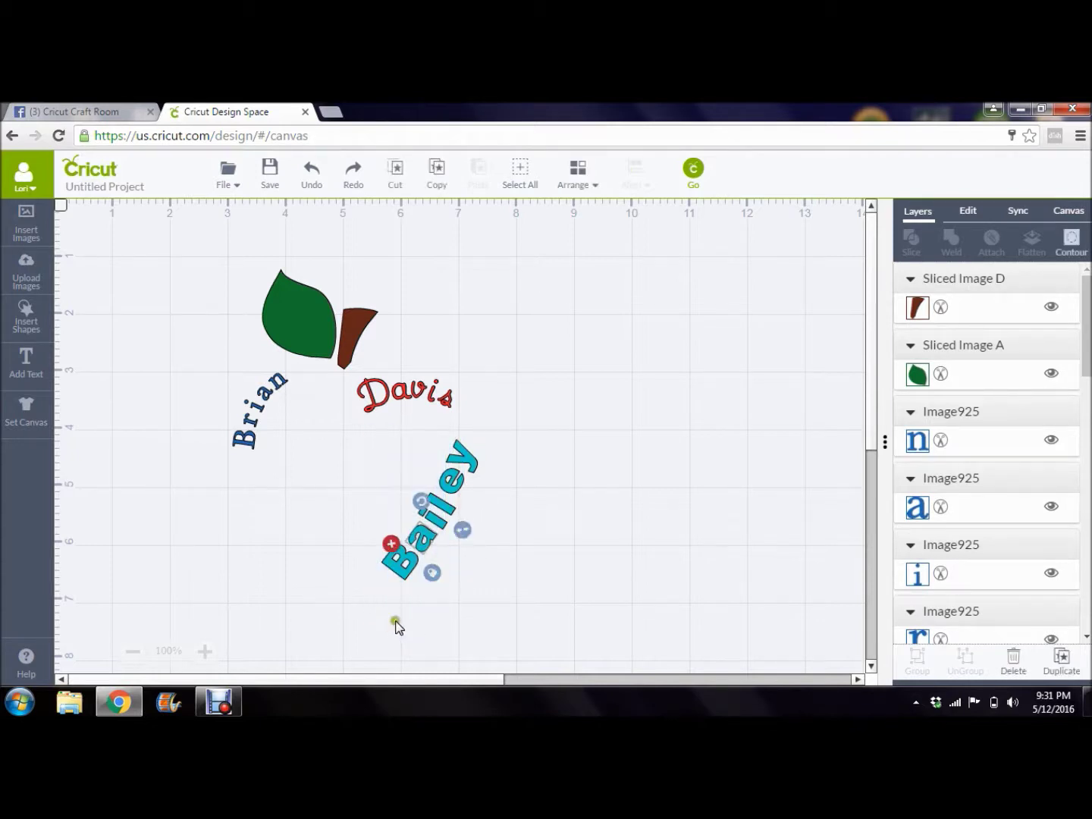
left_click(399, 565)
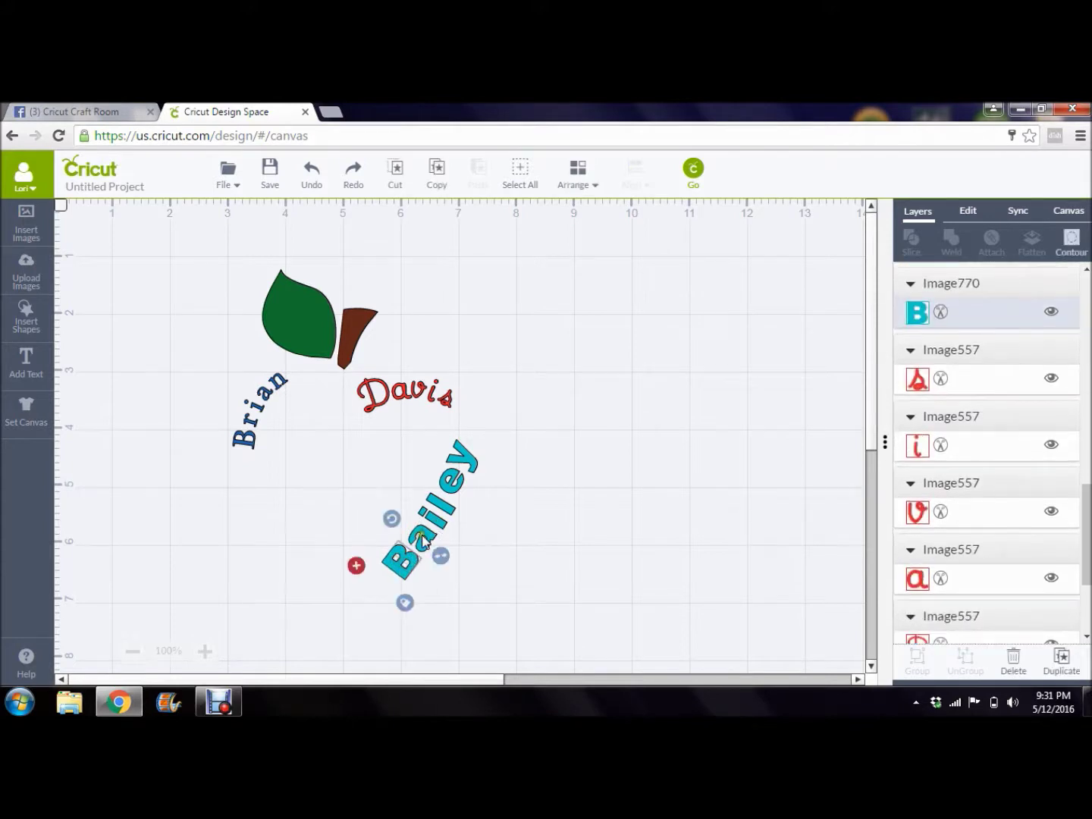
left_click(425, 540, "shift")
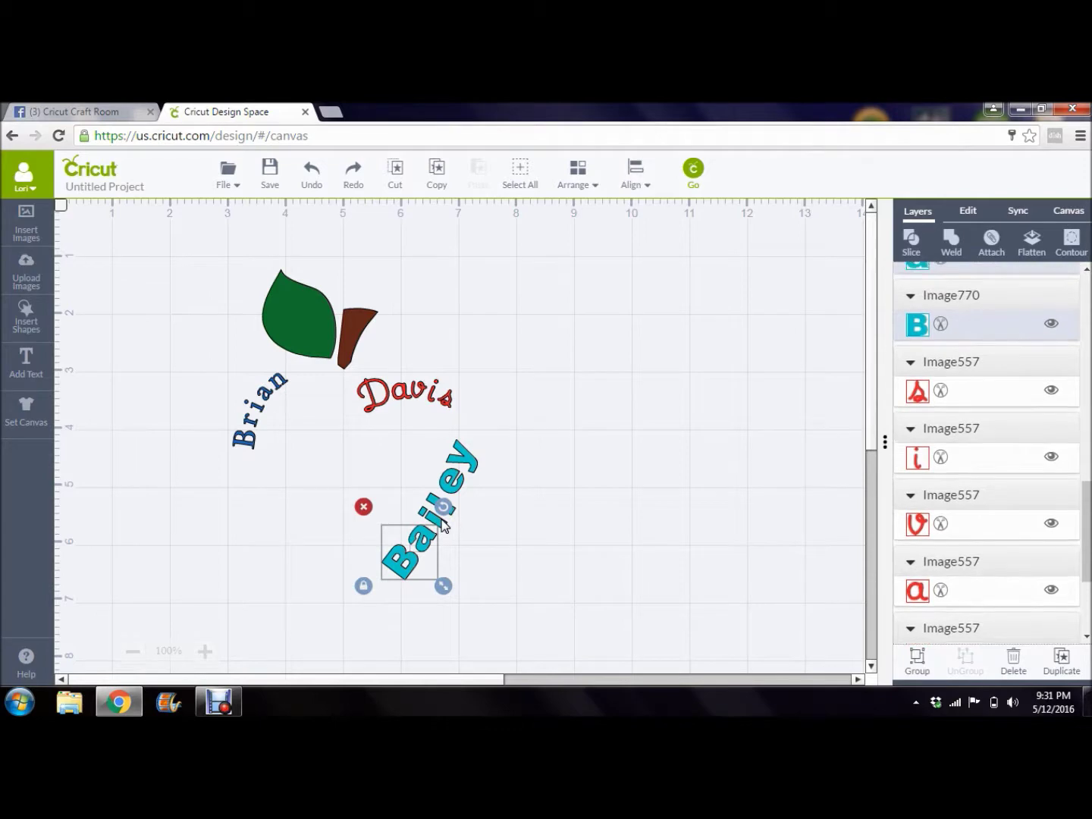
left_click(433, 519)
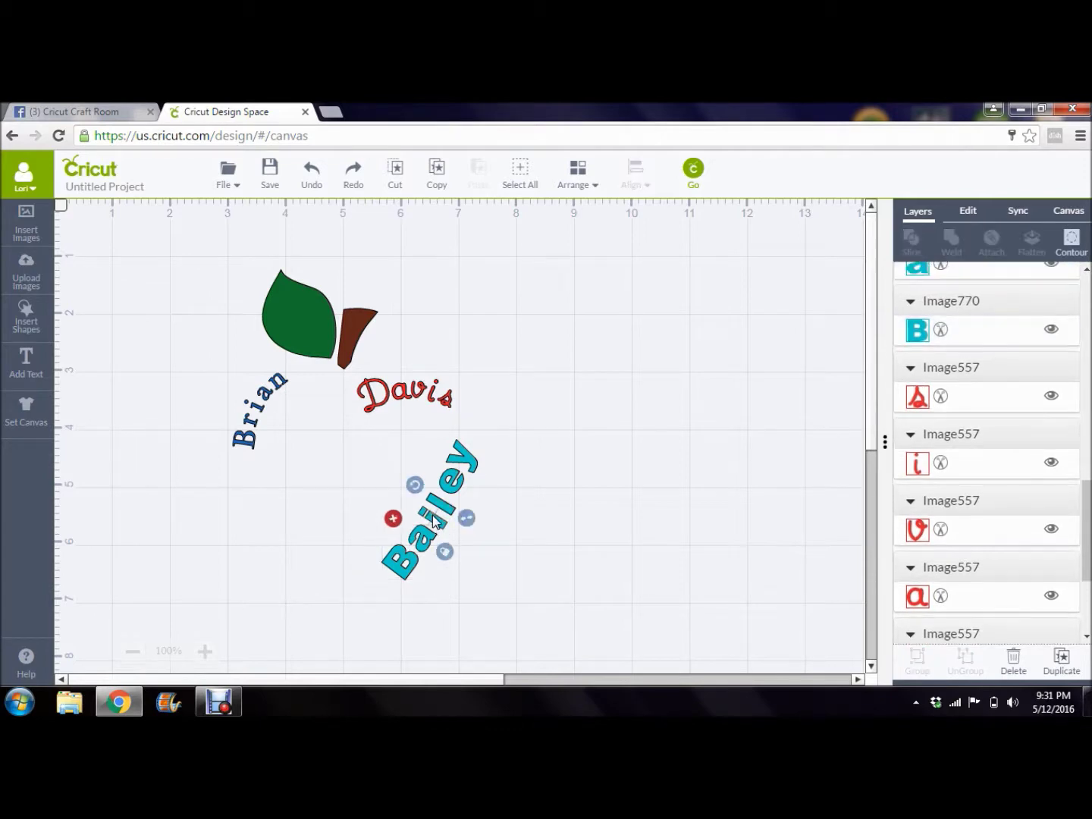
left_click(403, 565)
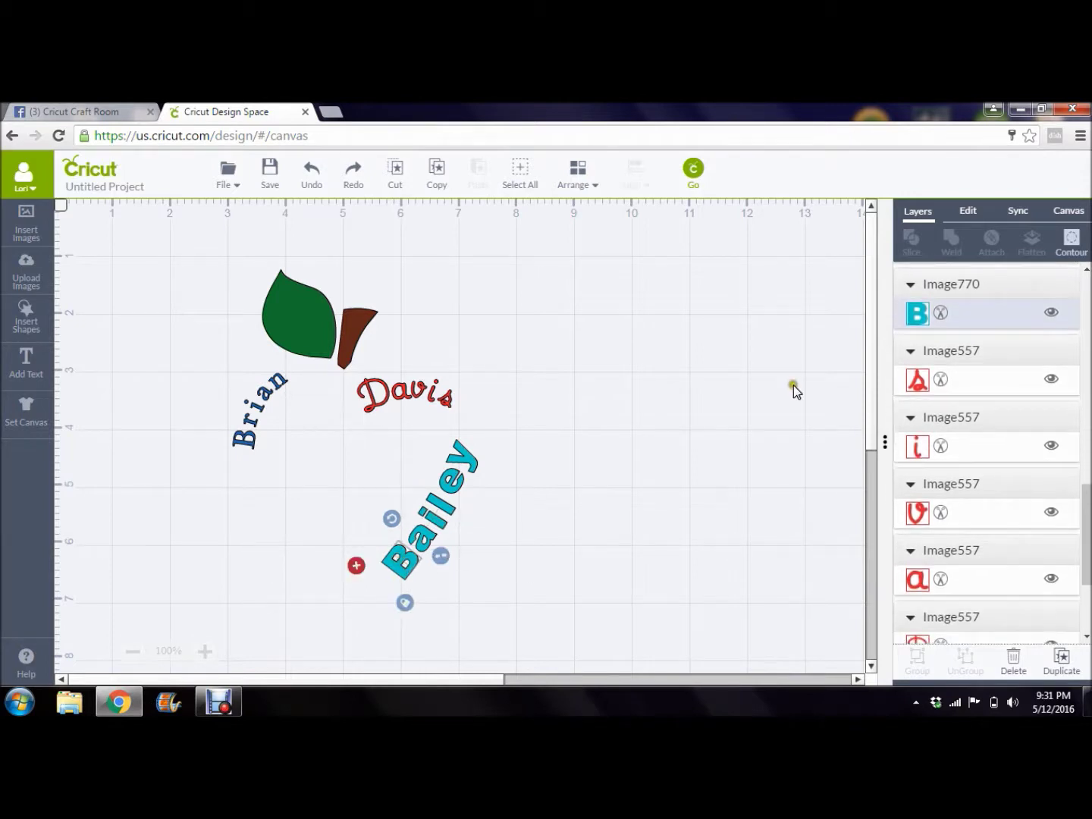
scroll(1086, 276, "up", 5)
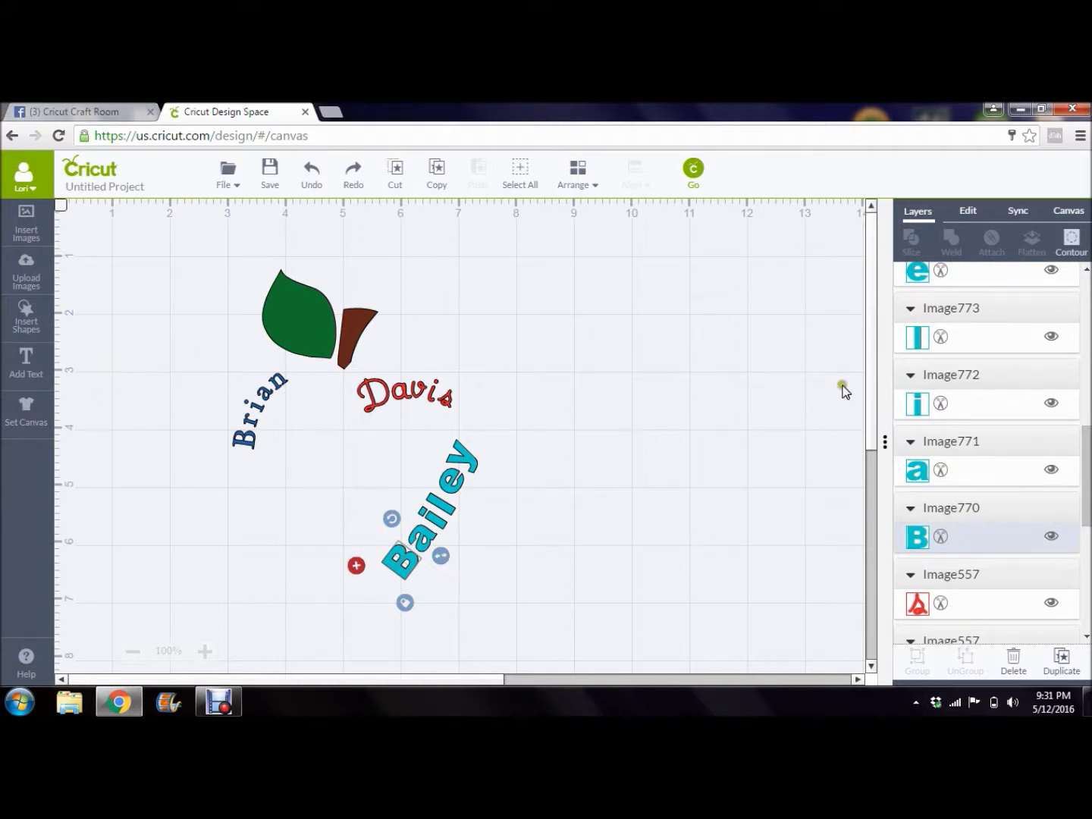
left_click(957, 475)
scroll(964, 410, "down", 3)
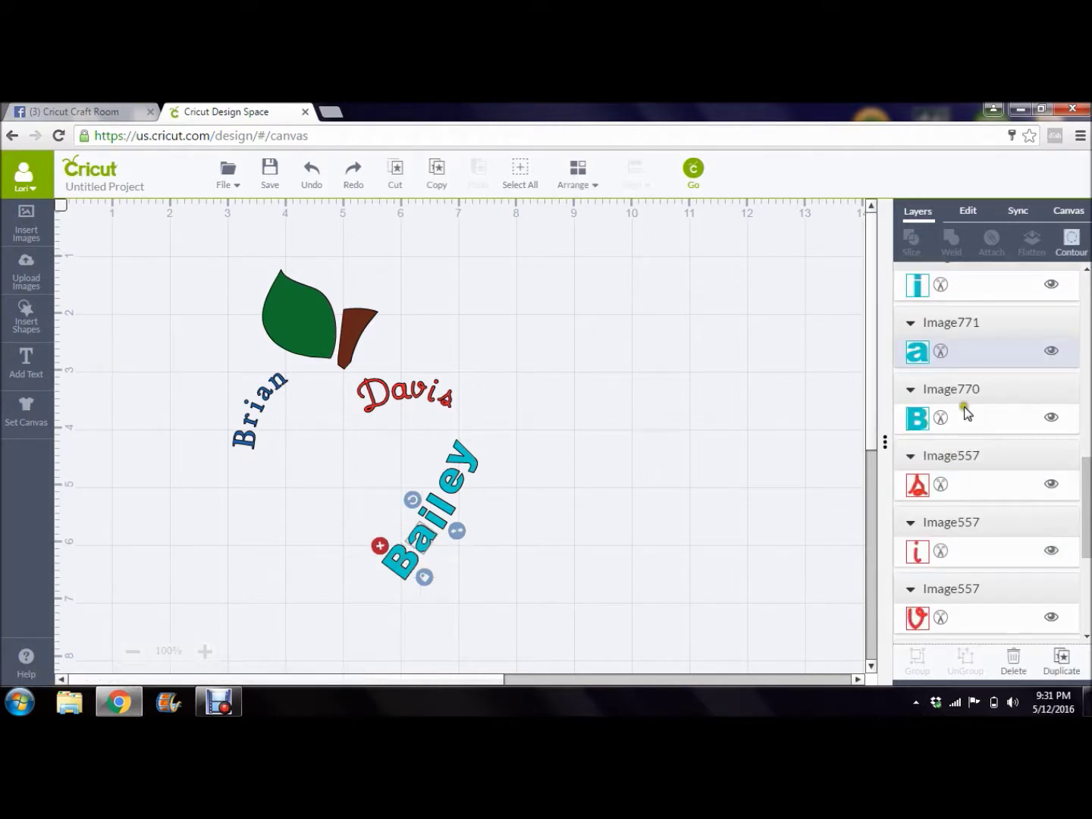
scroll(960, 421, "down", 1)
left_click(958, 419)
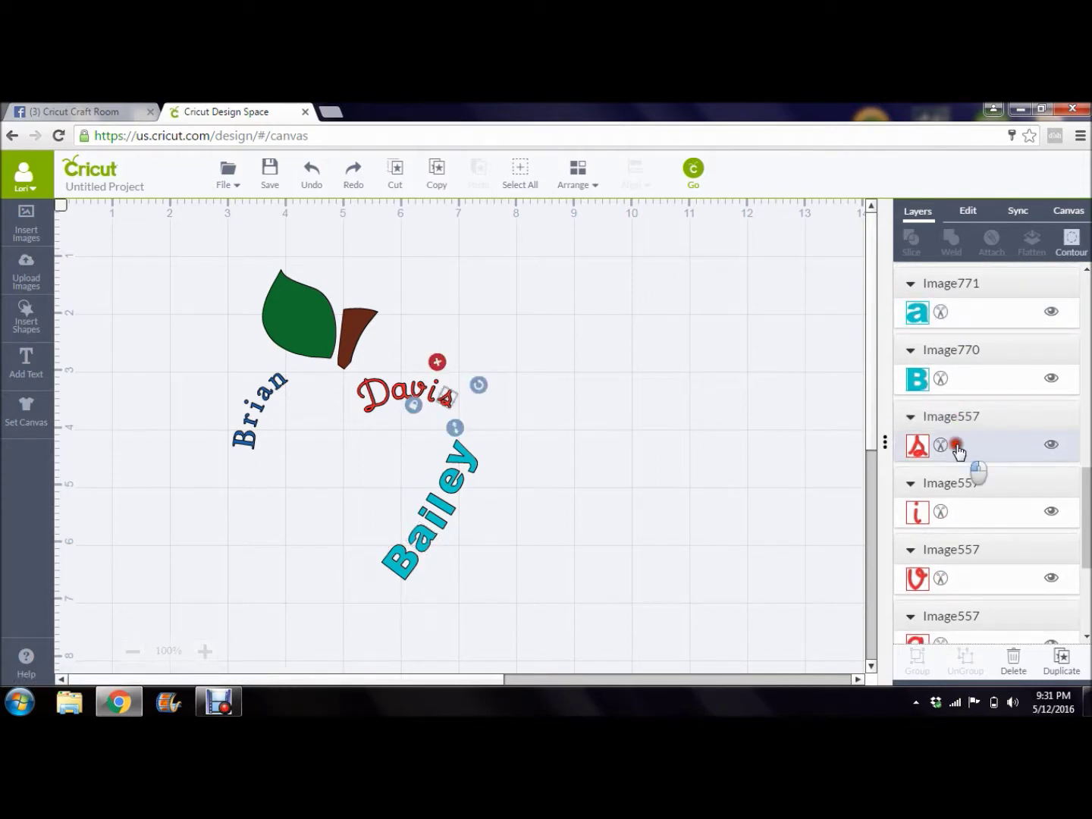
left_click(954, 447)
scroll(958, 451, "down", 1)
scroll(957, 450, "down", 1)
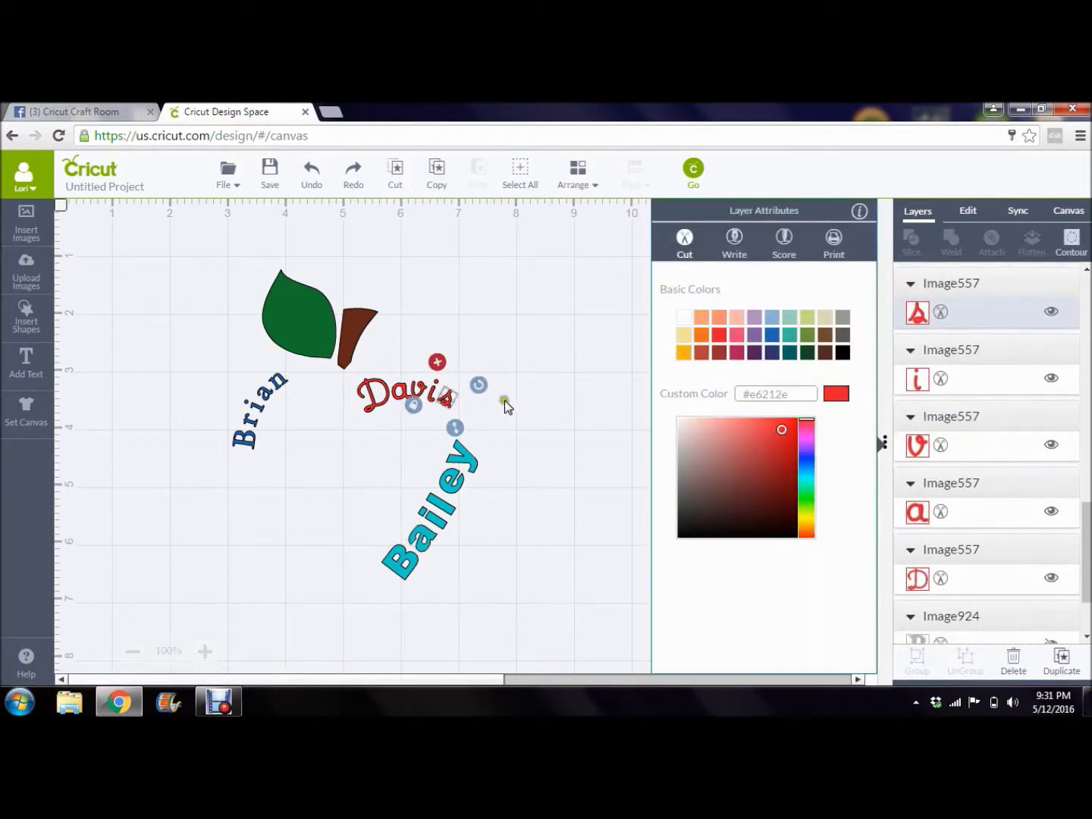
left_click(530, 406)
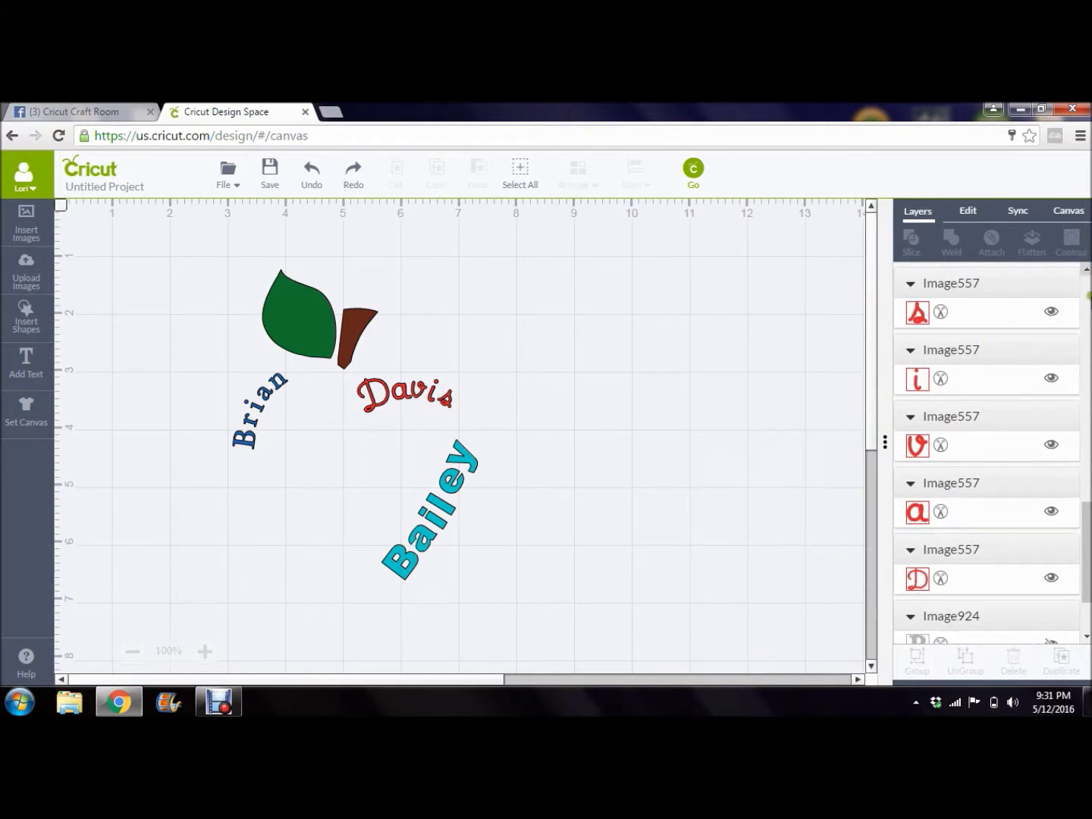
left_click_drag(1087, 515, 1088, 410)
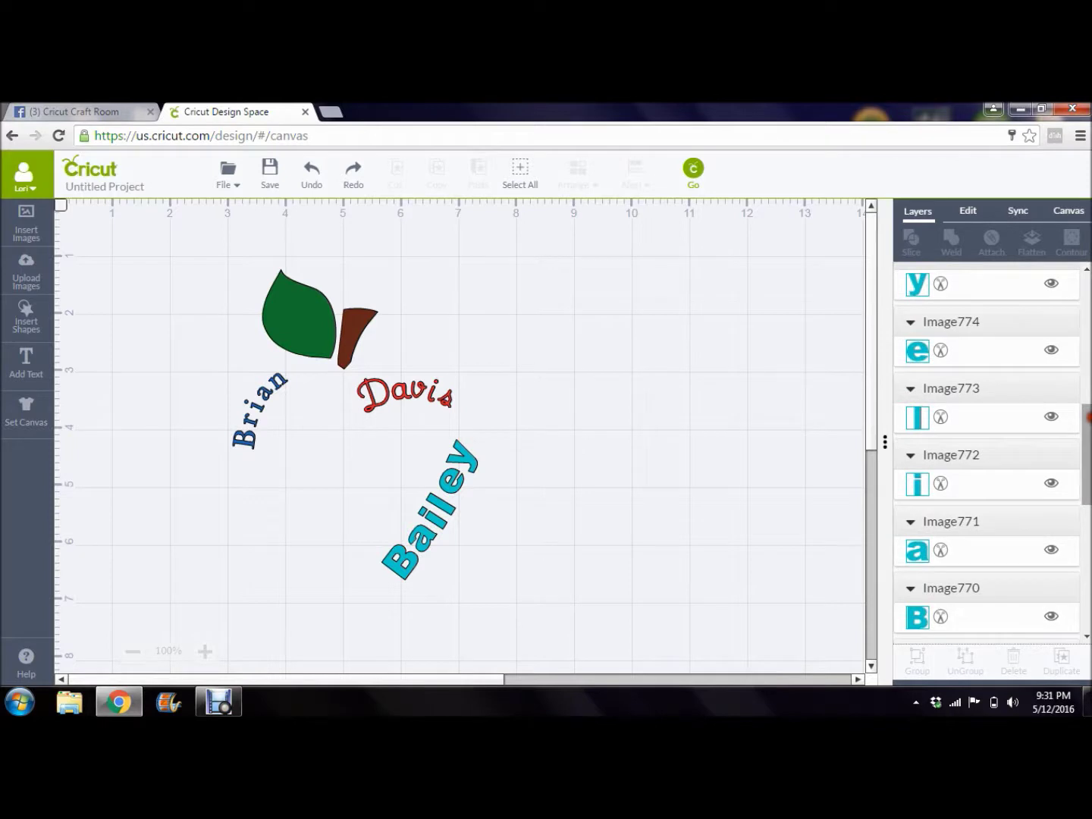
- Select Bailey's B, a and i letter layers together in the Layers panel
left_click(968, 614)
scroll(968, 616, "down", 4)
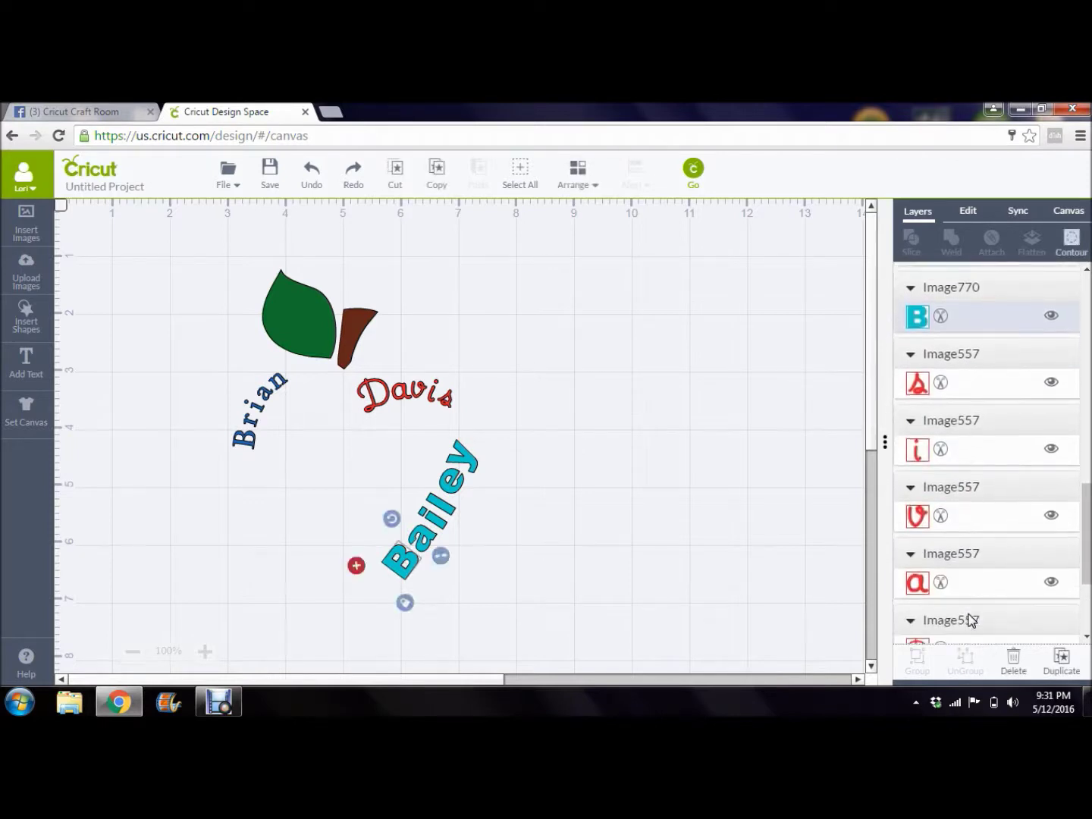
left_click_drag(1088, 518, 1089, 433)
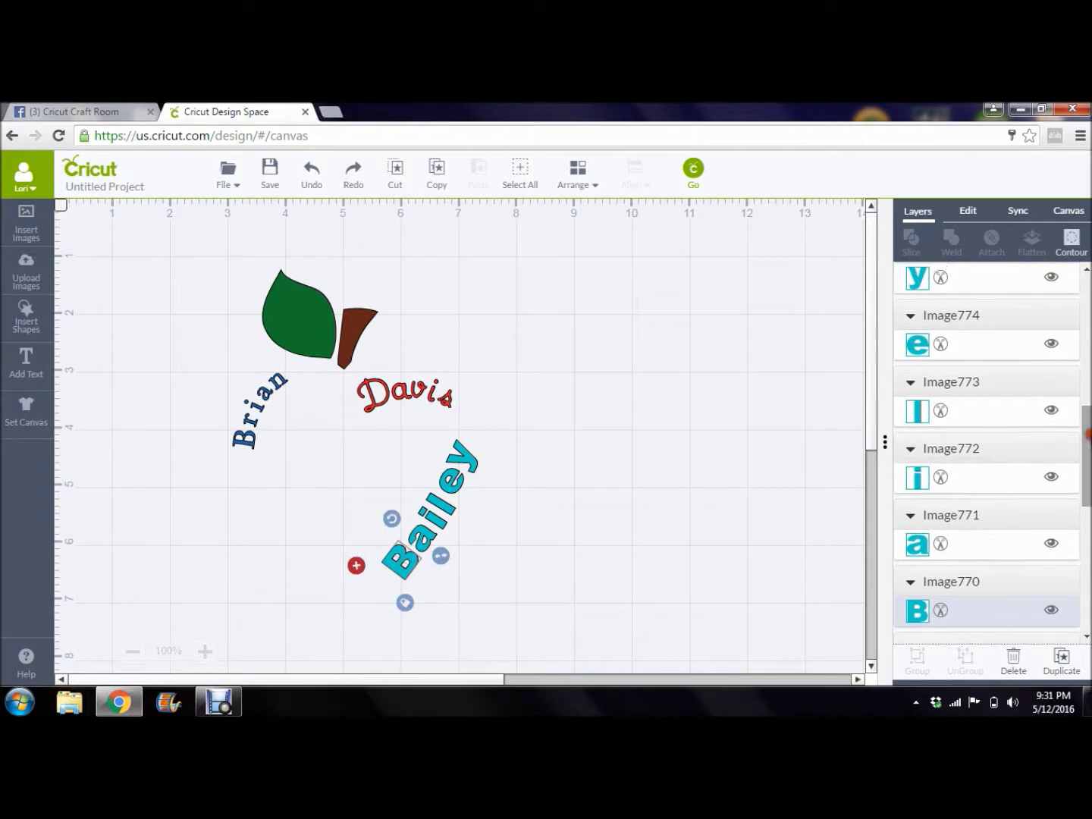
left_click(963, 544, "shift")
scroll(967, 535, "down", 3)
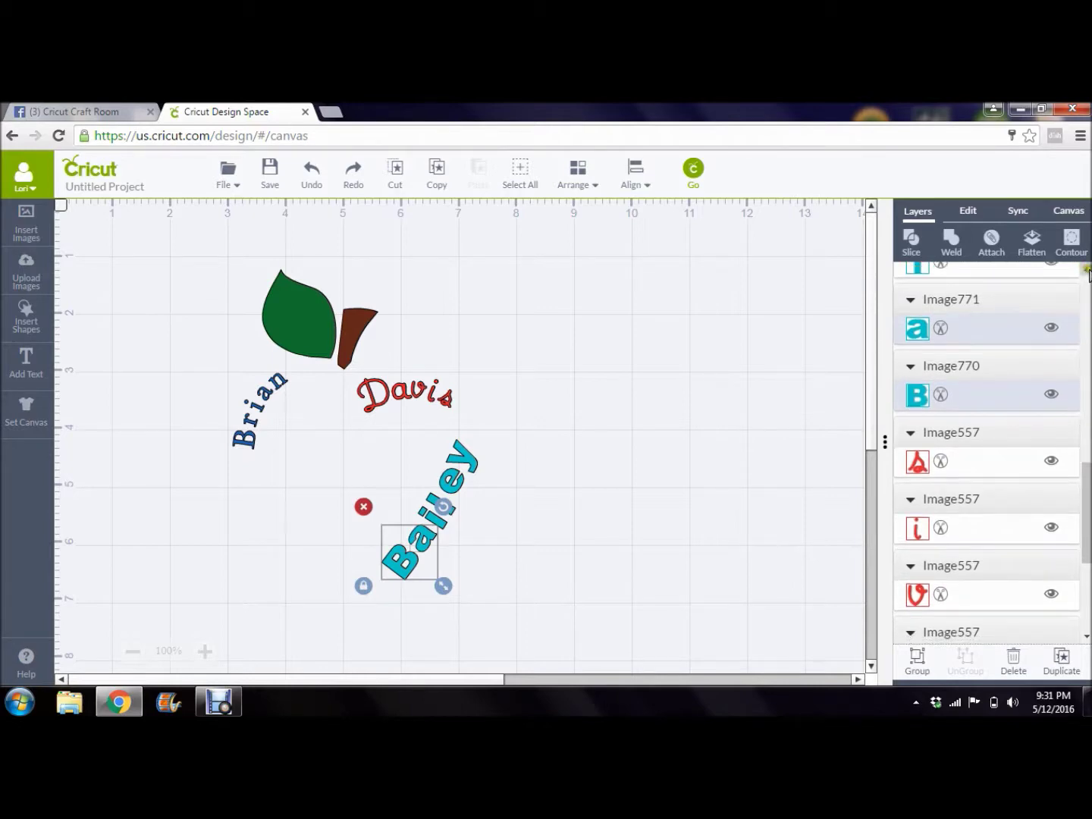
scroll(1087, 272, "up", 4)
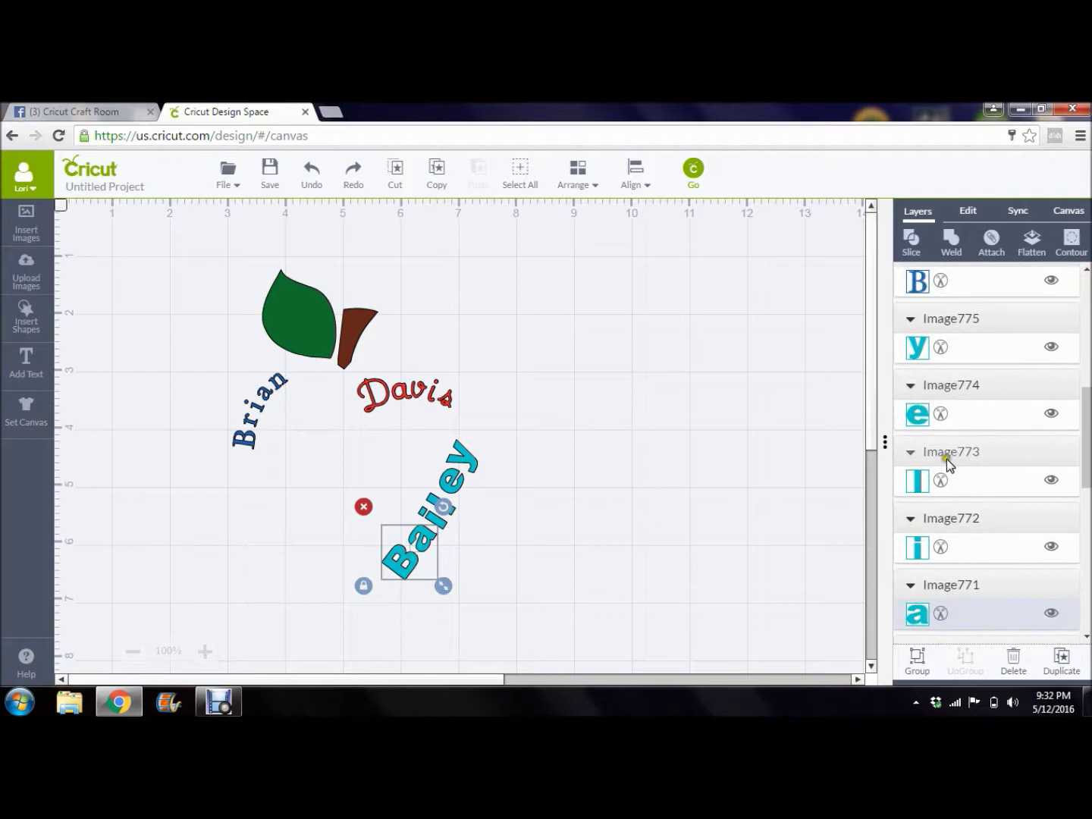
left_click(970, 550)
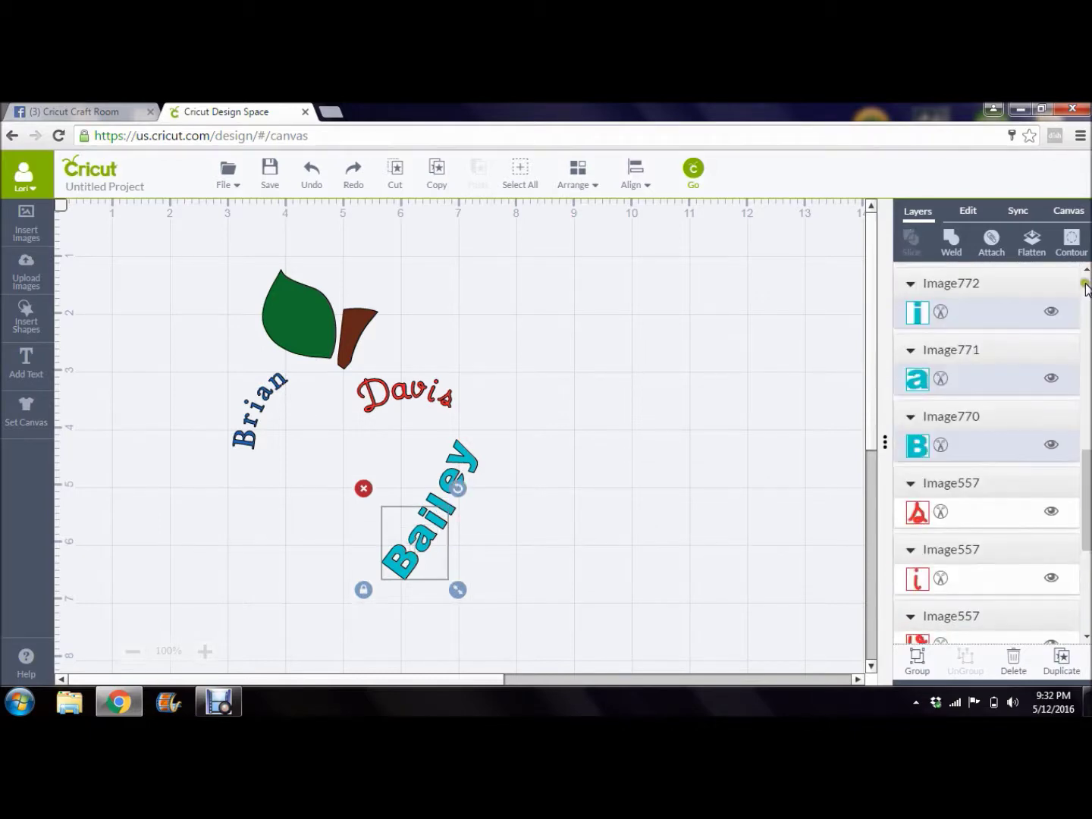
- Add Bailey's l, e and y letter layers to the selection
scroll(1087, 276, "up", 3)
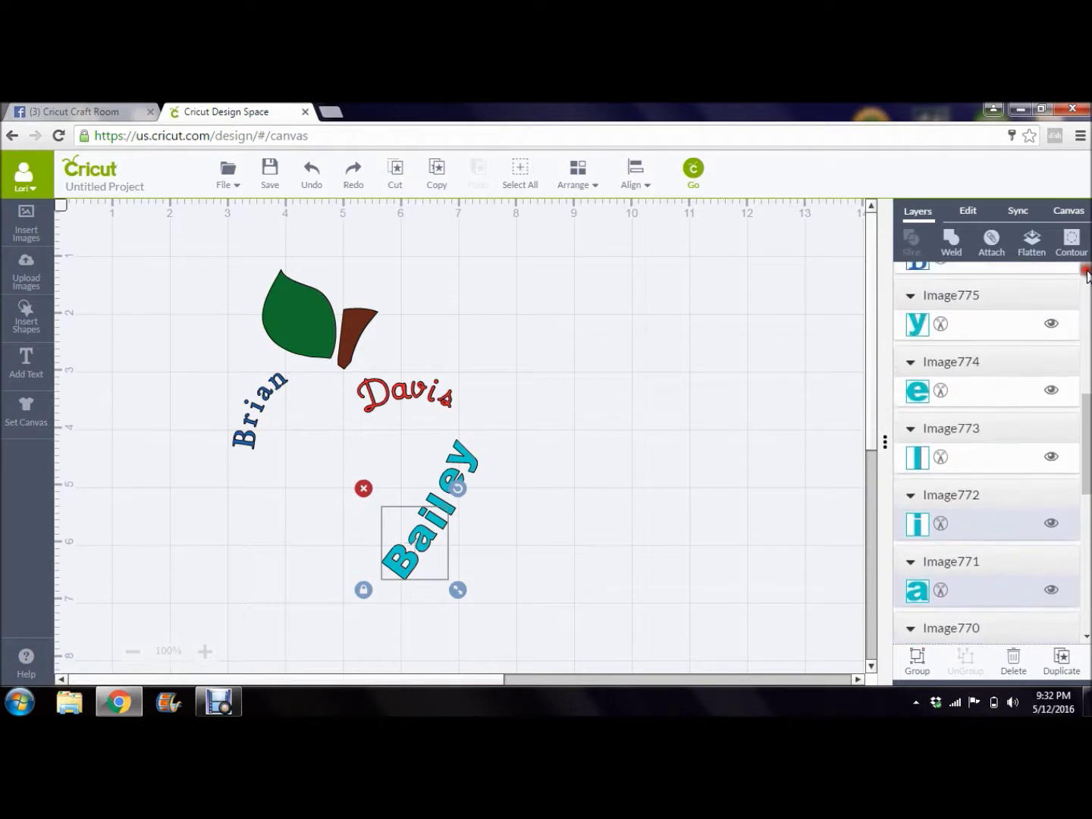
left_click(1086, 270)
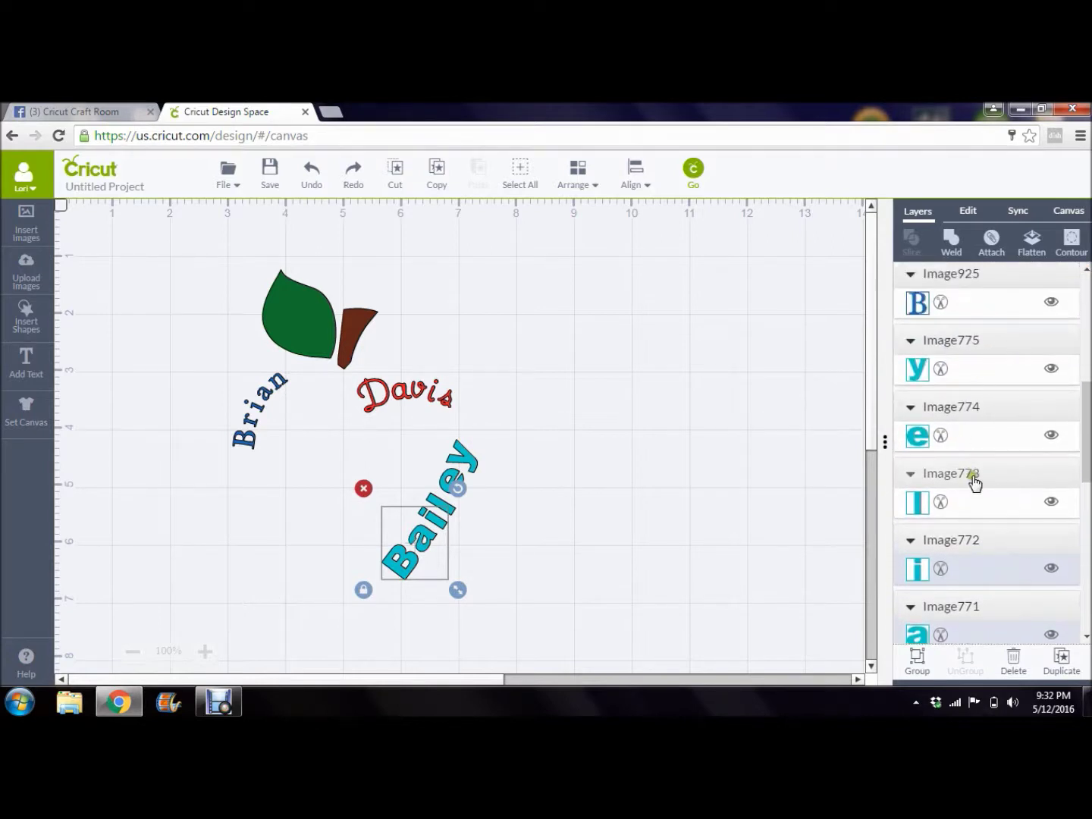
left_click(986, 500, "shift")
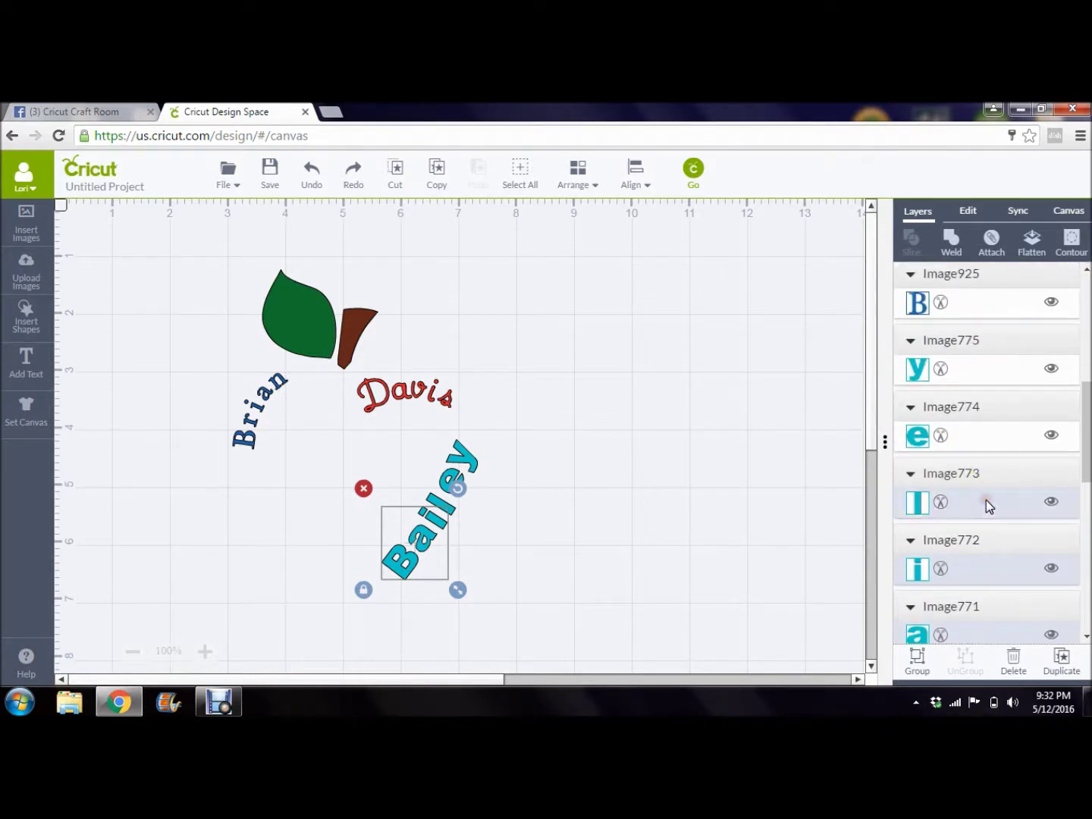
left_click(974, 420, "shift")
left_click(974, 384, "shift")
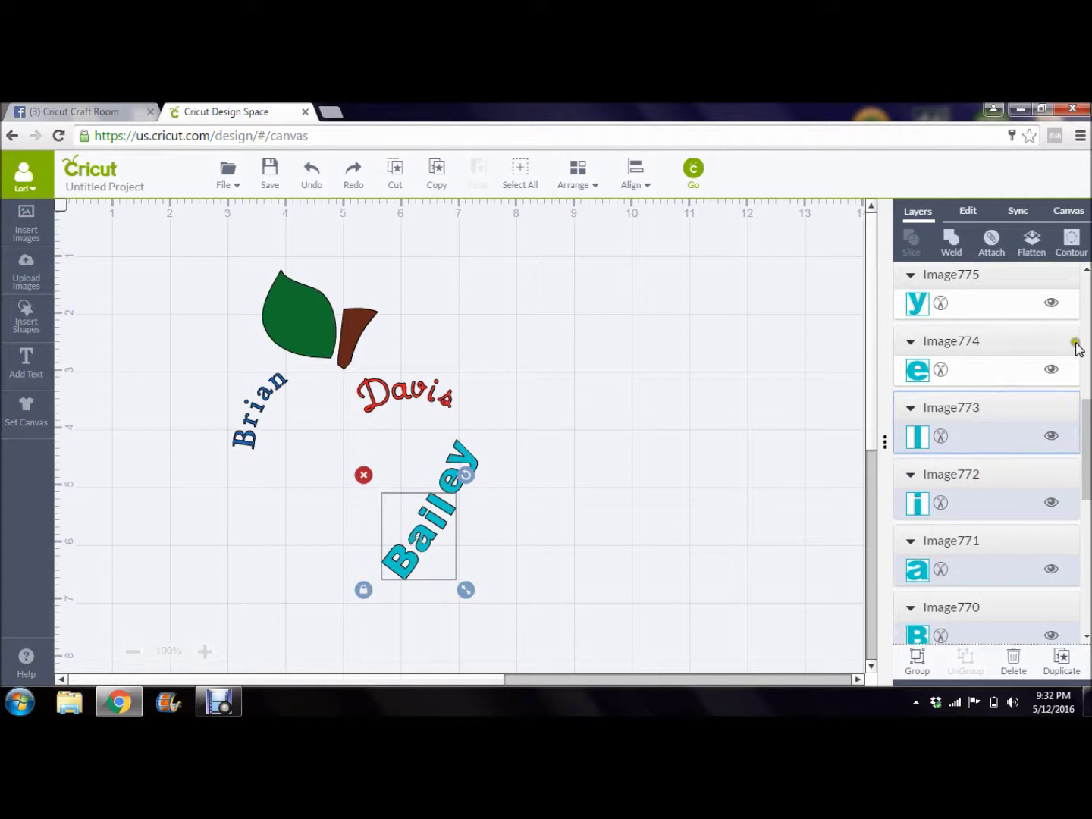
scroll(1078, 349, "down", 3)
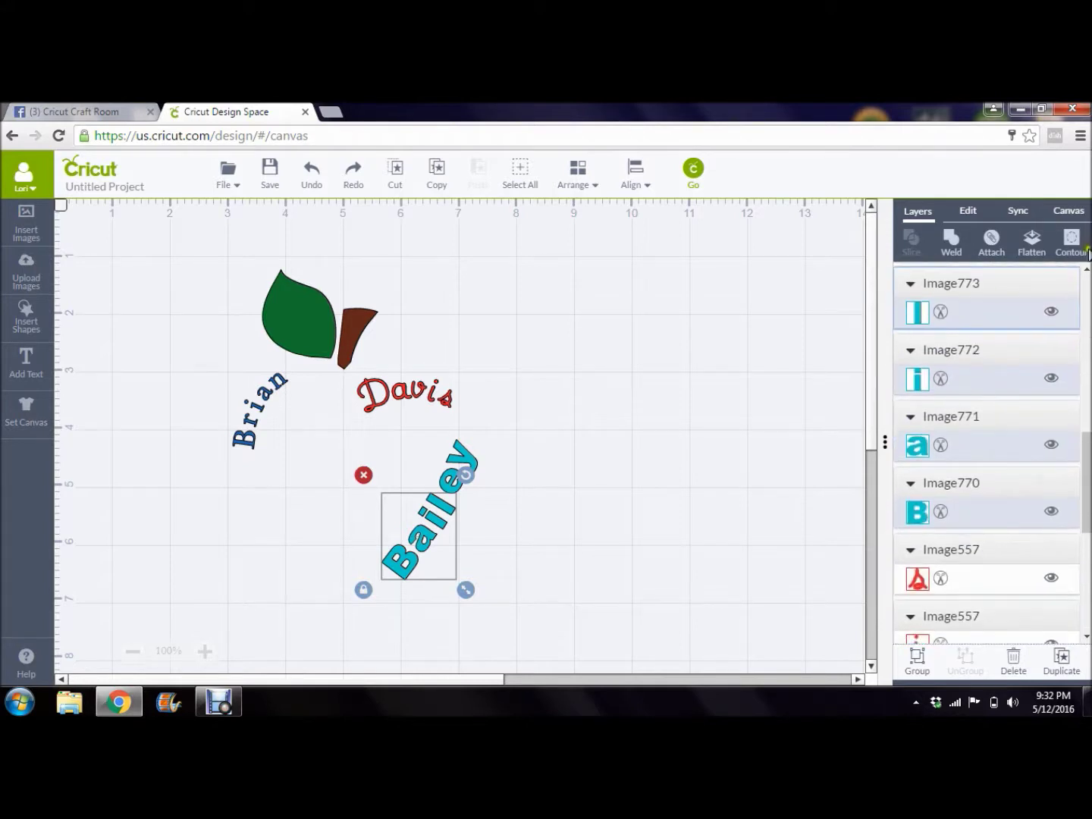
left_click(1086, 271)
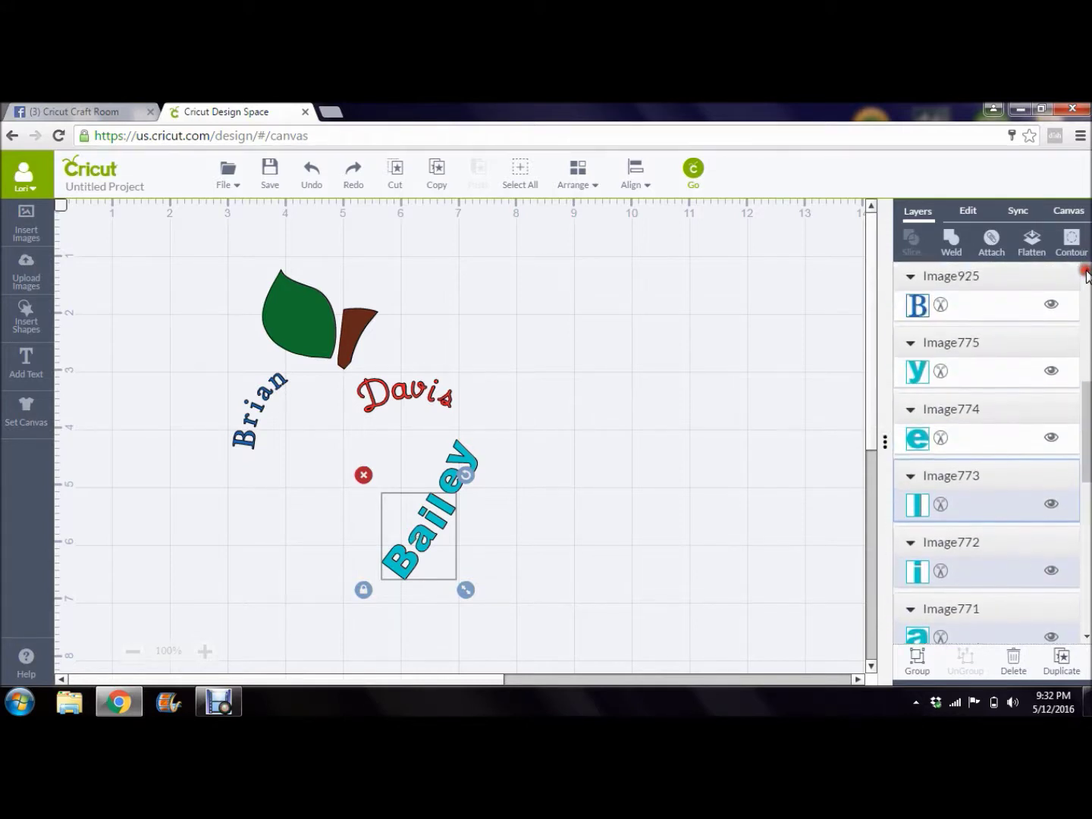
left_click(994, 381, "shift")
left_click(957, 467, "shift")
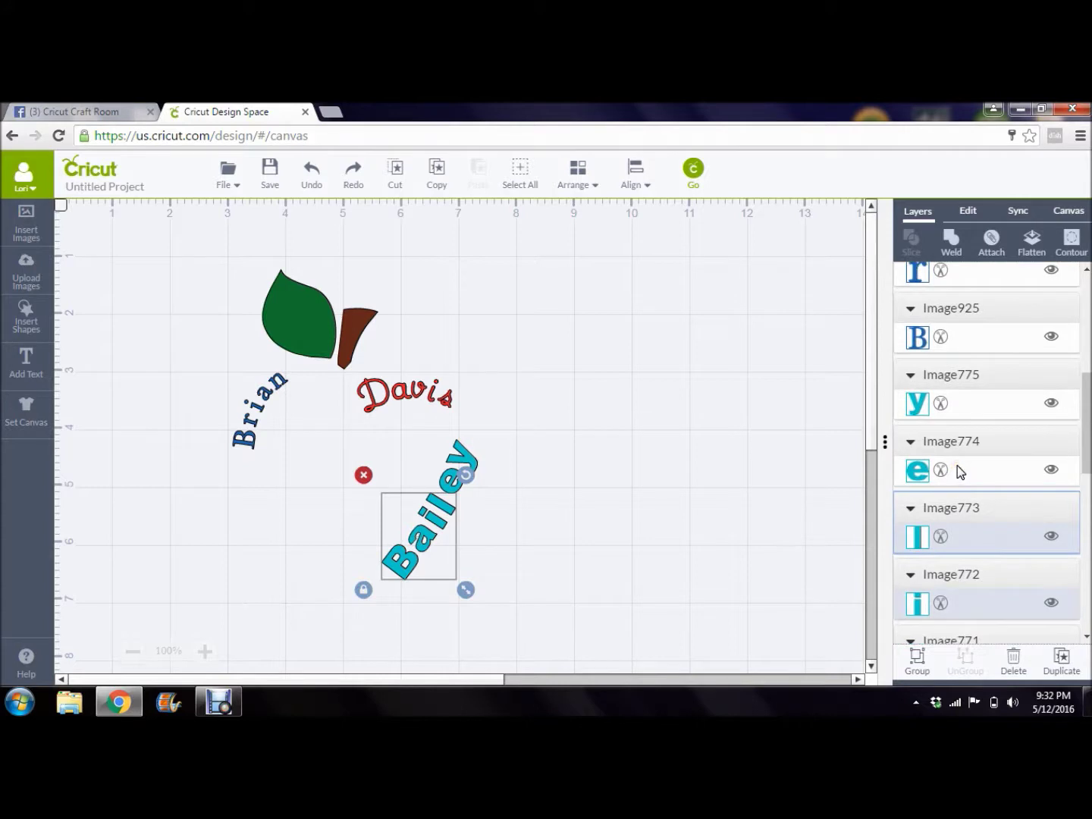
left_click(958, 466, "shift")
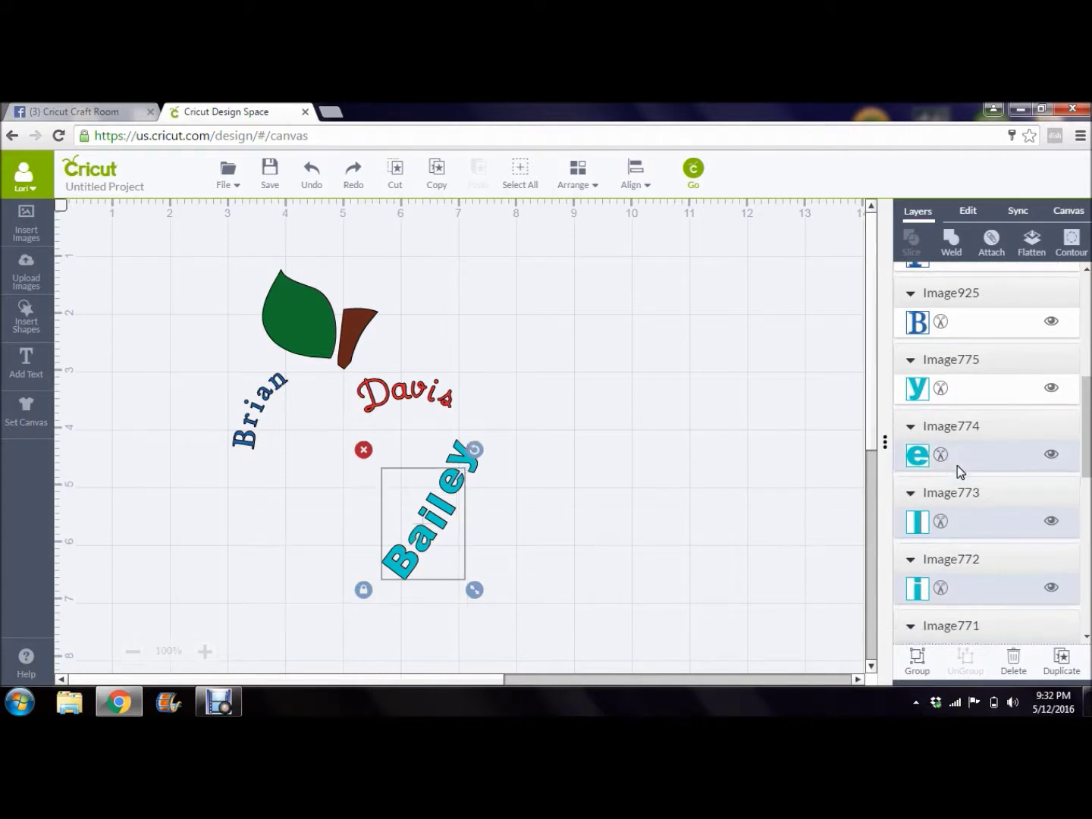
scroll(957, 466, "down", 2)
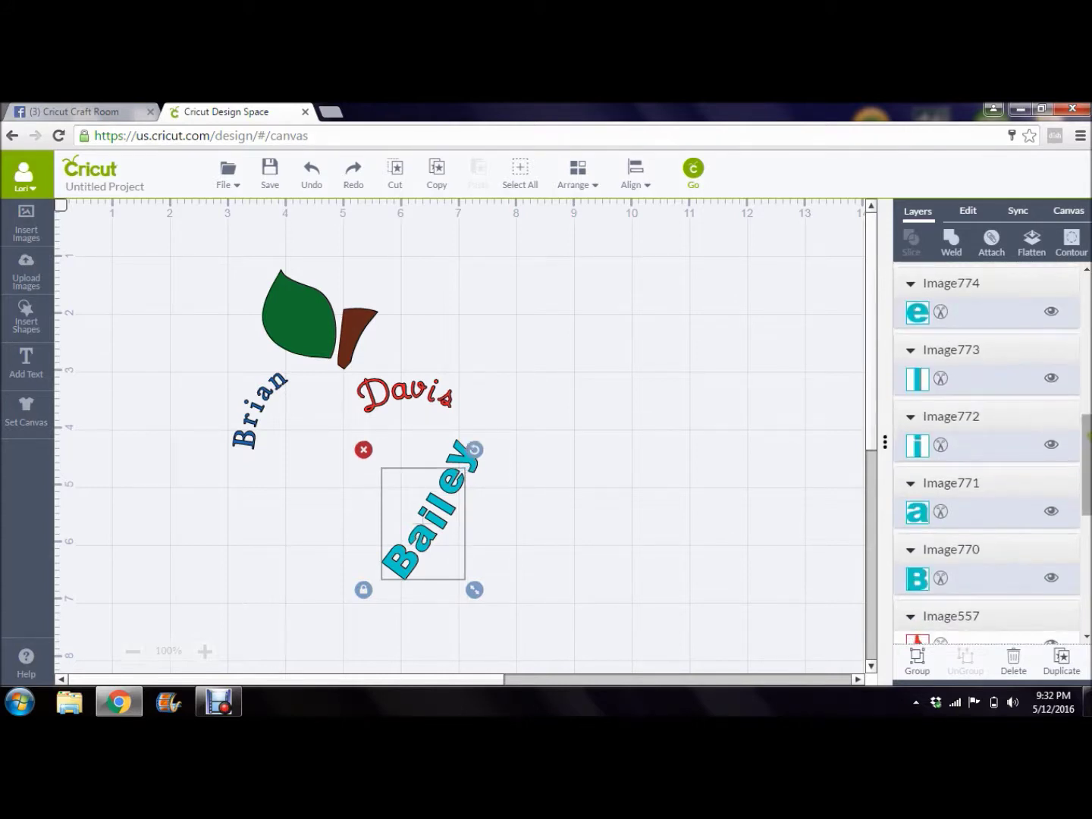
left_click_drag(1087, 443, 1089, 406)
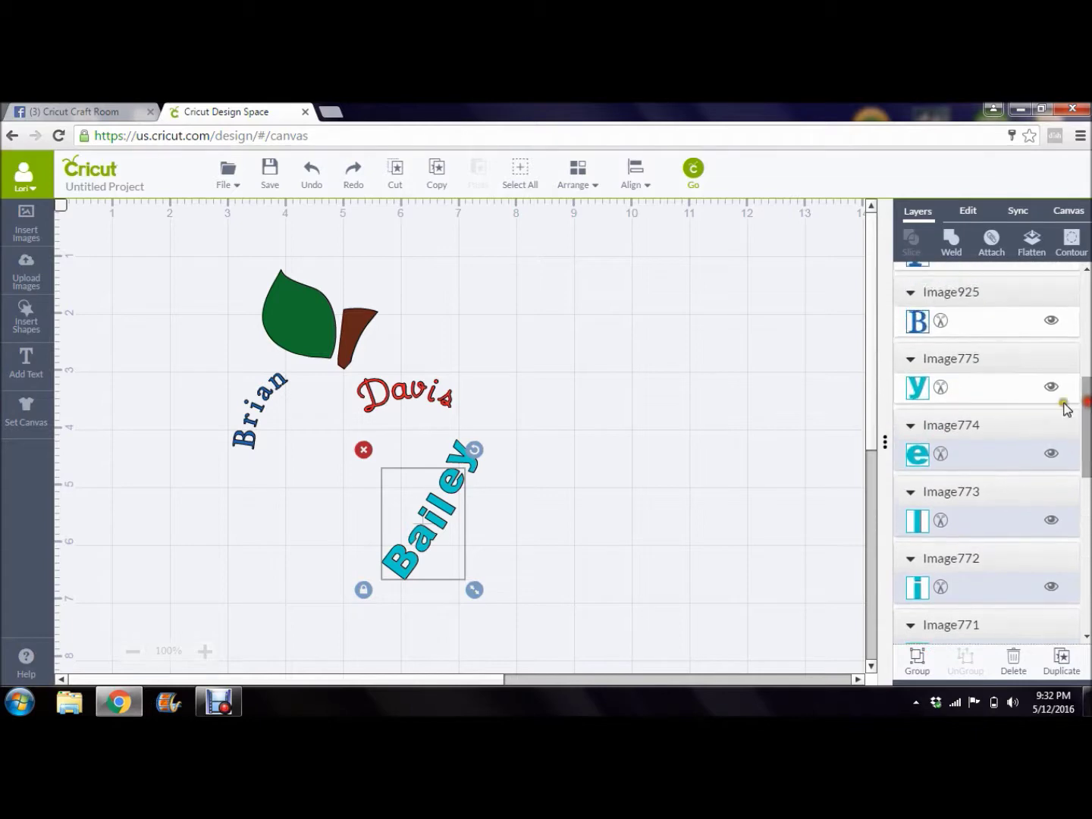
left_click(997, 386, "shift")
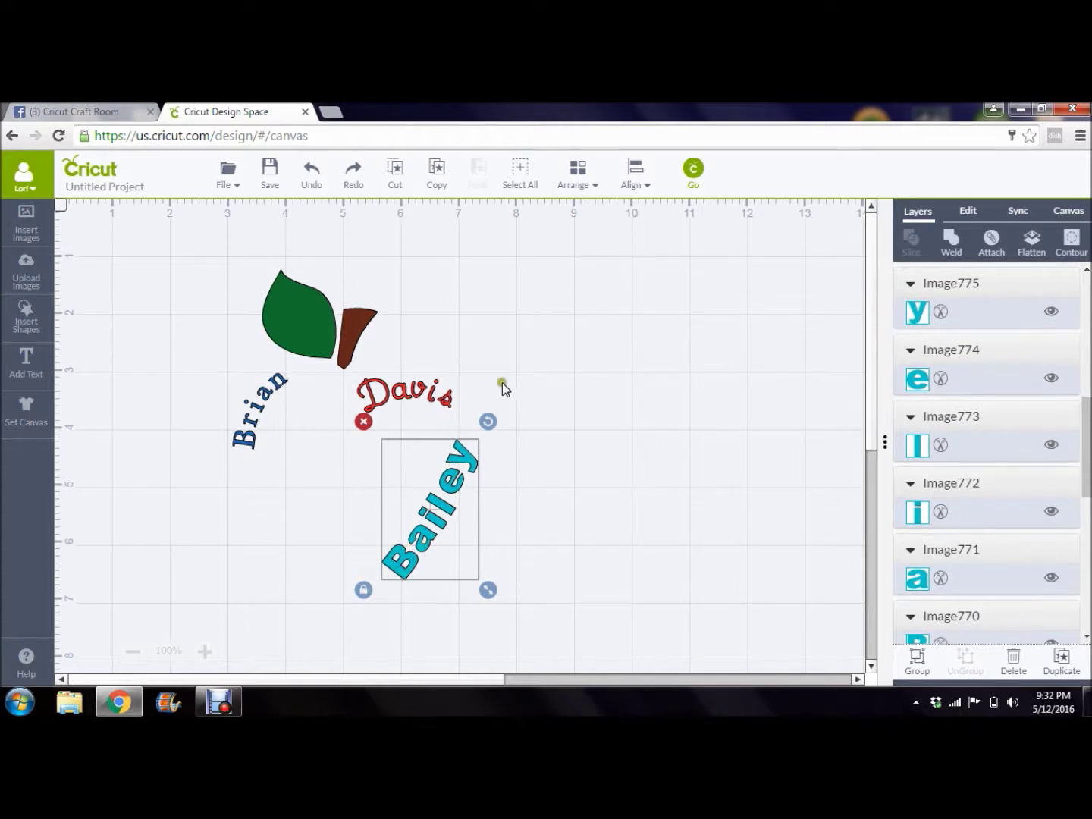
- Attach Bailey's six letters, preview them on the cutting mats, then return to the canvas
left_click(992, 241)
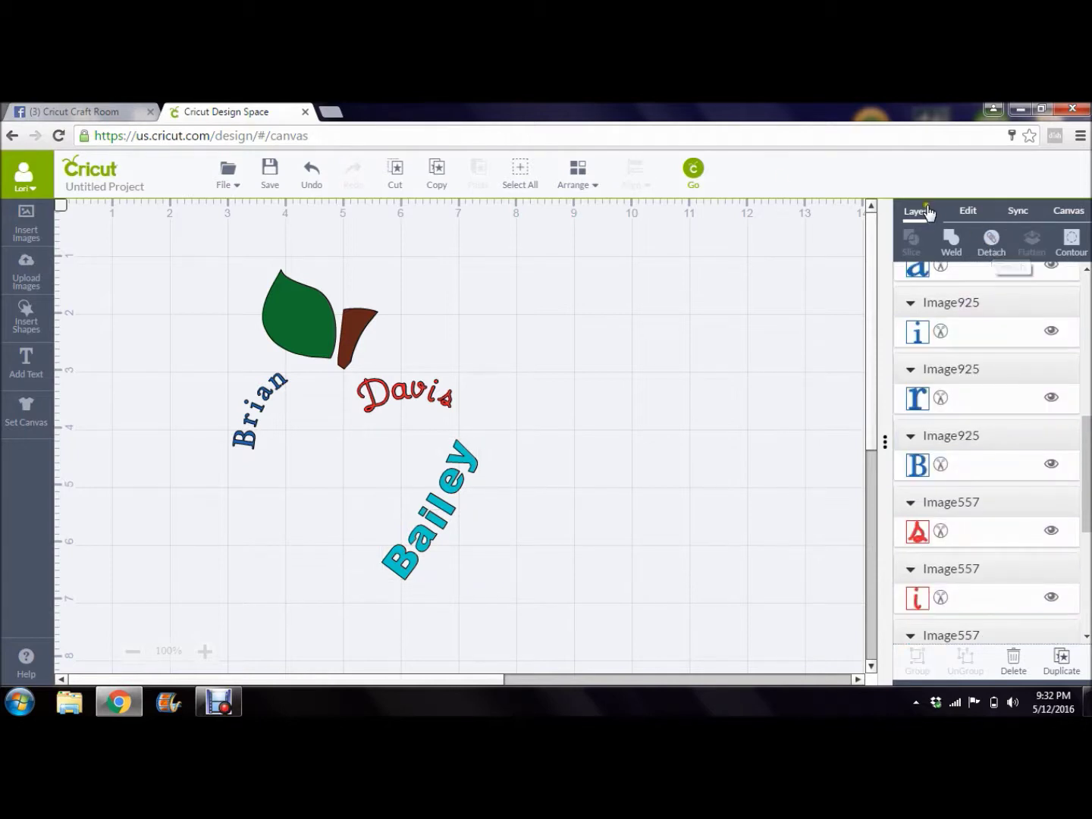
left_click(686, 175)
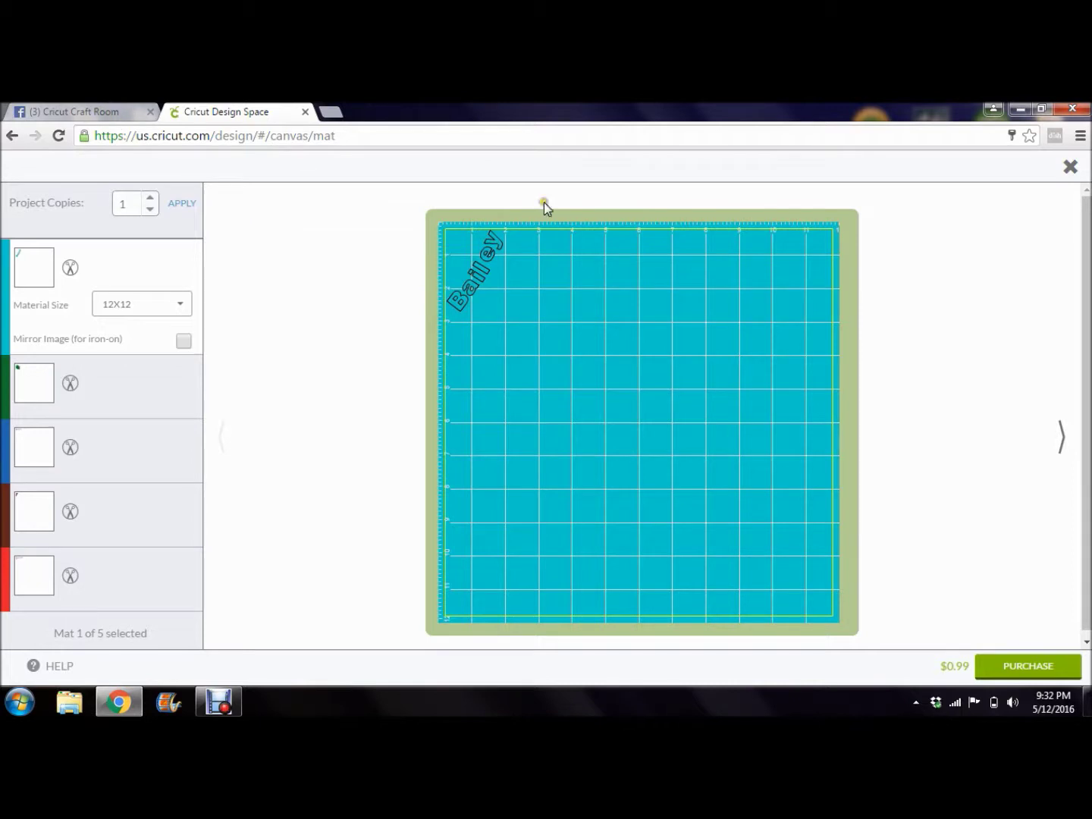
left_click(1069, 166)
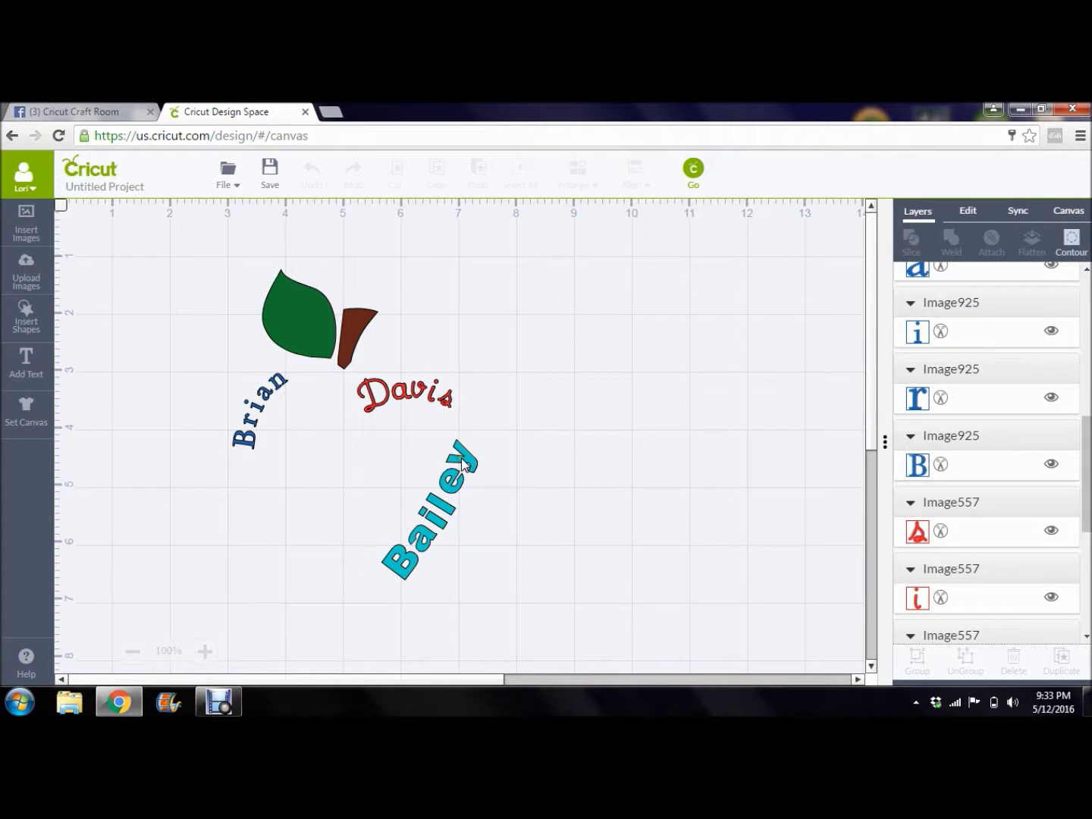
left_click(619, 273)
- In the Sync panel, move Brian's n, a, i, r and B onto Bailey's teal colour
left_click(1017, 211)
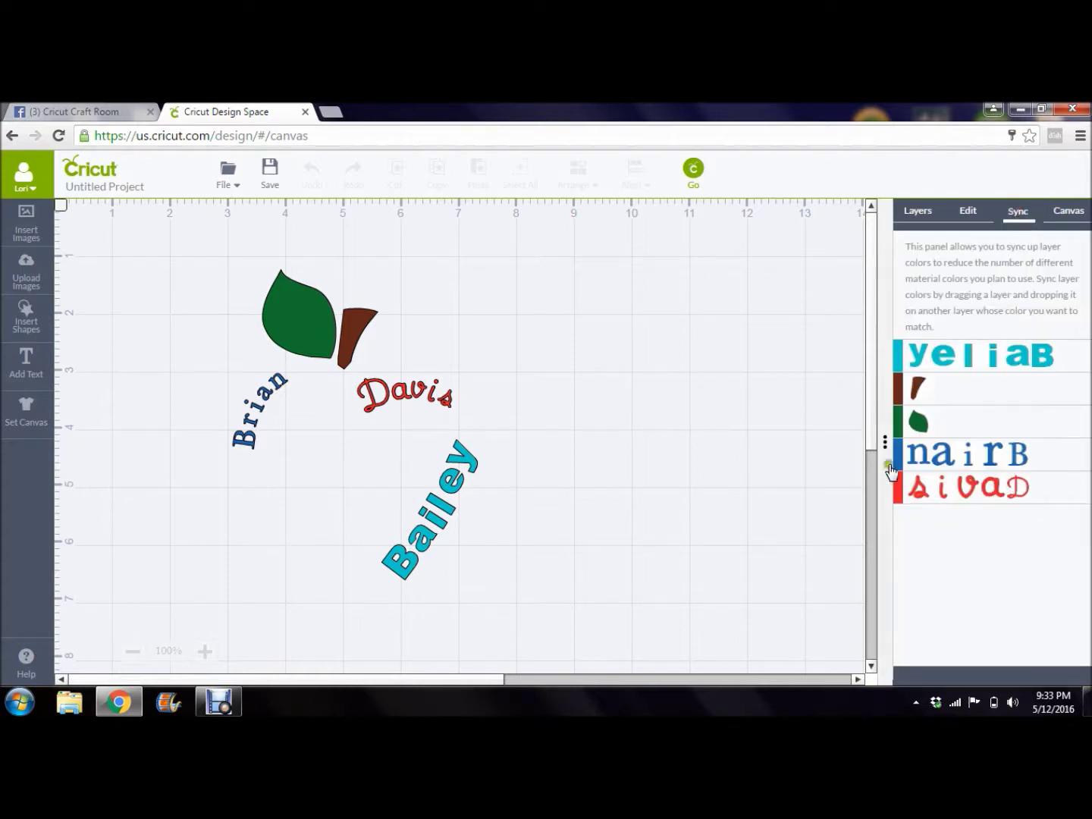
left_click_drag(909, 455, 954, 364)
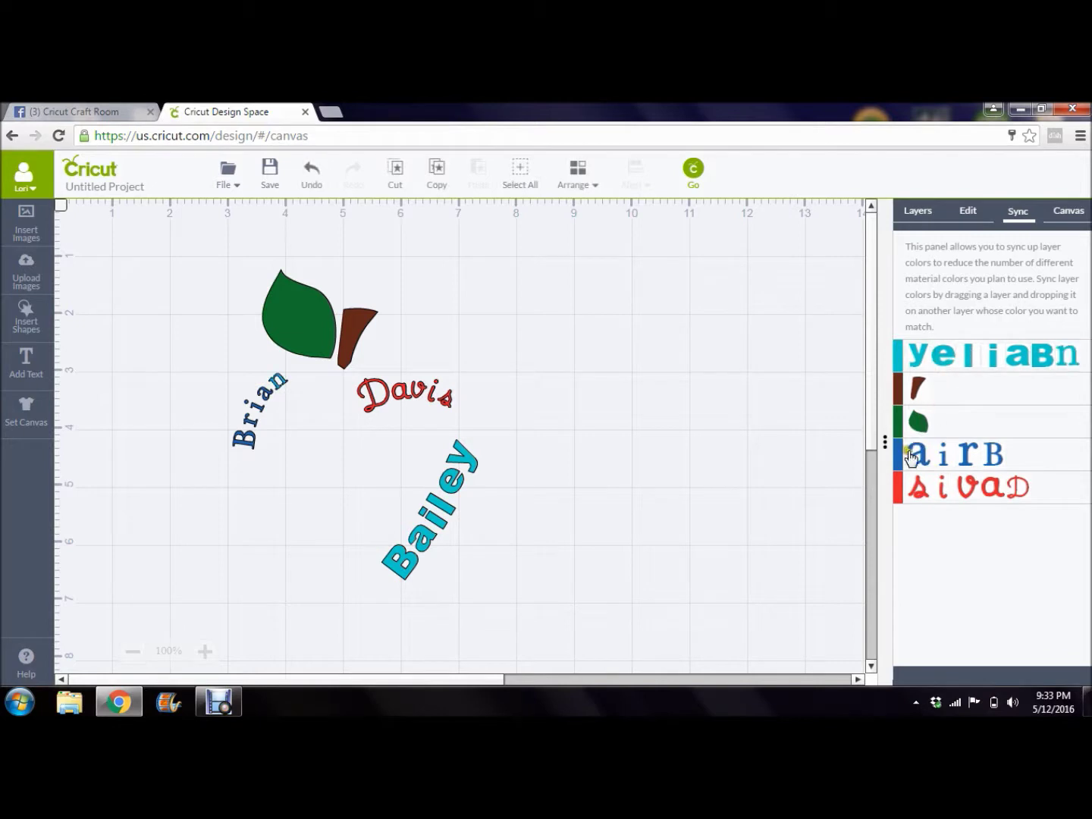
left_click_drag(915, 454, 957, 351)
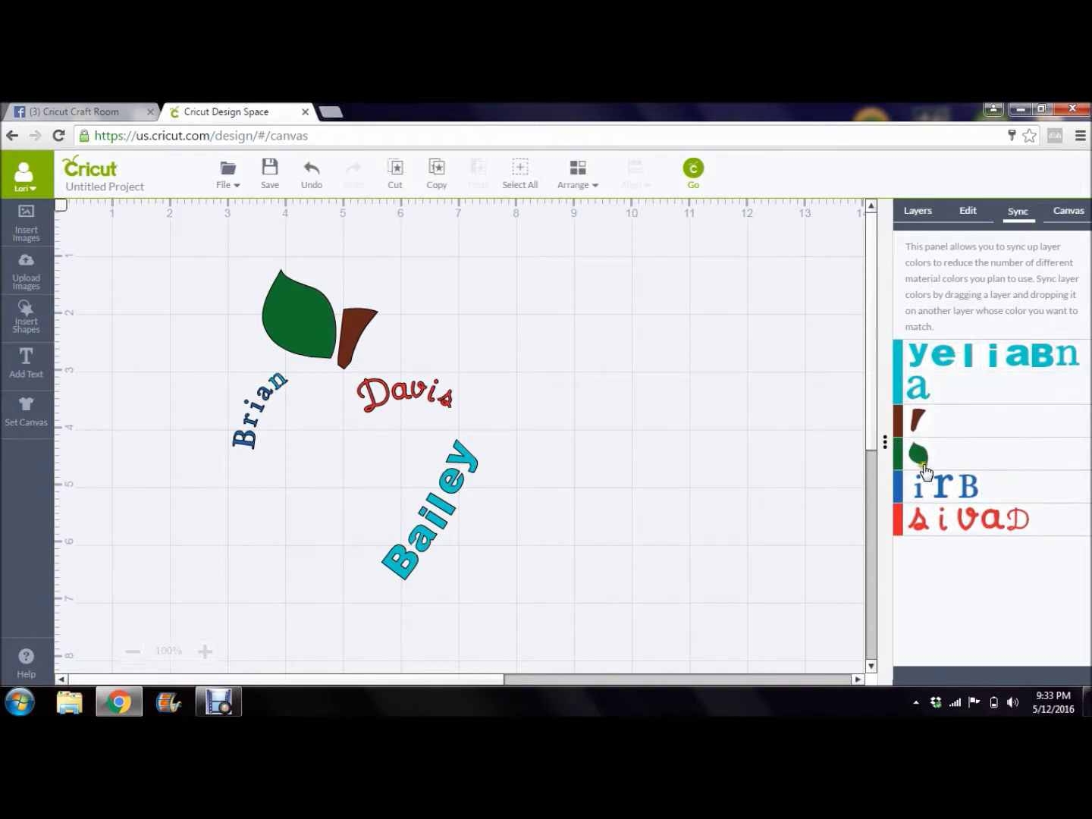
left_click_drag(912, 486, 952, 362)
left_click_drag(919, 486, 952, 386)
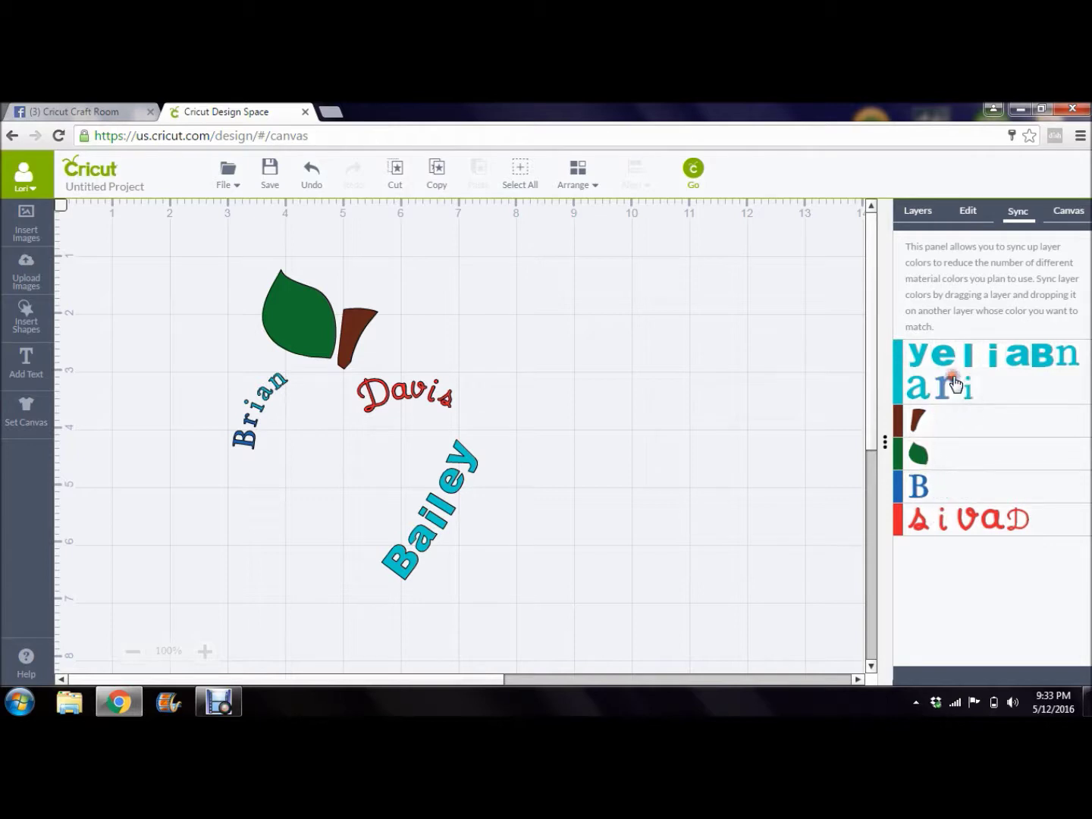
left_click_drag(918, 488, 993, 391)
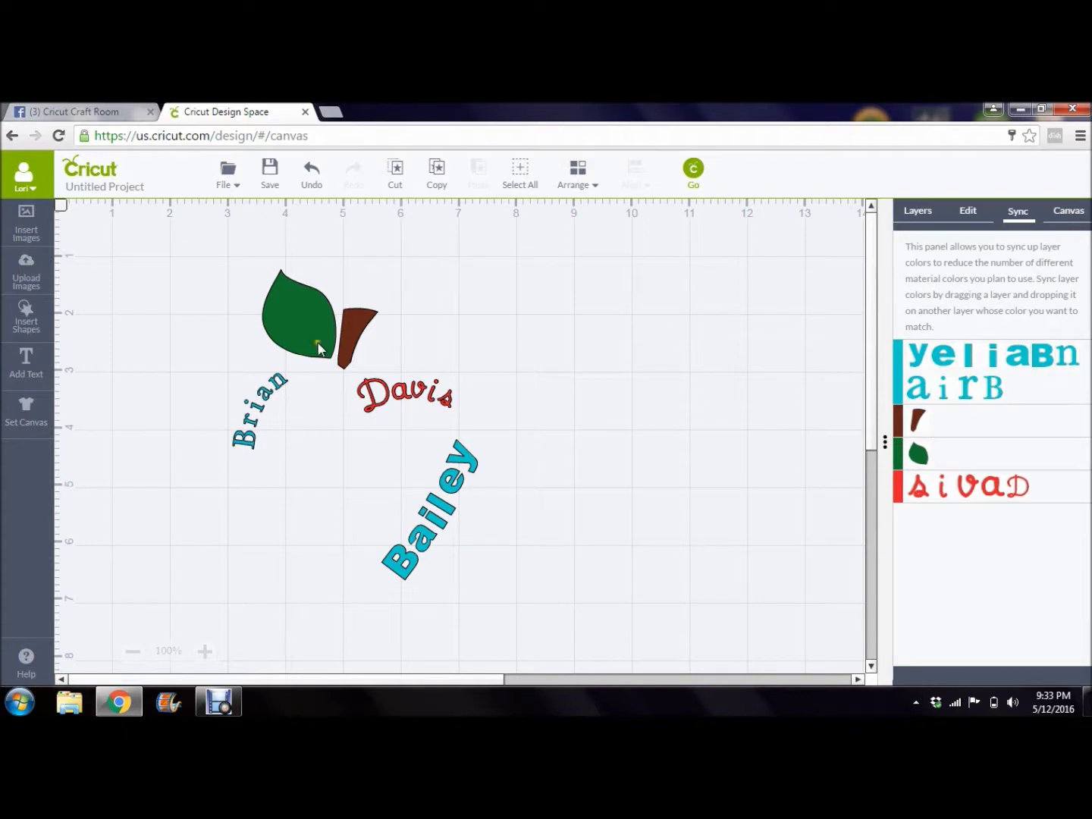
- Check the recoloured Brian on the canvas and go back to the Layers list
left_click(267, 364)
left_click_drag(268, 363, 303, 470)
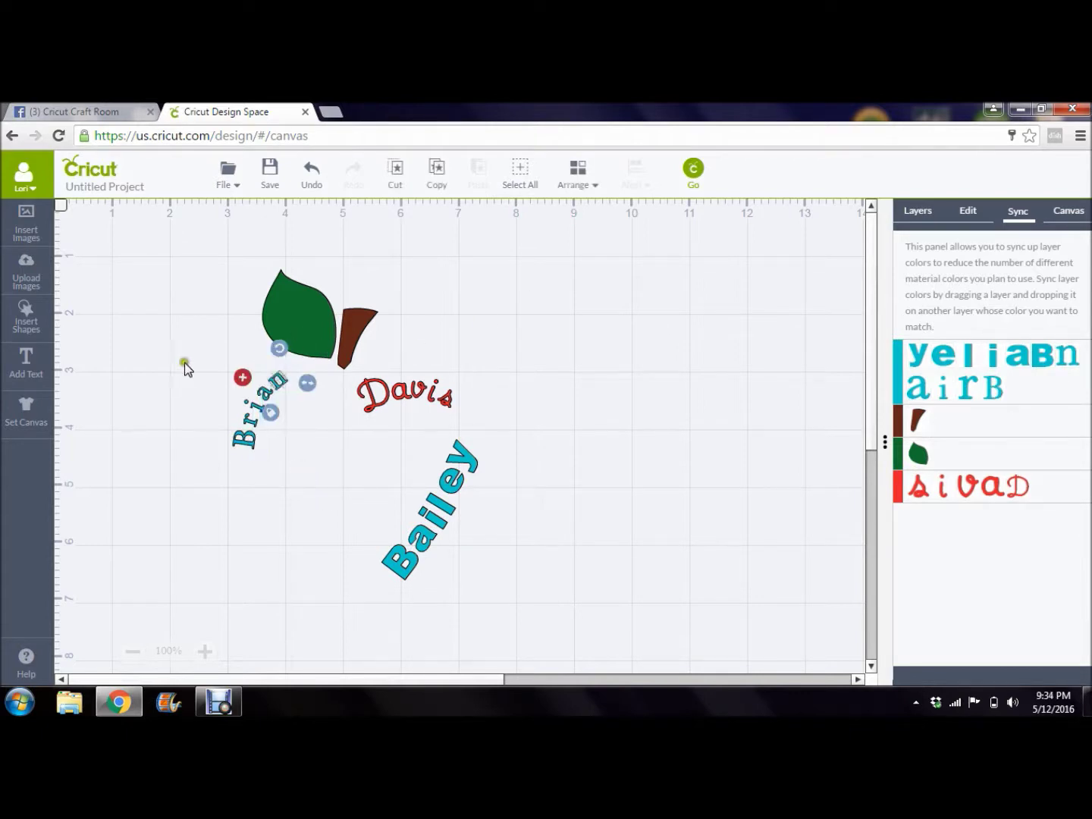
left_click(282, 486)
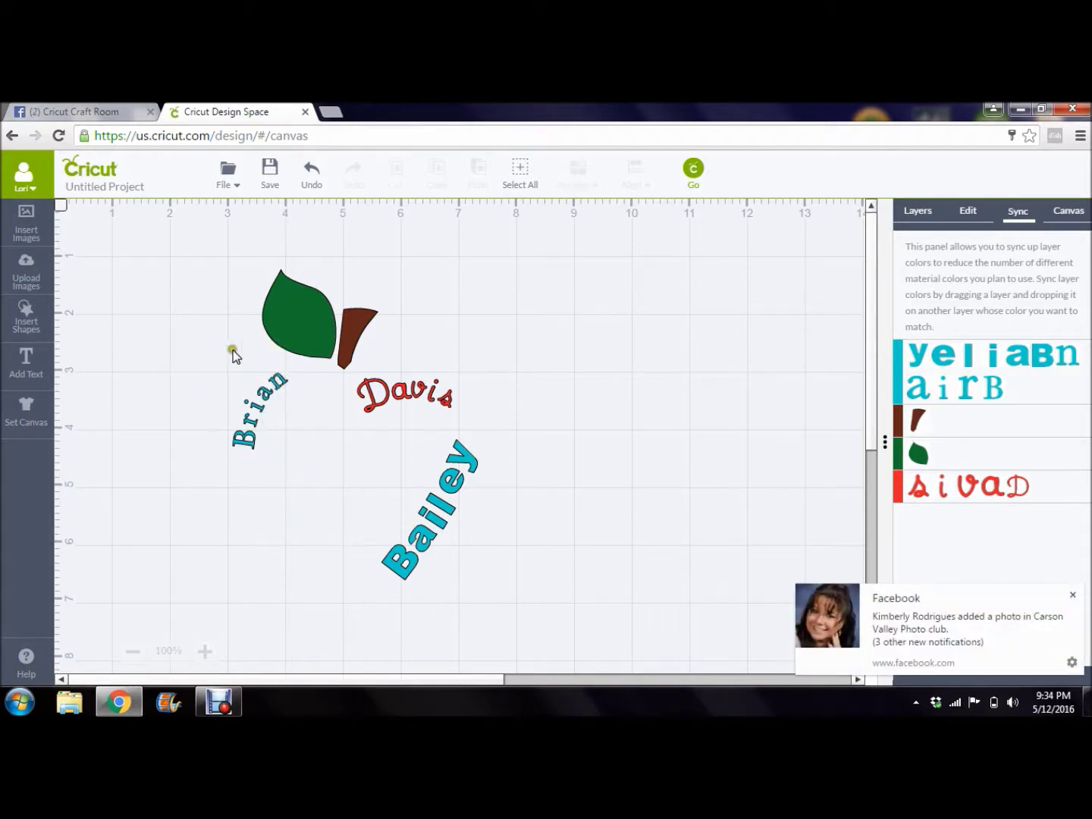
left_click(1073, 595)
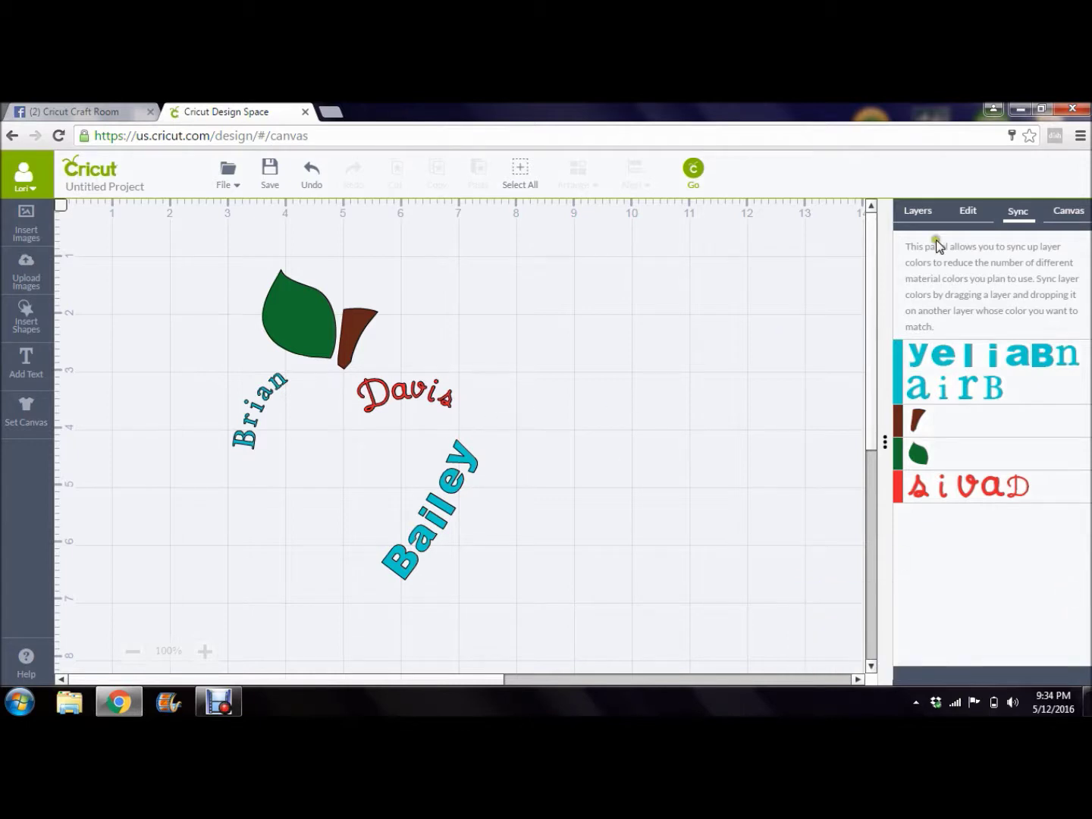
left_click(918, 210)
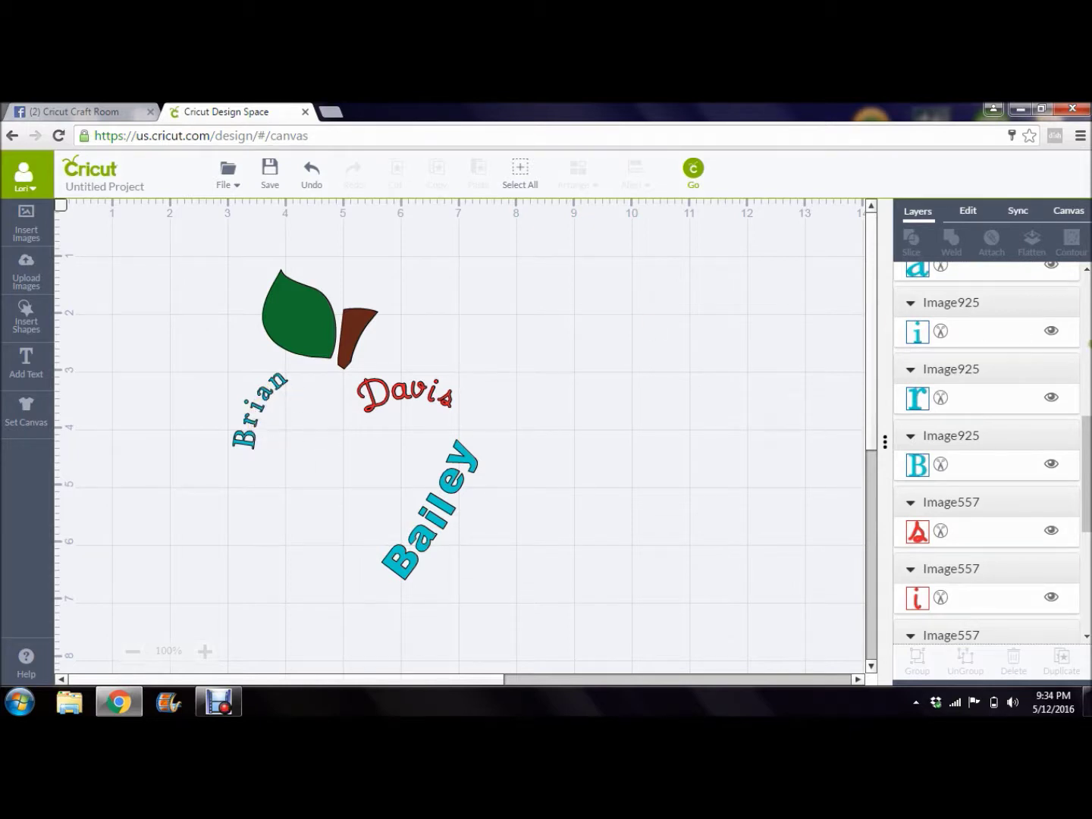
left_click_drag(1088, 436, 1088, 279)
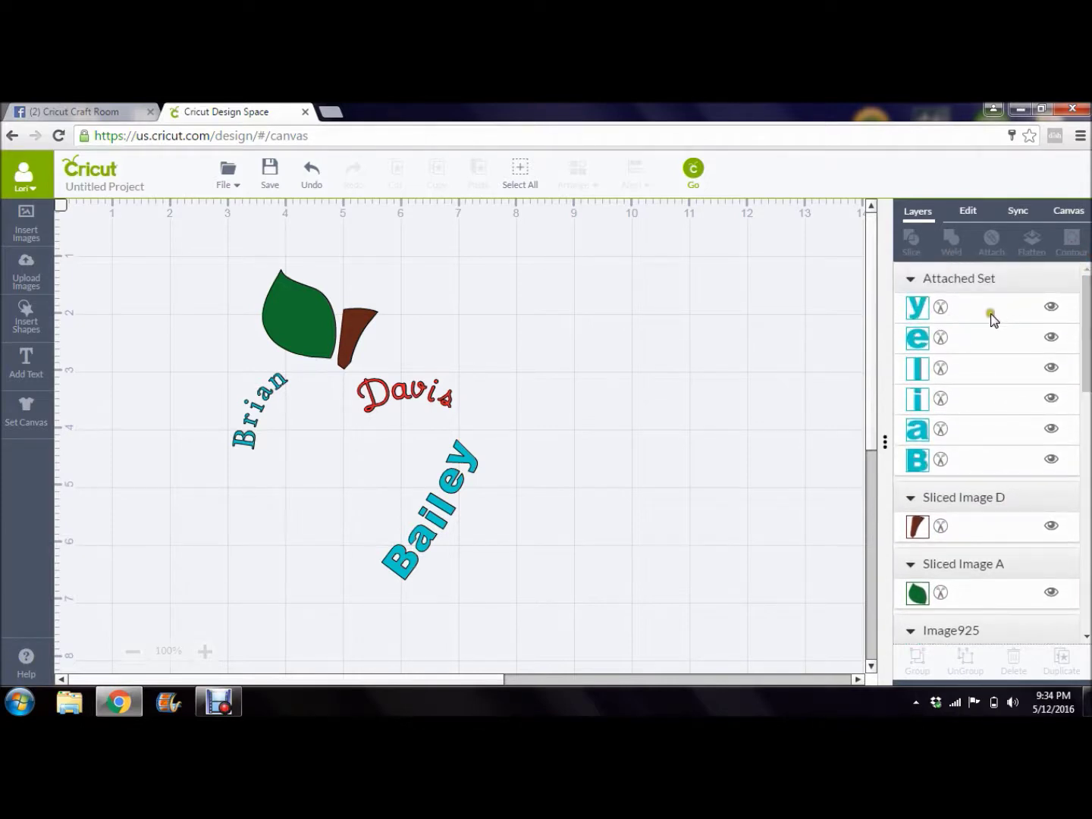
left_click(987, 360)
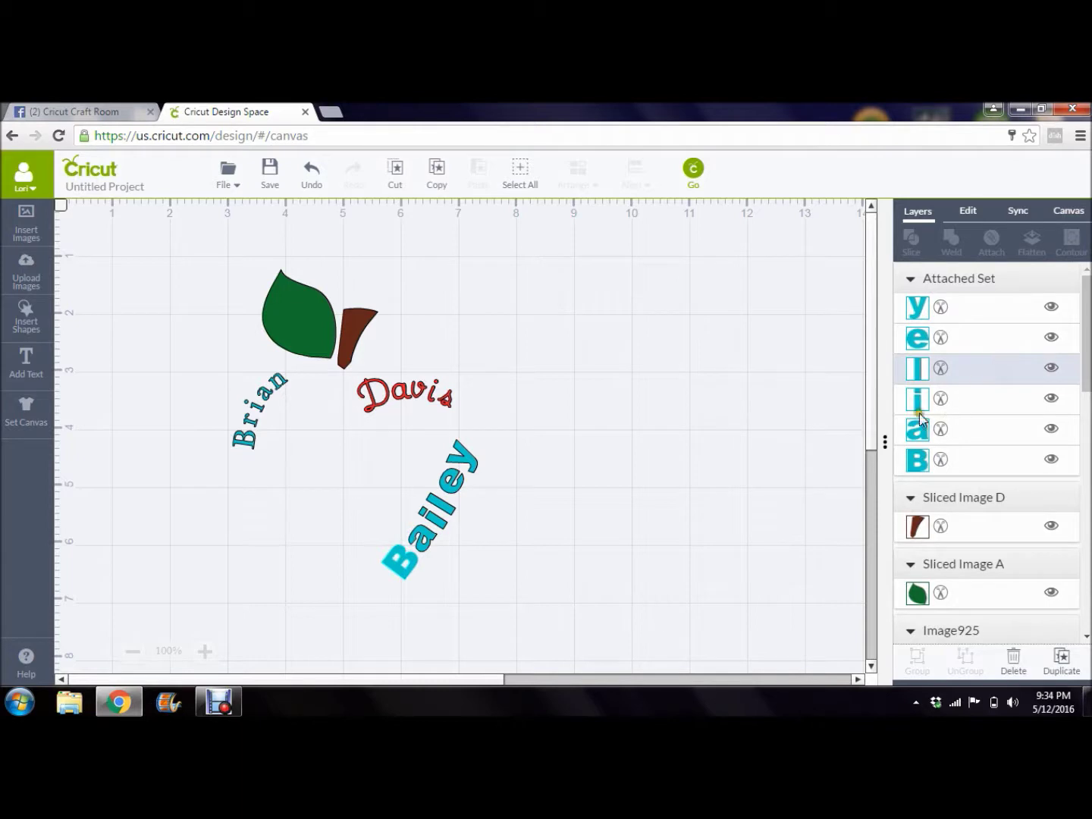
left_click(421, 542)
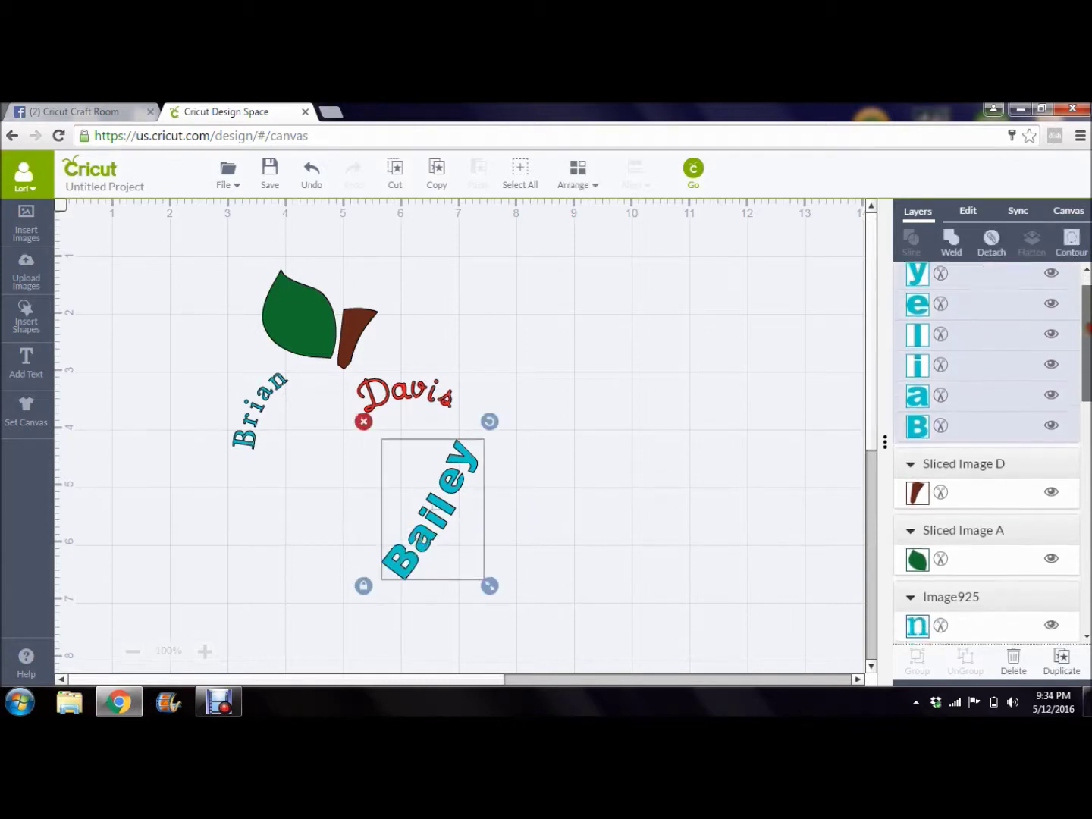
scroll(986, 454, "down", 5)
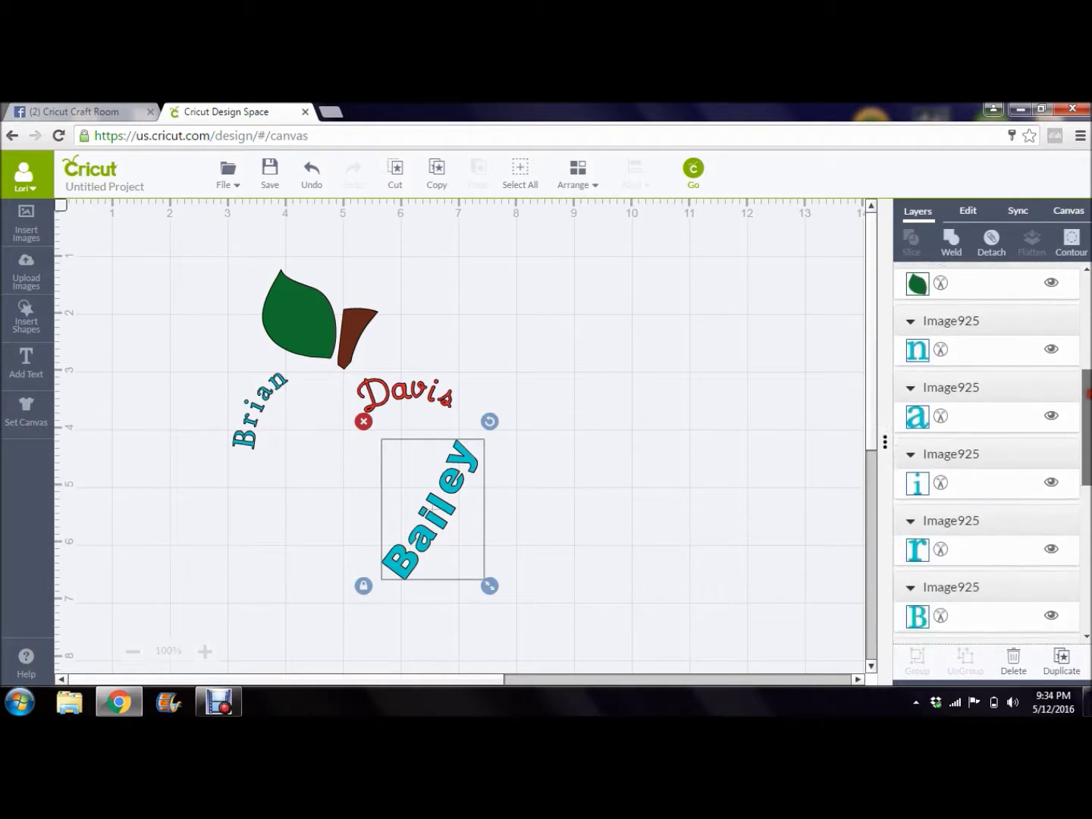
scroll(986, 455, "down", 1)
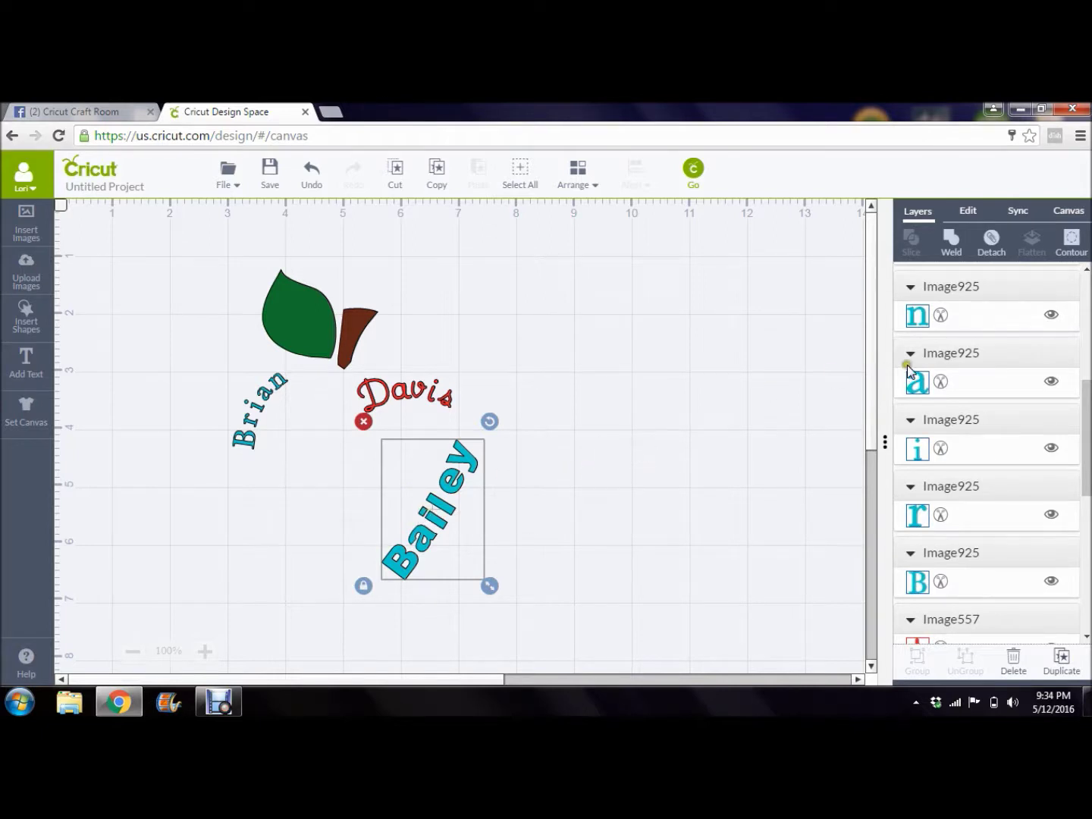
left_click(972, 317)
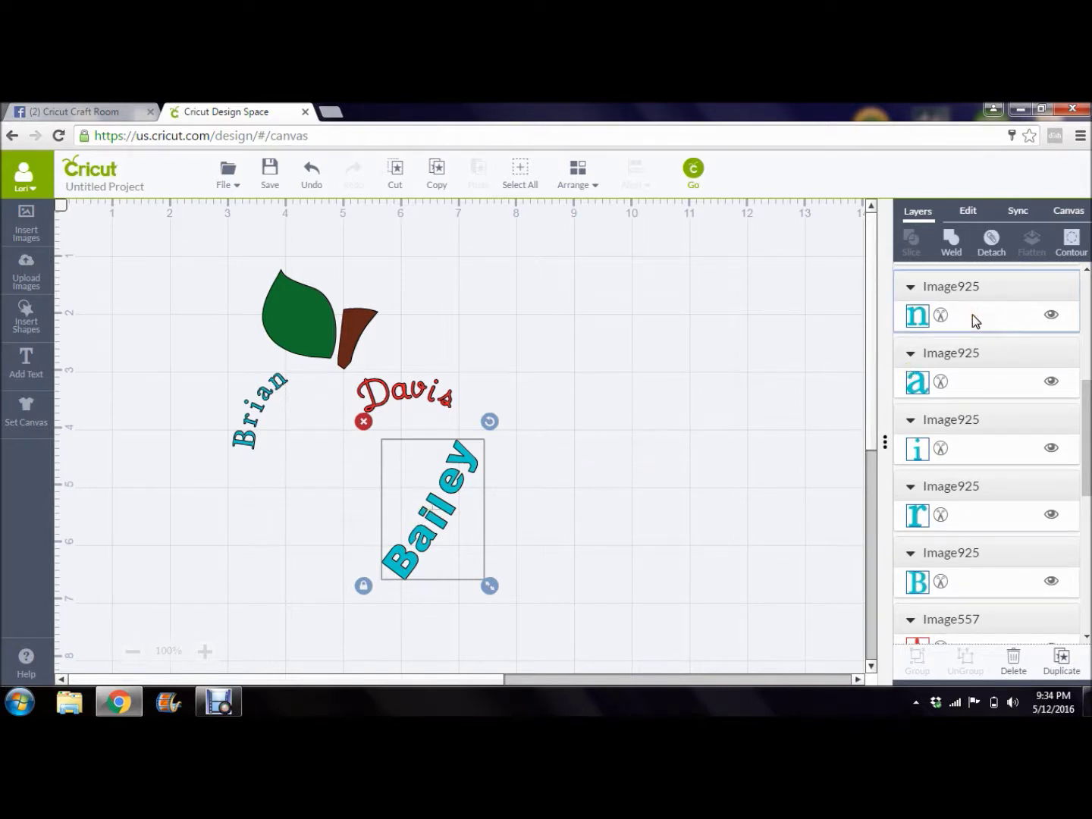
left_click(952, 378)
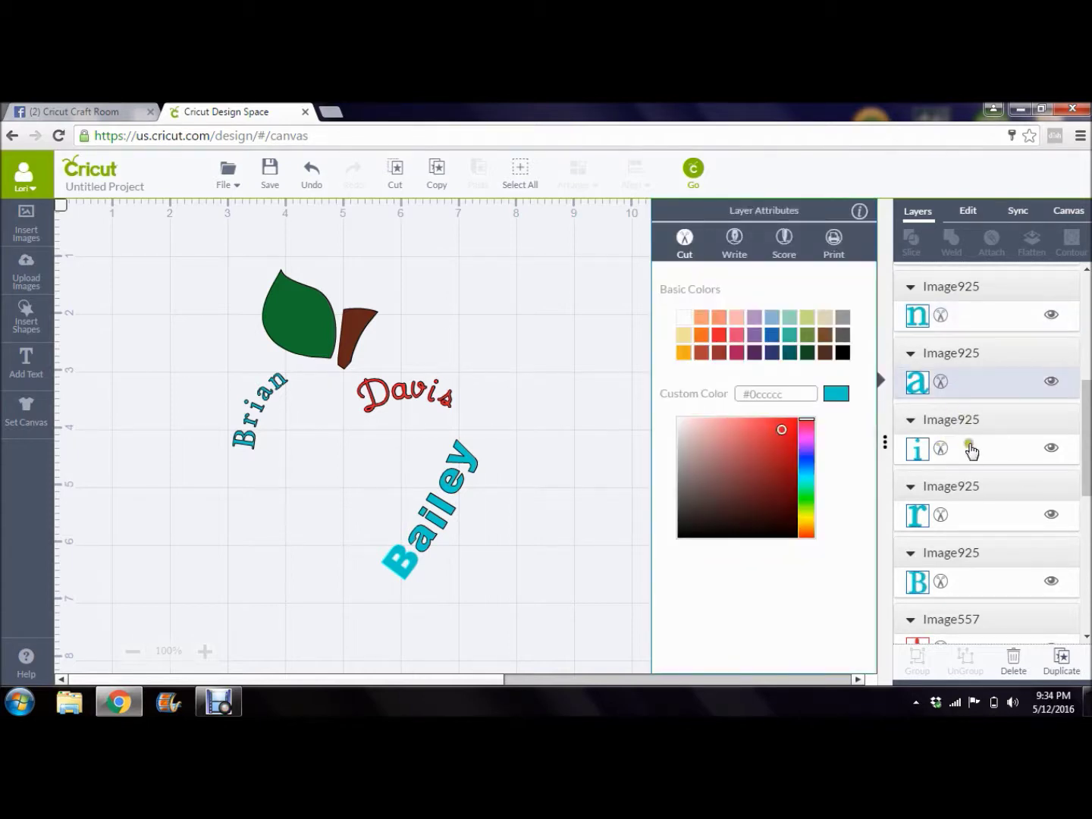
left_click(969, 448)
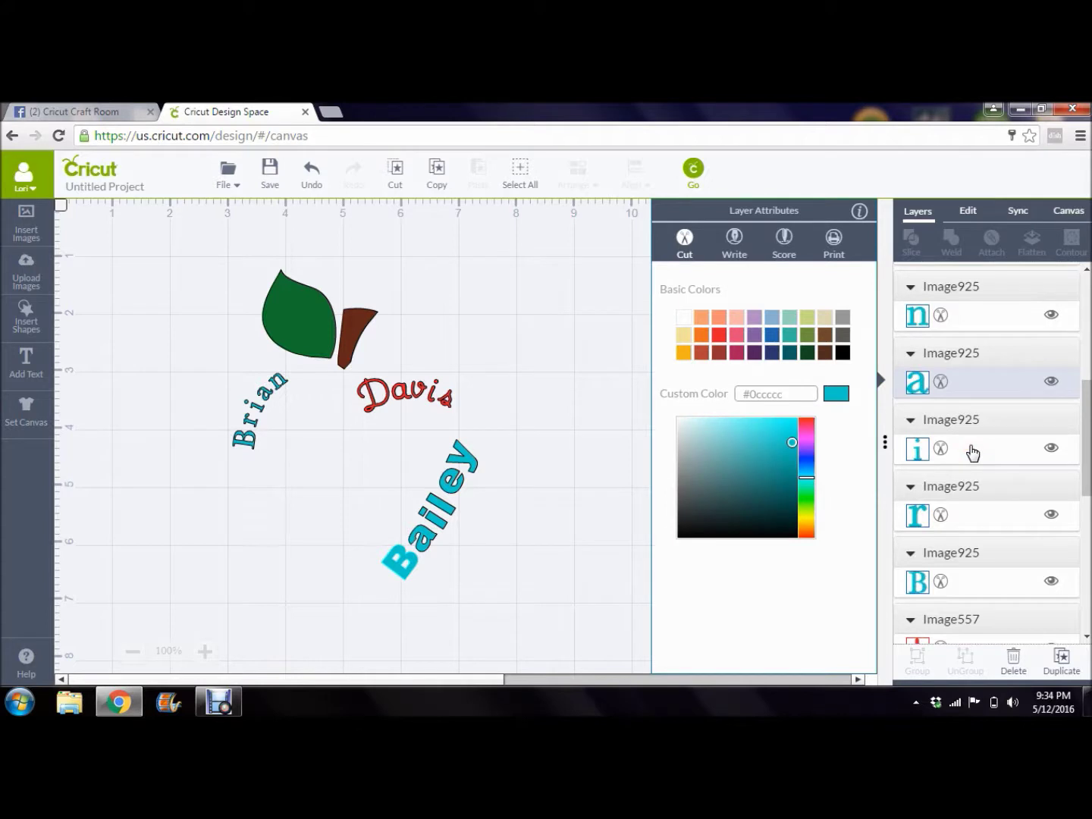
left_click(972, 448)
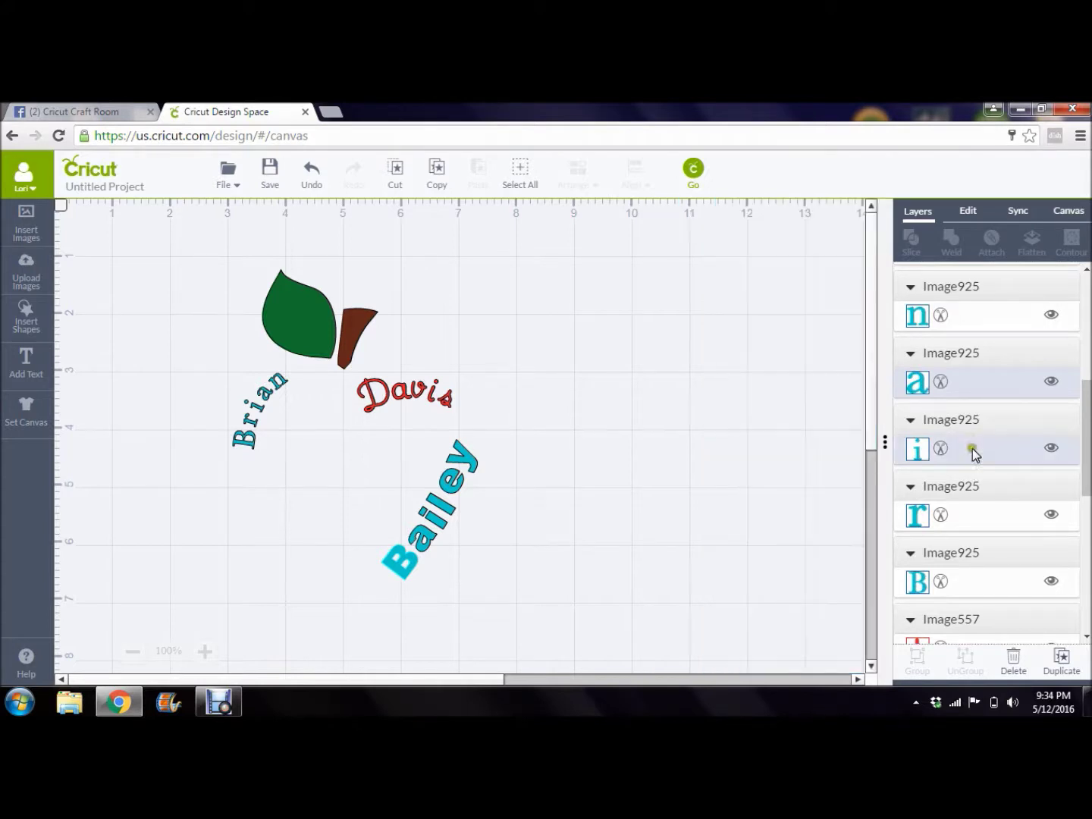
left_click(940, 515)
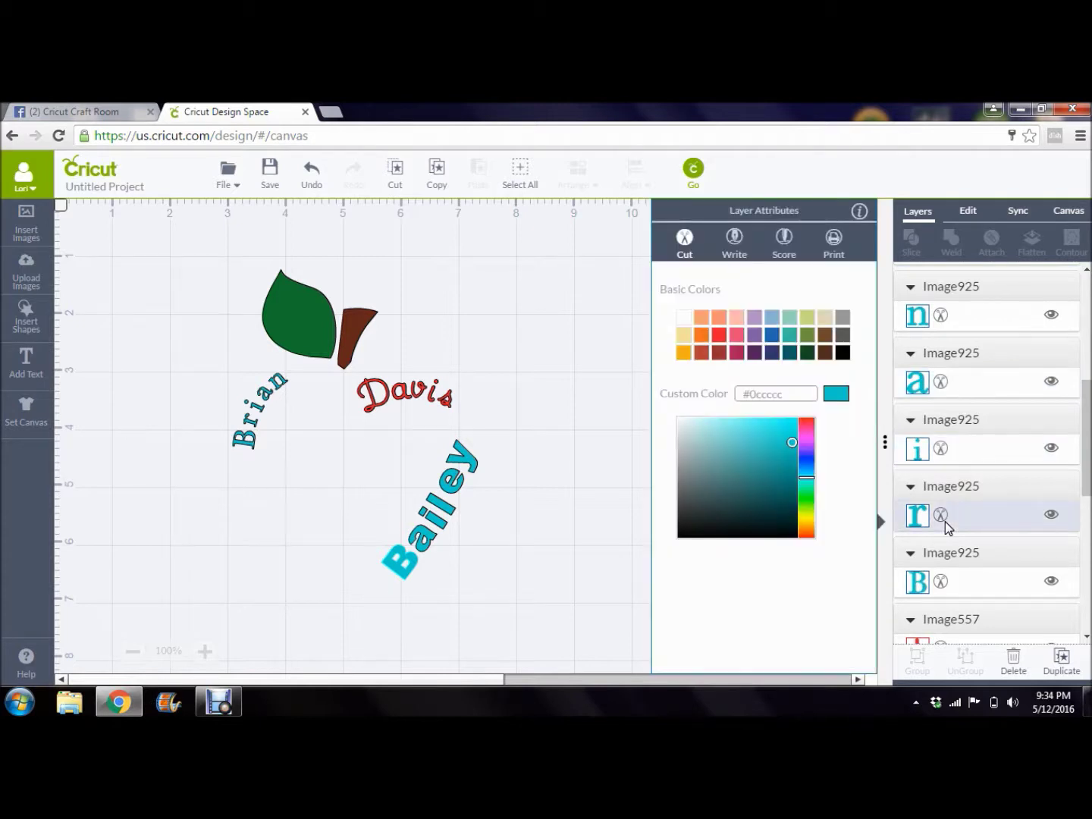
left_click(960, 581)
left_click(955, 589)
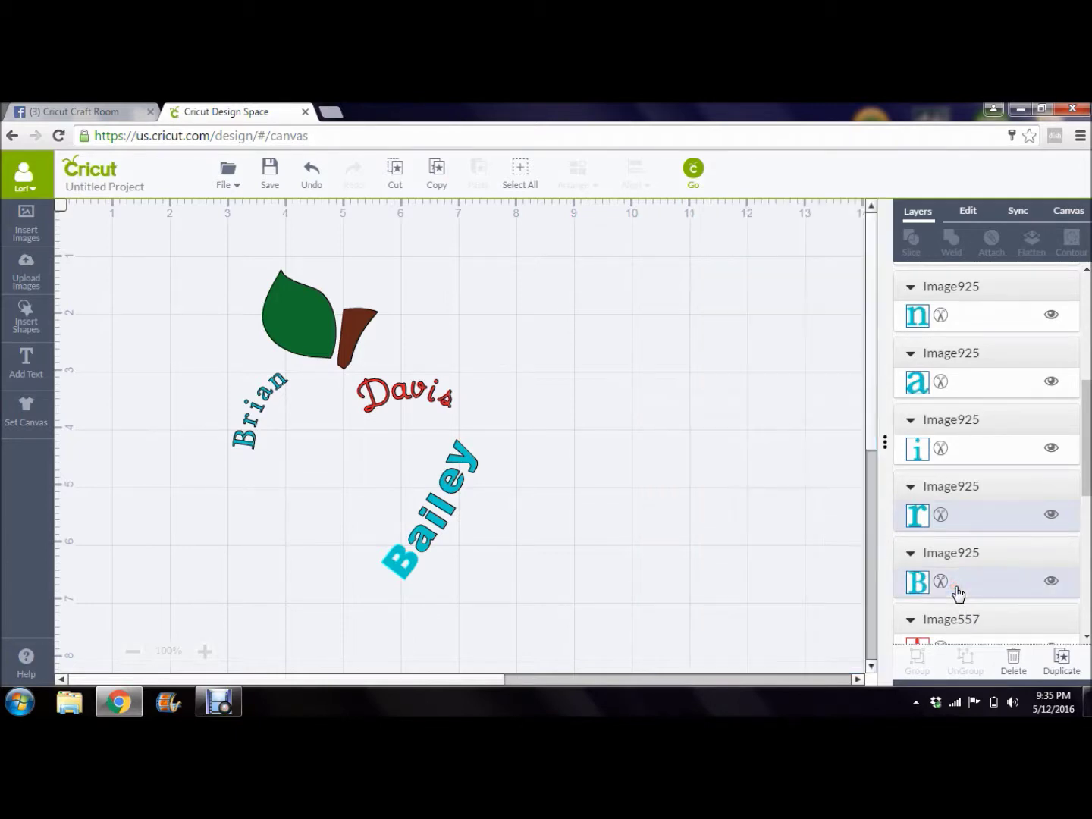
- Try selecting Brian's i, r, a and n letter layers together in the Layers panel
left_click(976, 446)
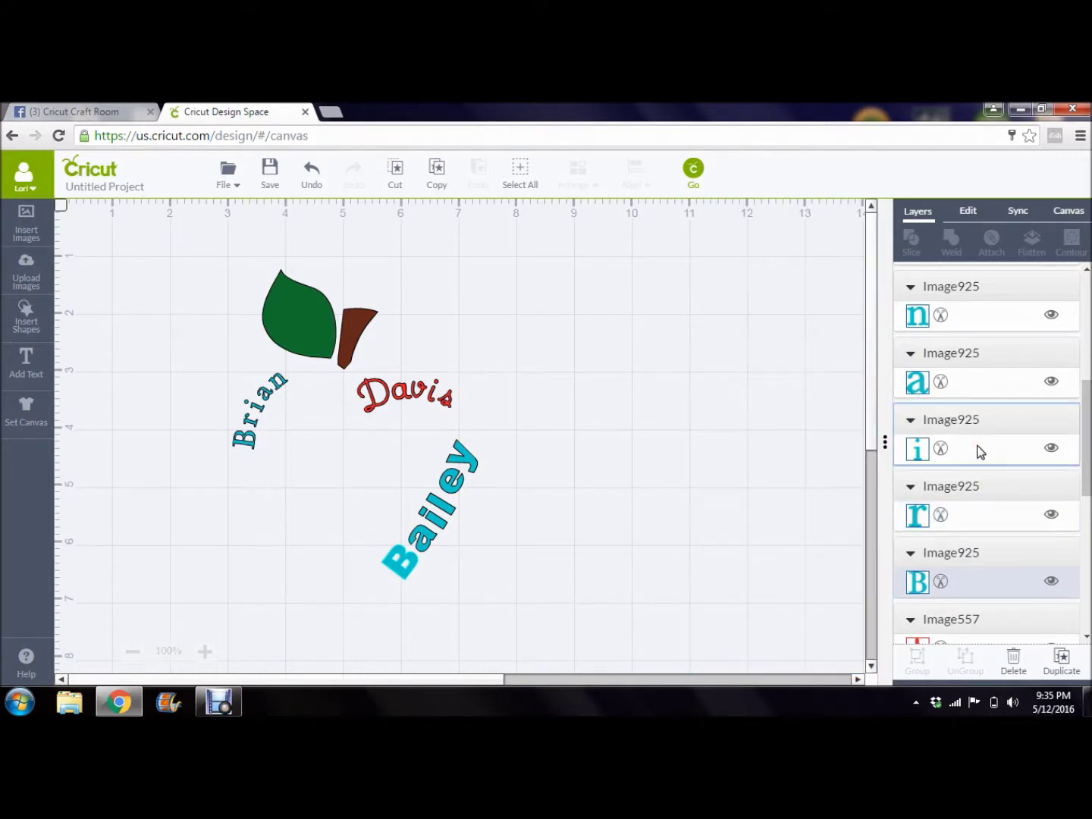
left_click(972, 497)
left_click(960, 521)
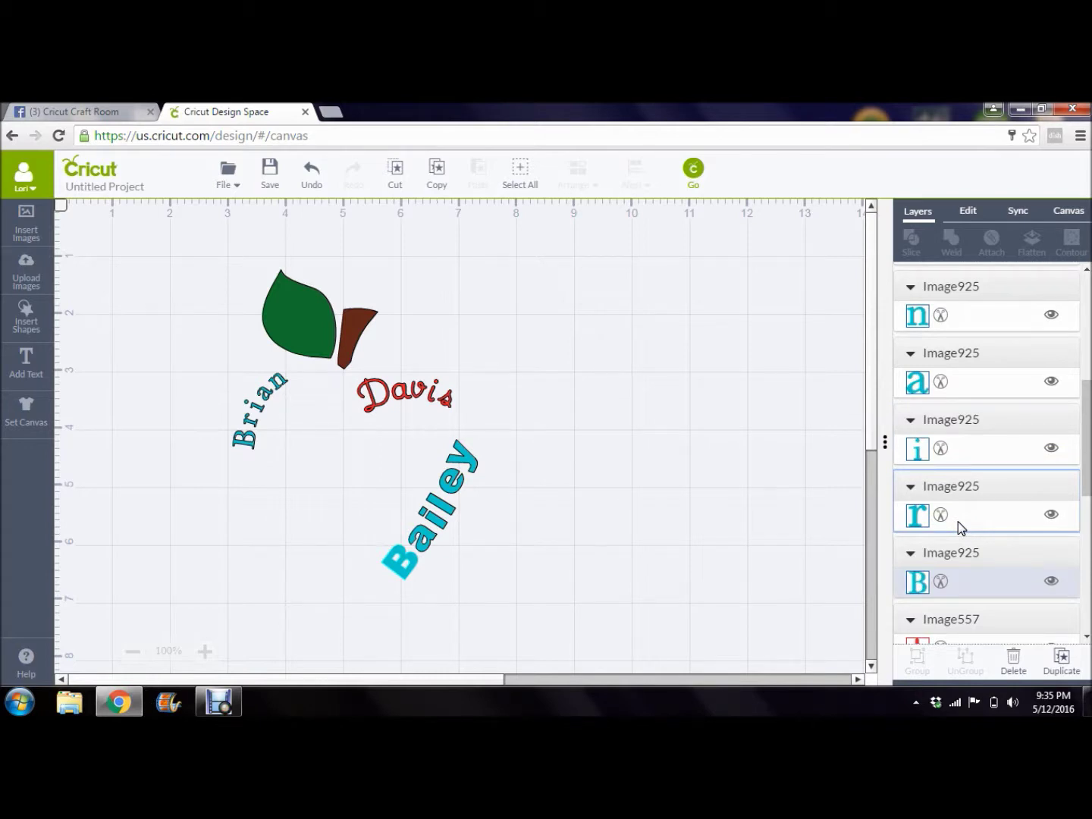
left_click(959, 513, "shift")
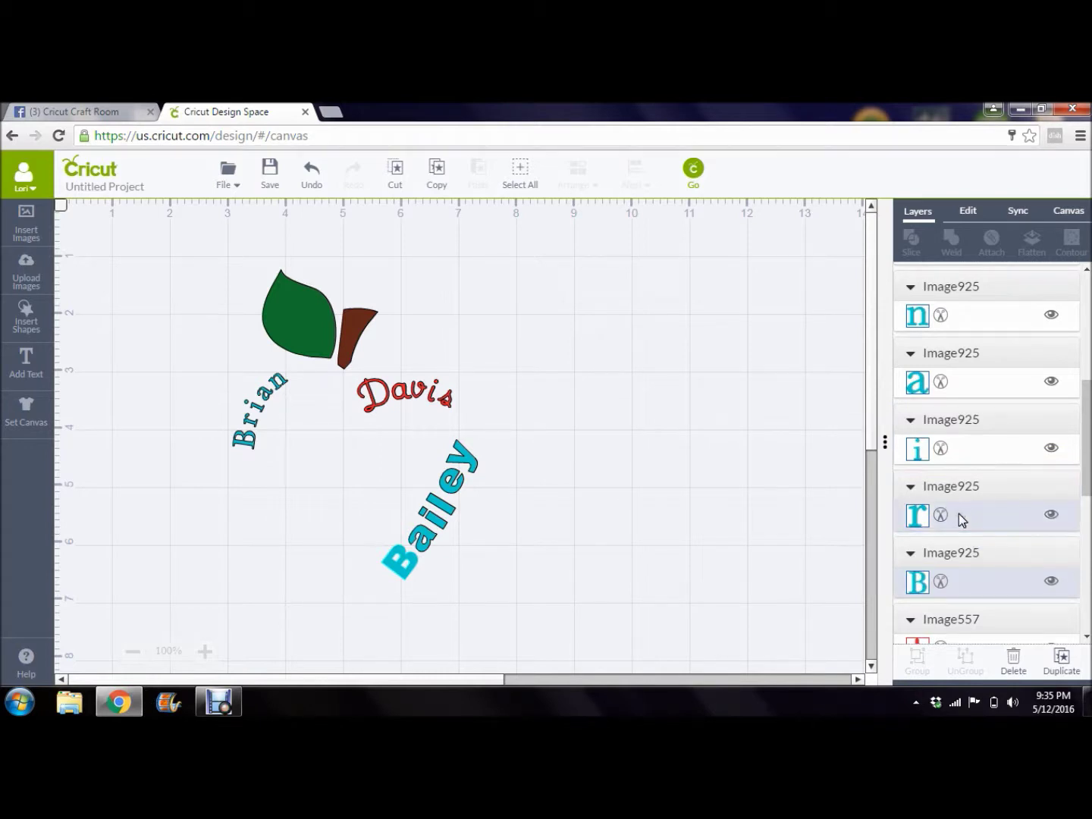
left_click(961, 442, "shift")
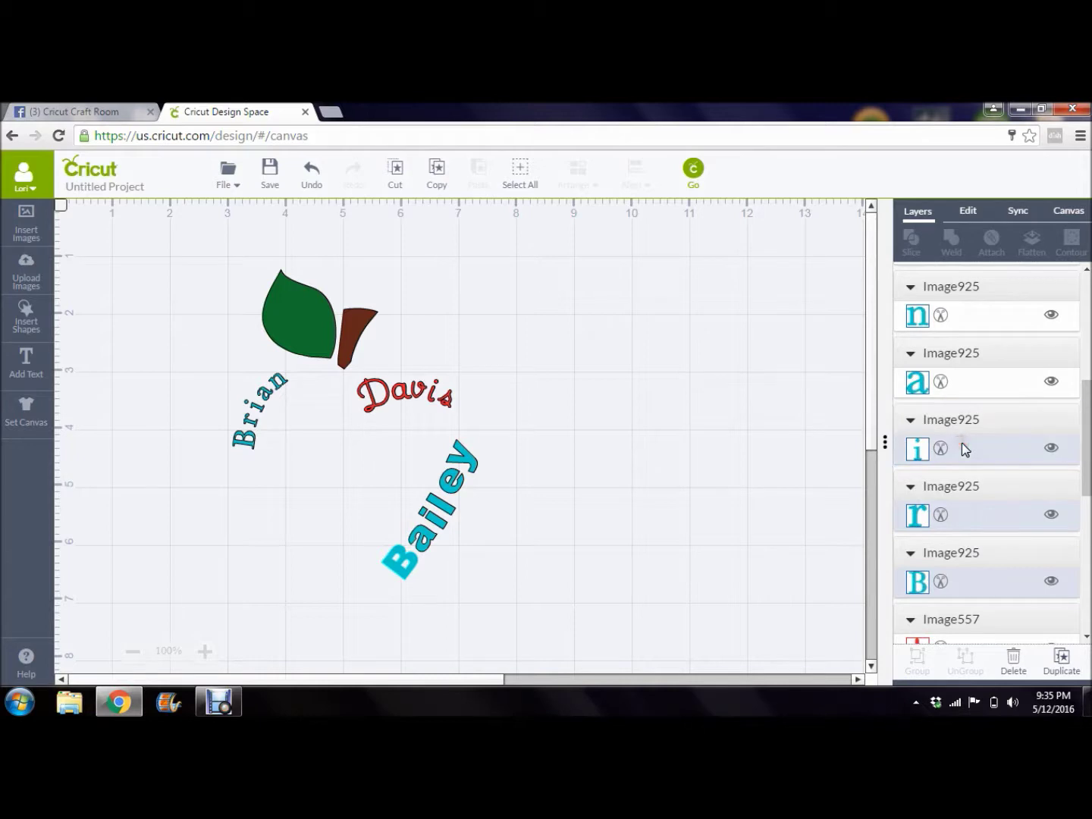
left_click(972, 364, "shift")
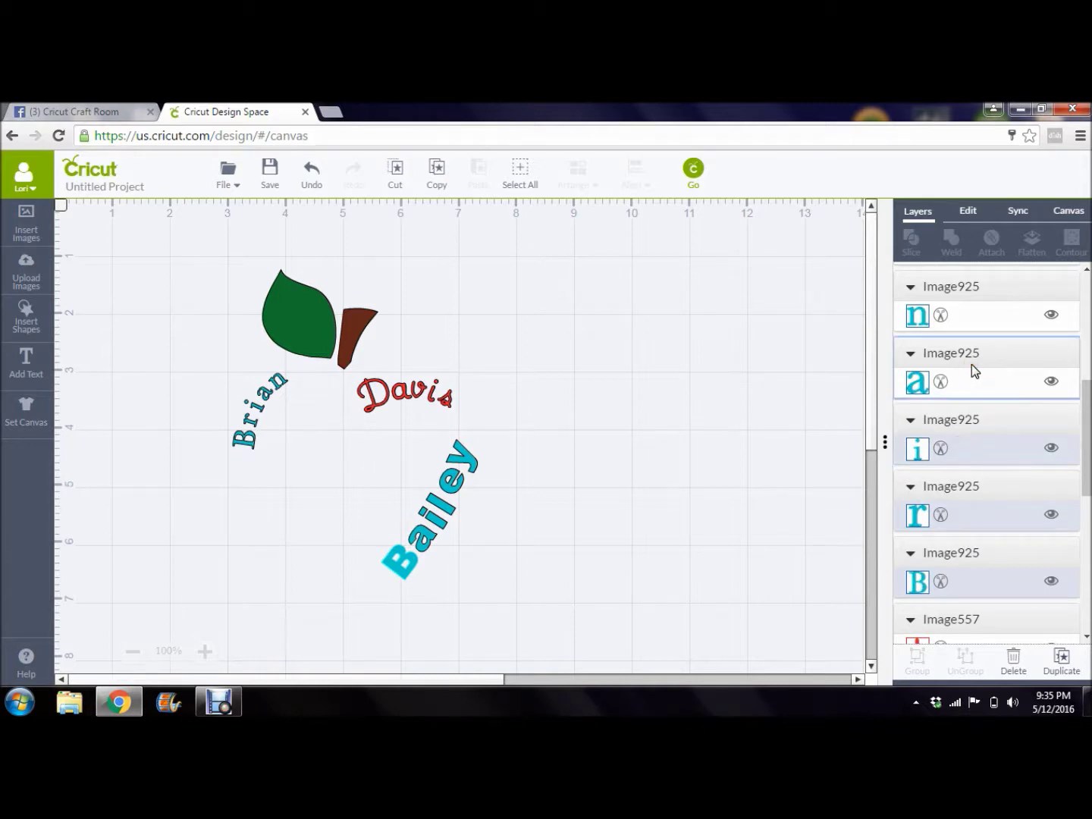
left_click(963, 385, "shift")
left_click(955, 379, "shift")
left_click(956, 383, "shift")
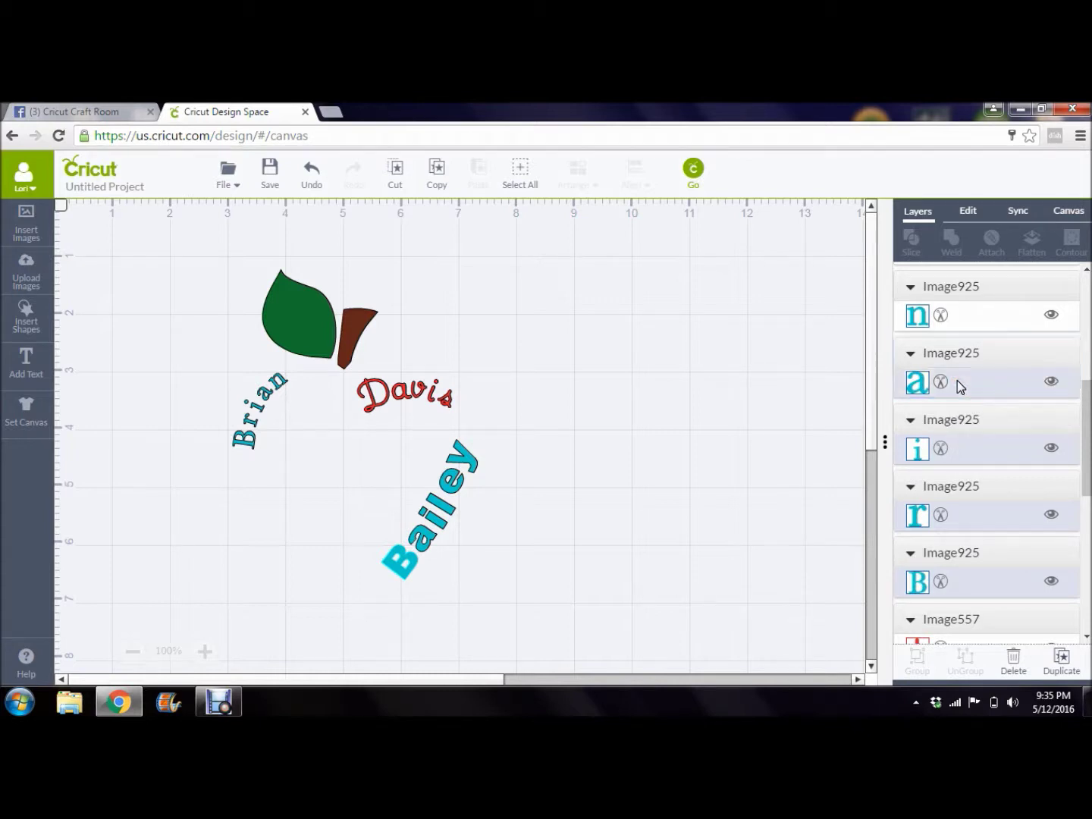
left_click(963, 313, "shift")
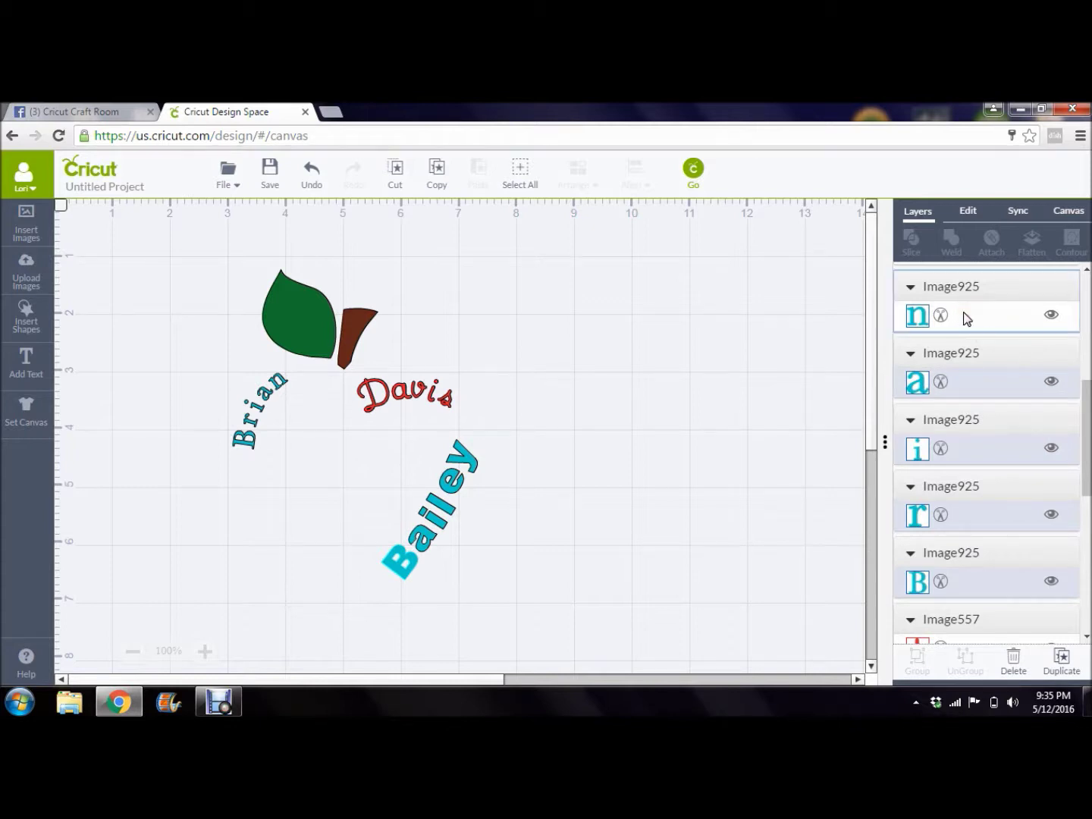
left_click(958, 317, "shift")
- Select Brian's n layer and add its a layer to the selection
left_click(955, 316)
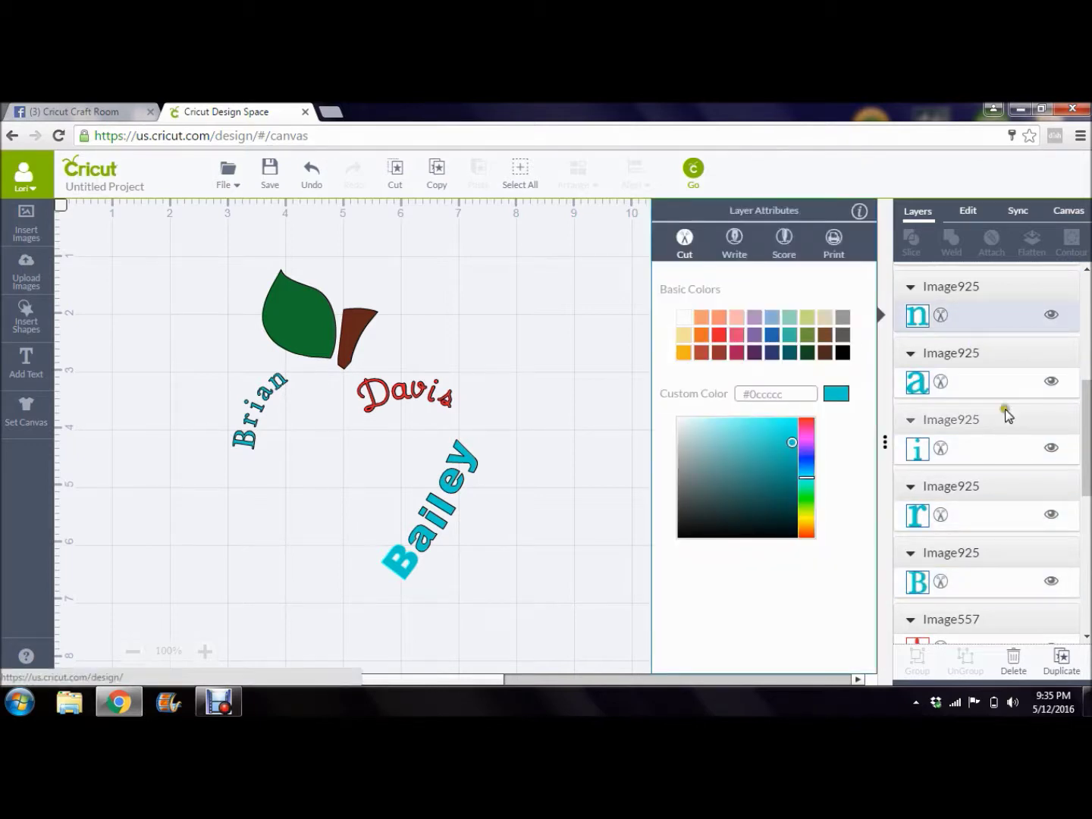
left_click(989, 378)
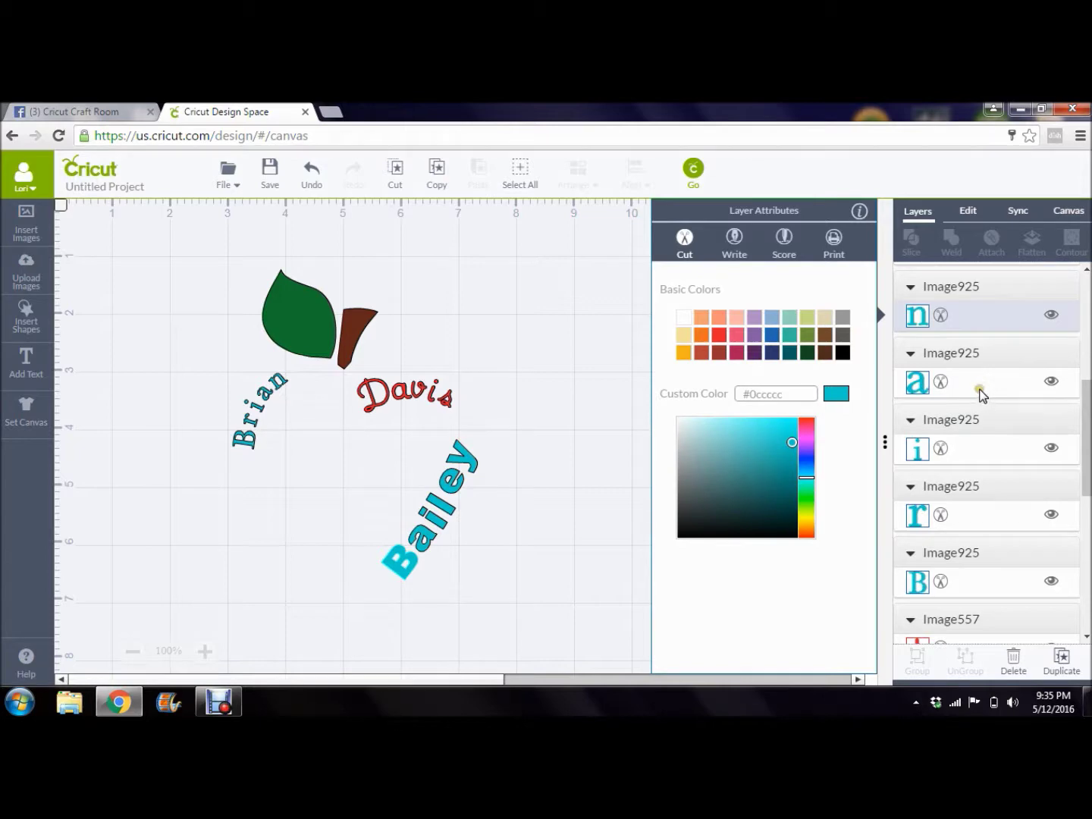
left_click(977, 396)
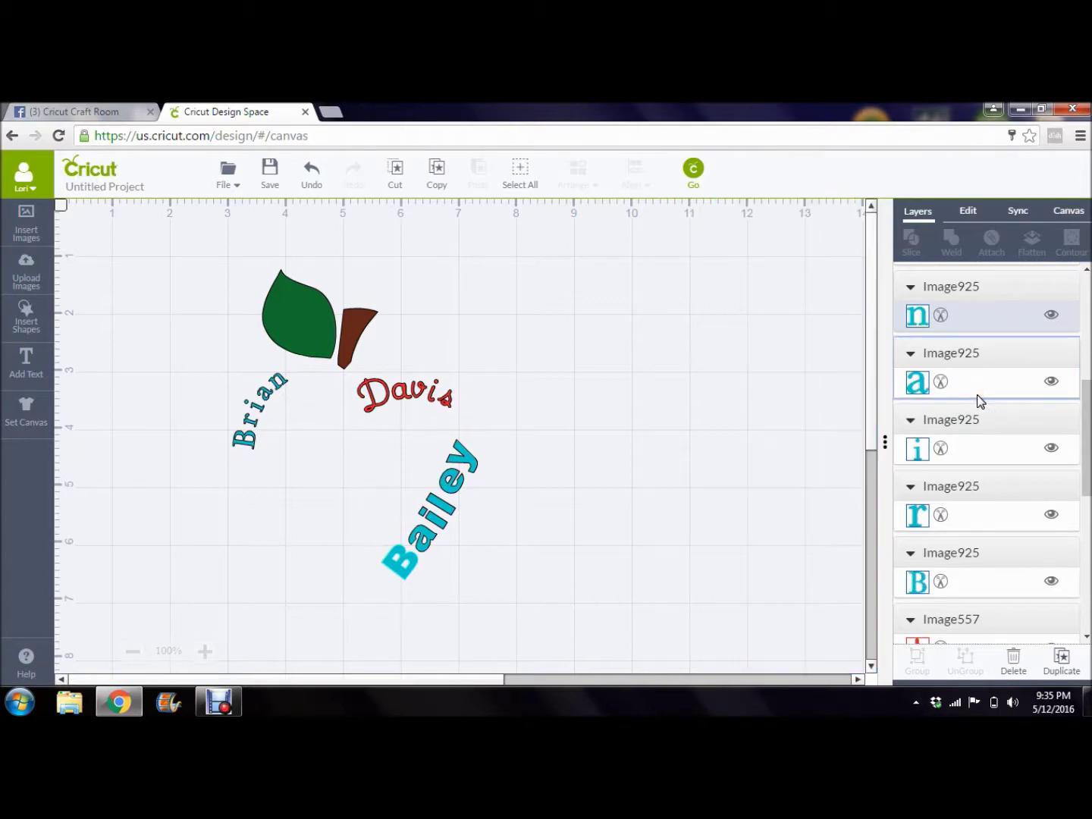
left_click(919, 384)
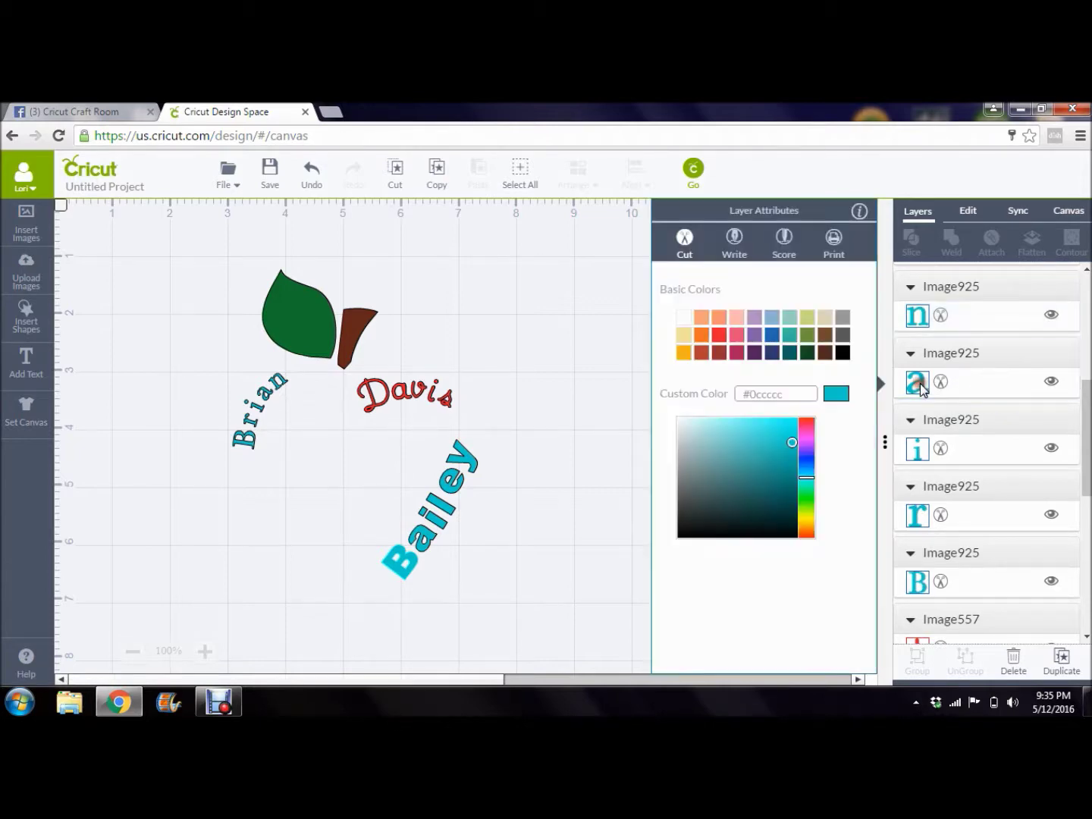
left_click(978, 385)
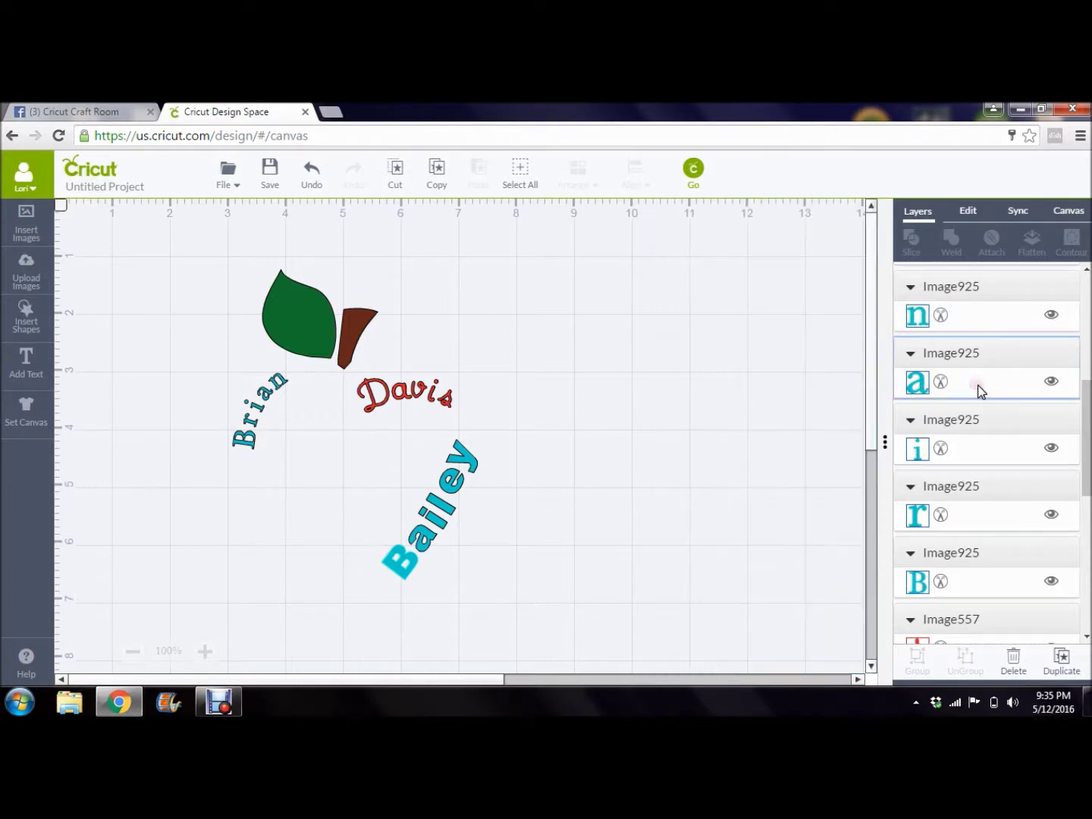
left_click(978, 311)
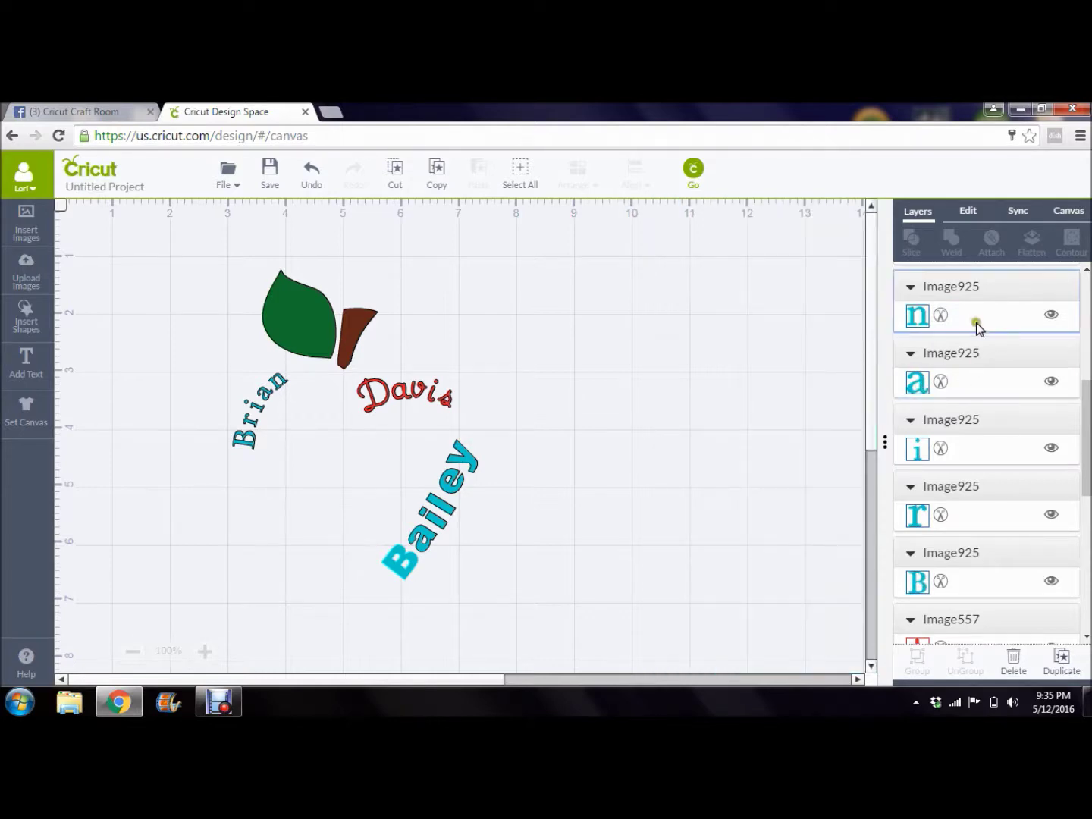
left_click(976, 322)
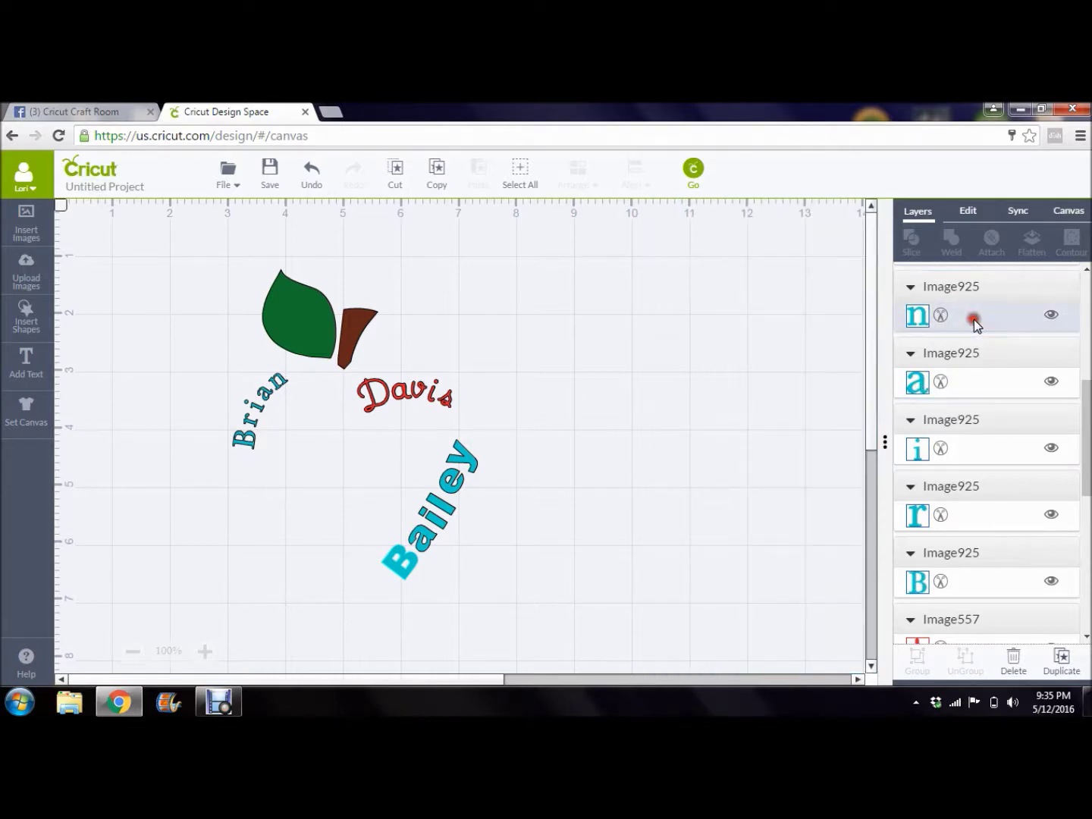
left_click(986, 387, "shift")
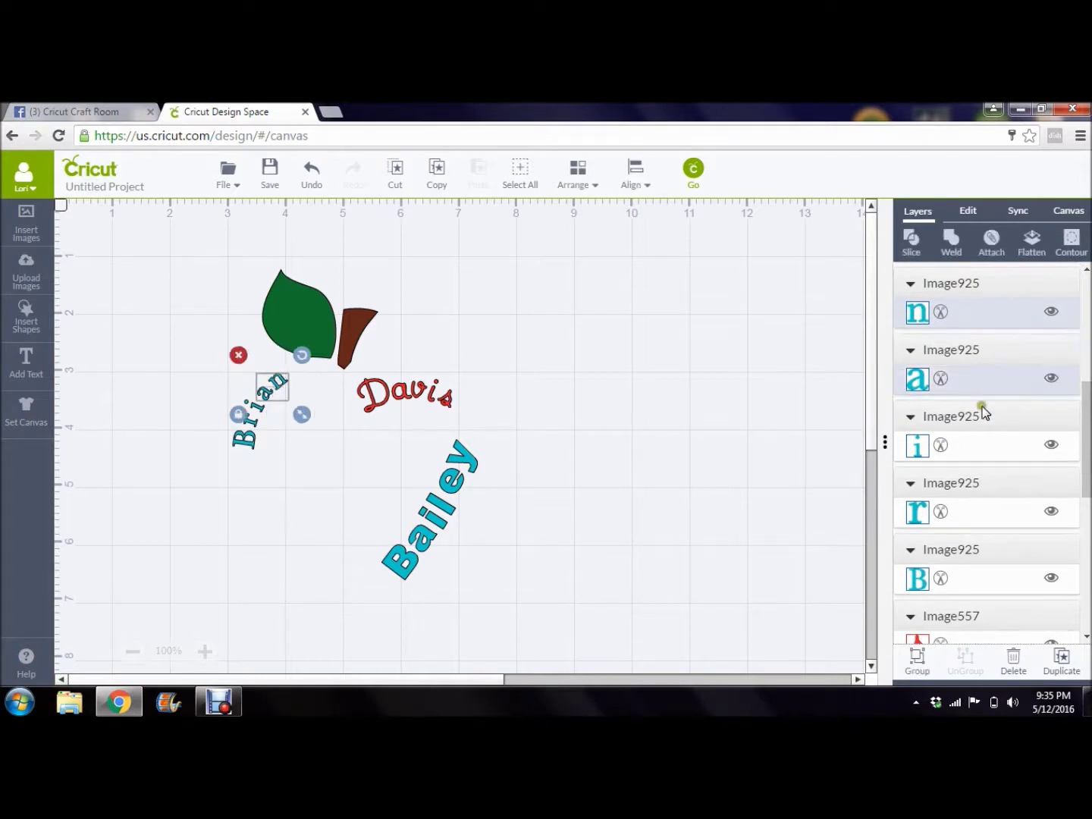
- Select Brian's i, r and B letters with the rest and attach them into one set
left_click(974, 451, "shift")
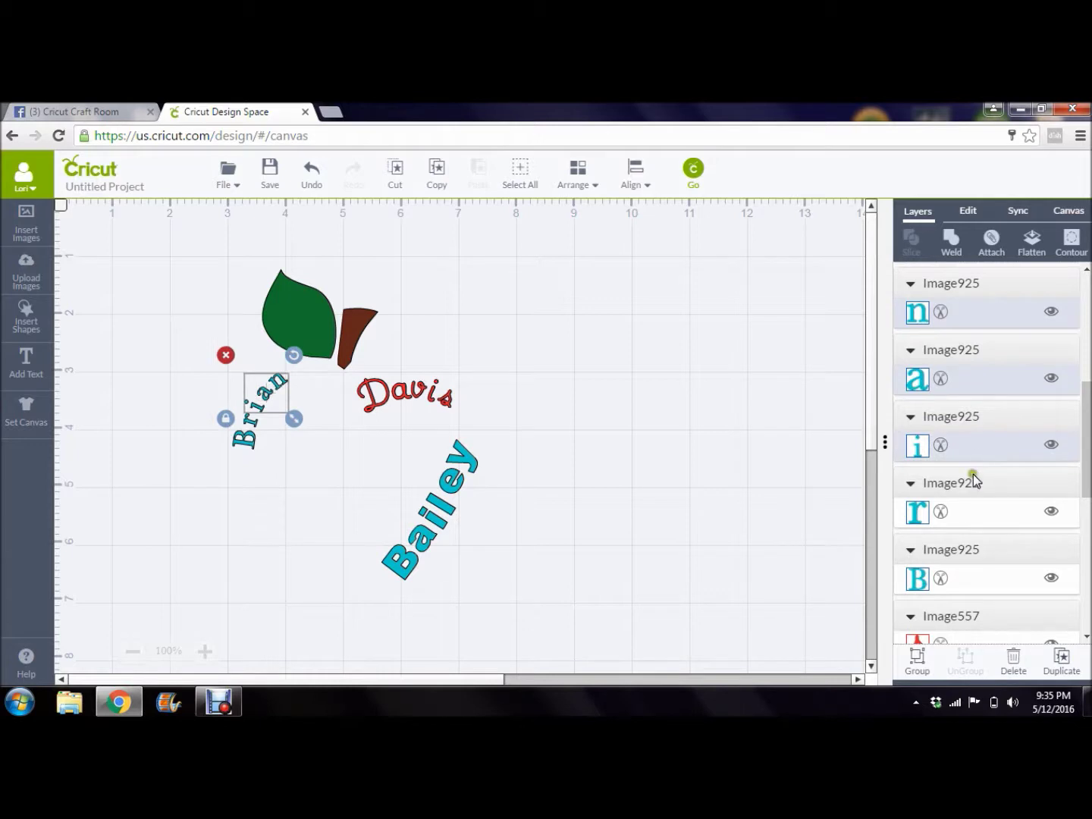
left_click(972, 511, "shift")
left_click(972, 583, "shift")
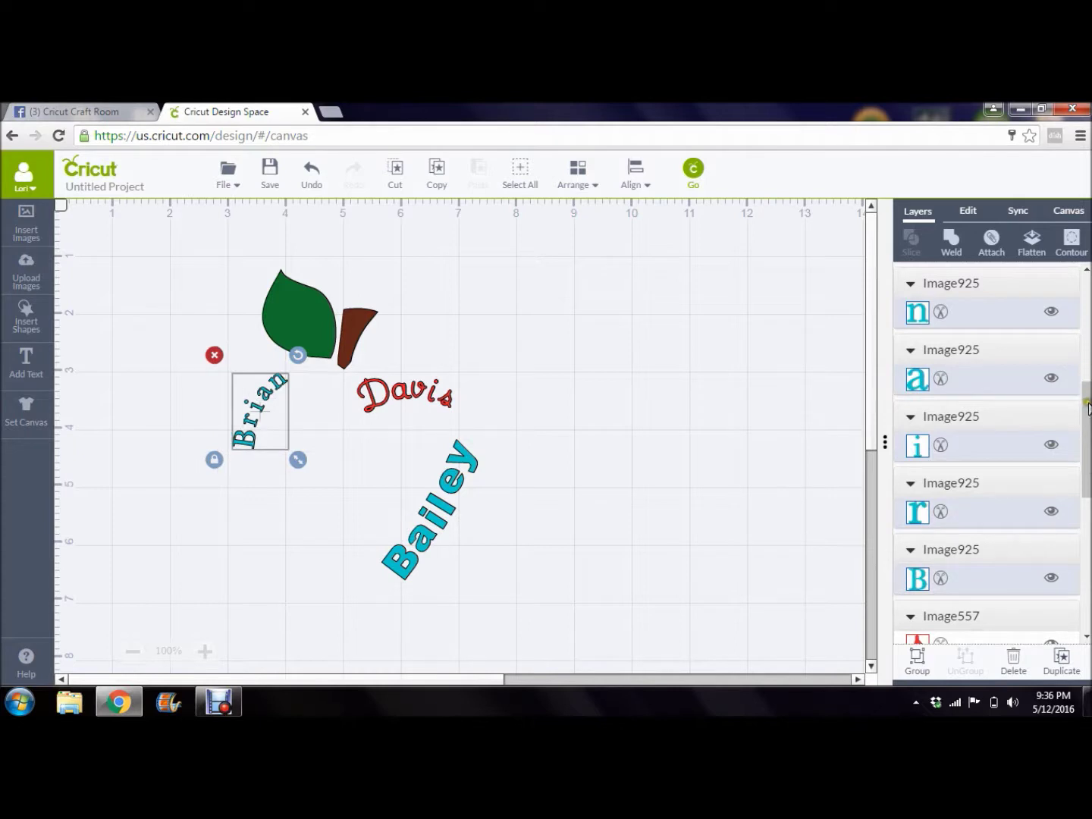
left_click_drag(1088, 401, 1088, 279)
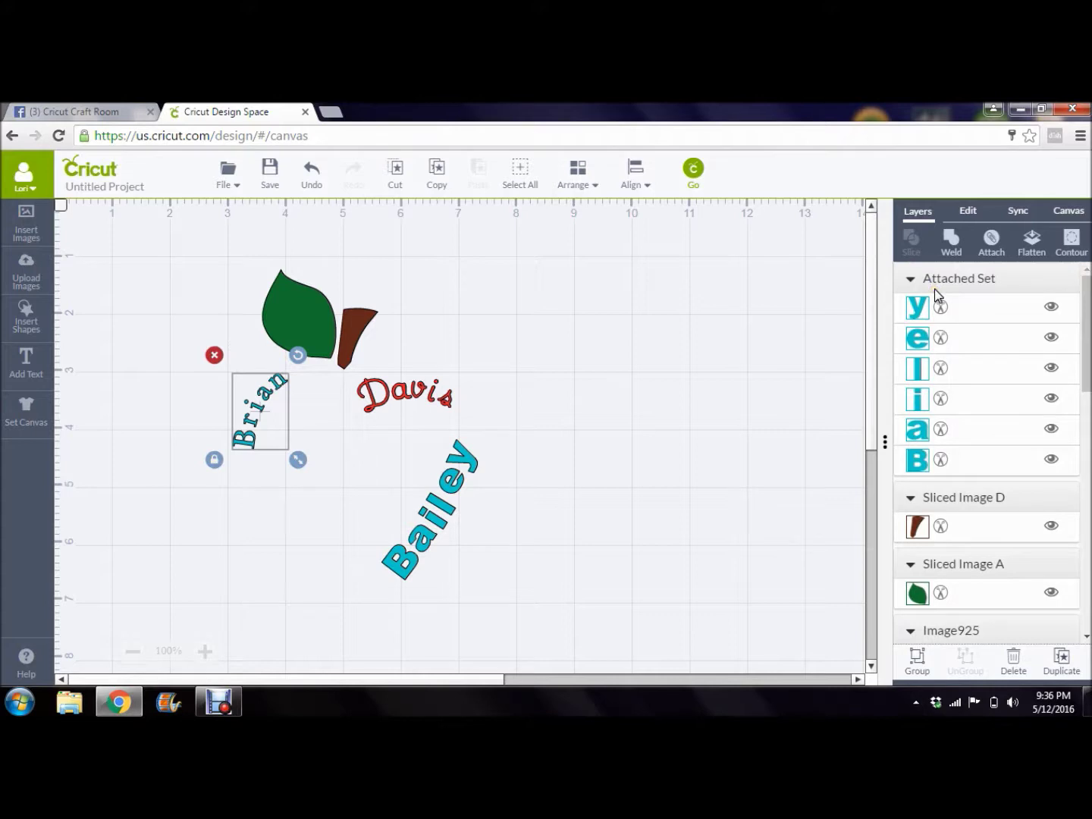
left_click(995, 240)
left_click(994, 241)
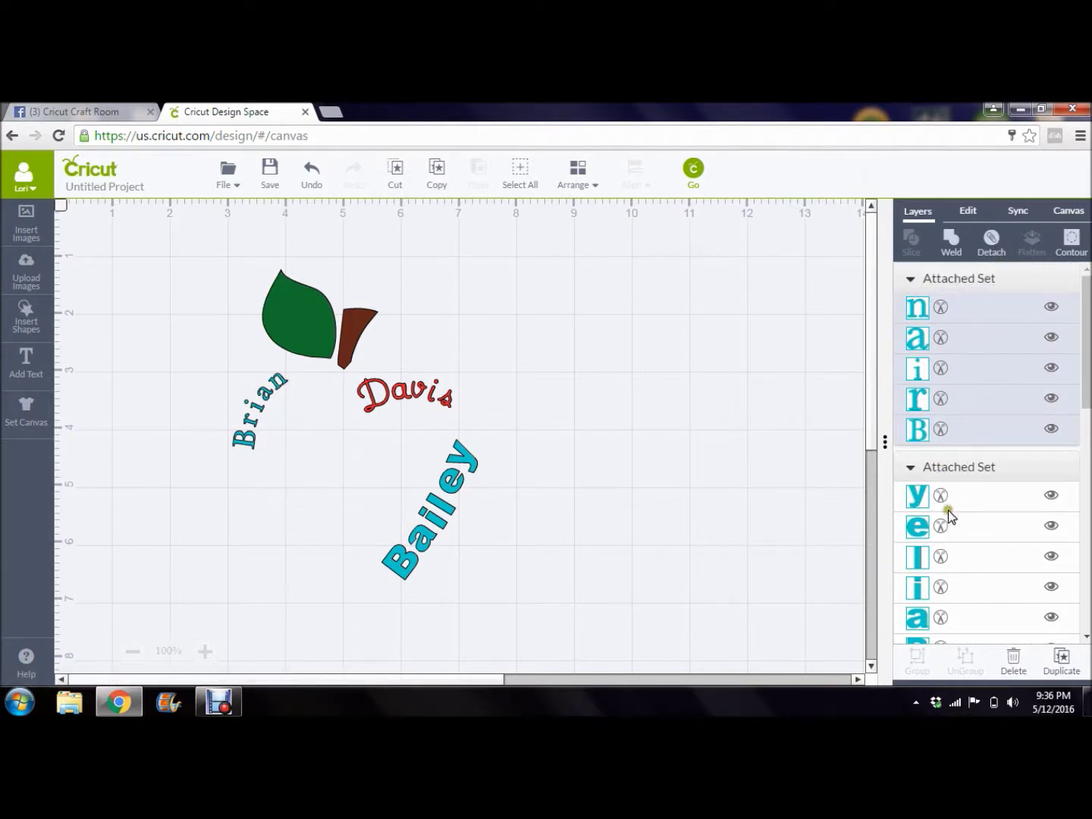
- Attach the Brian and Bailey sets together and preview them on the cutting mats
left_click(975, 467)
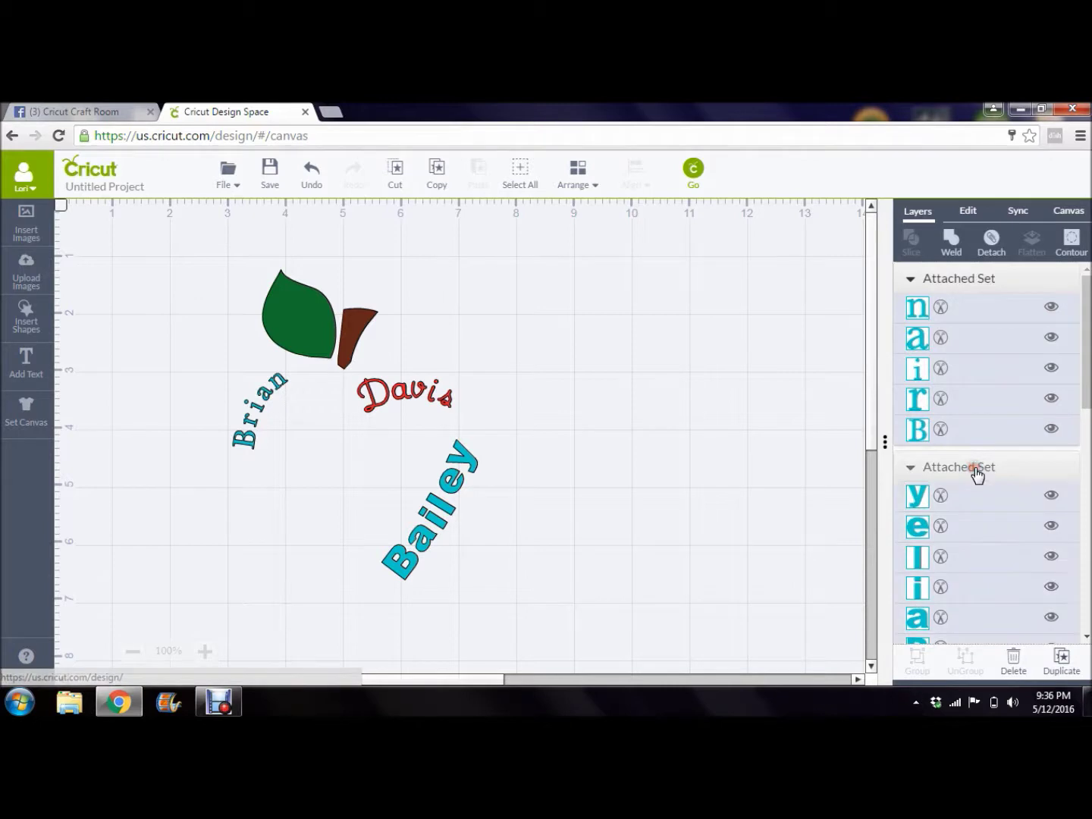
left_click(938, 283, "shift")
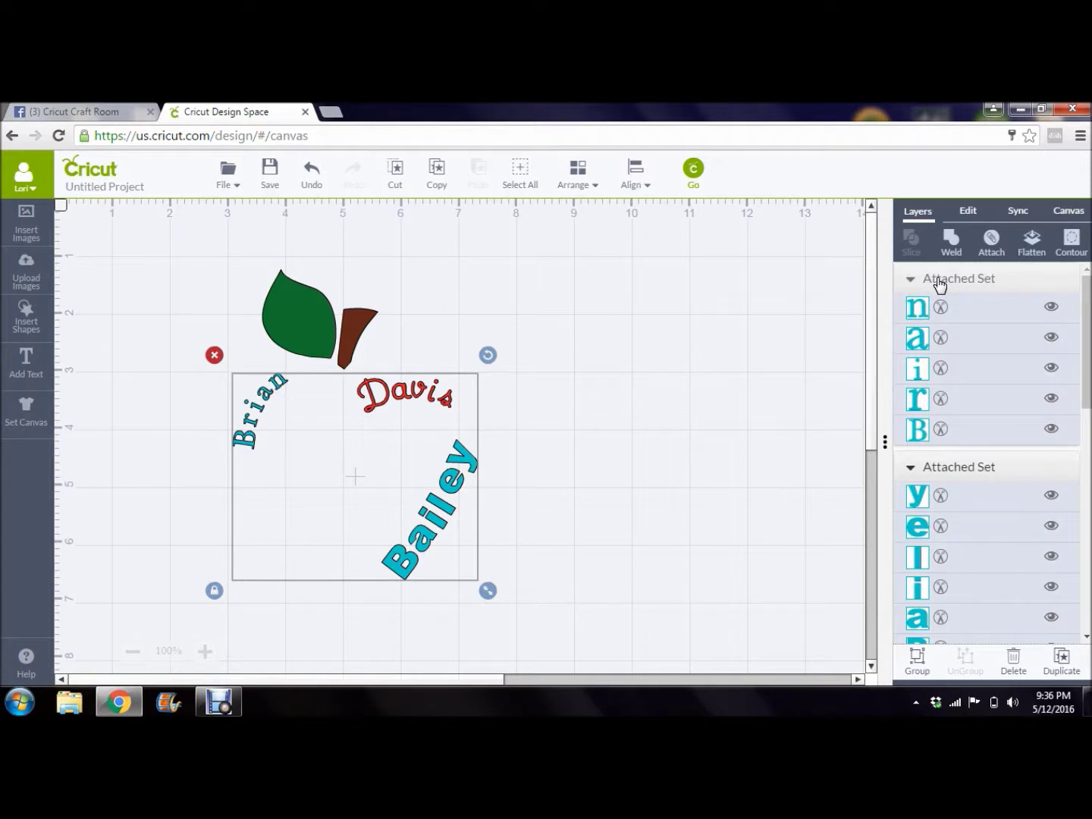
left_click(992, 245)
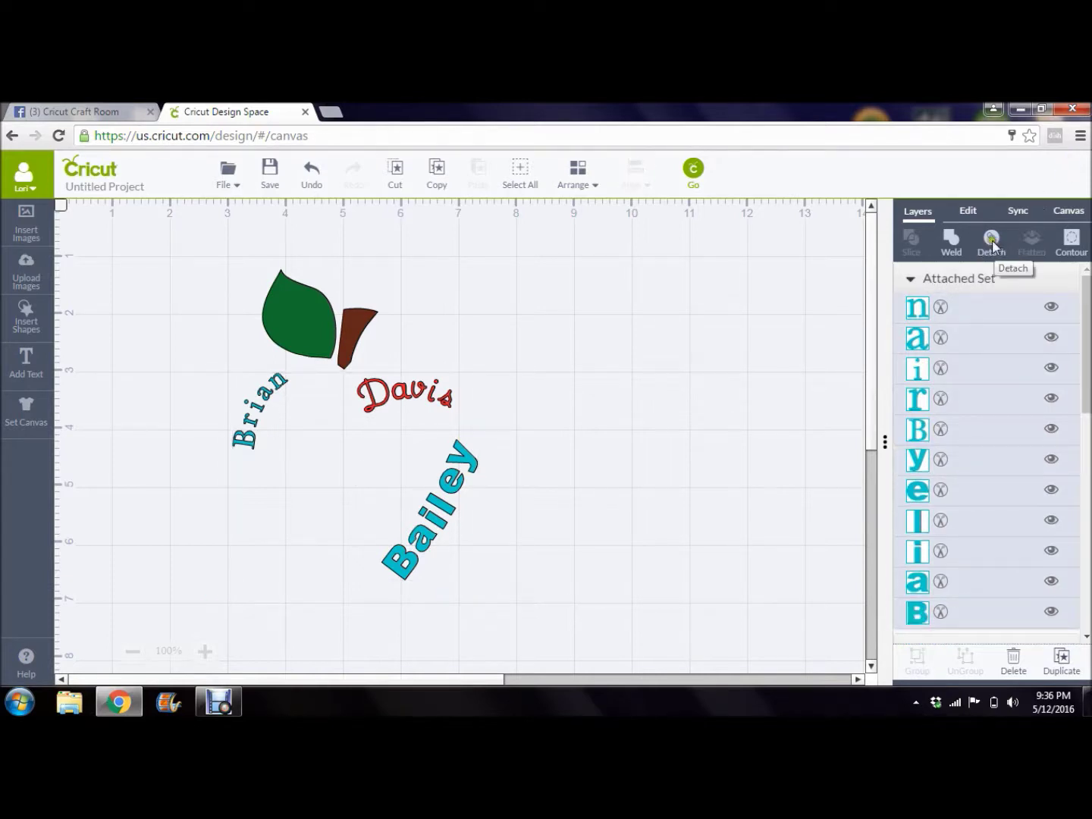
left_click(692, 170)
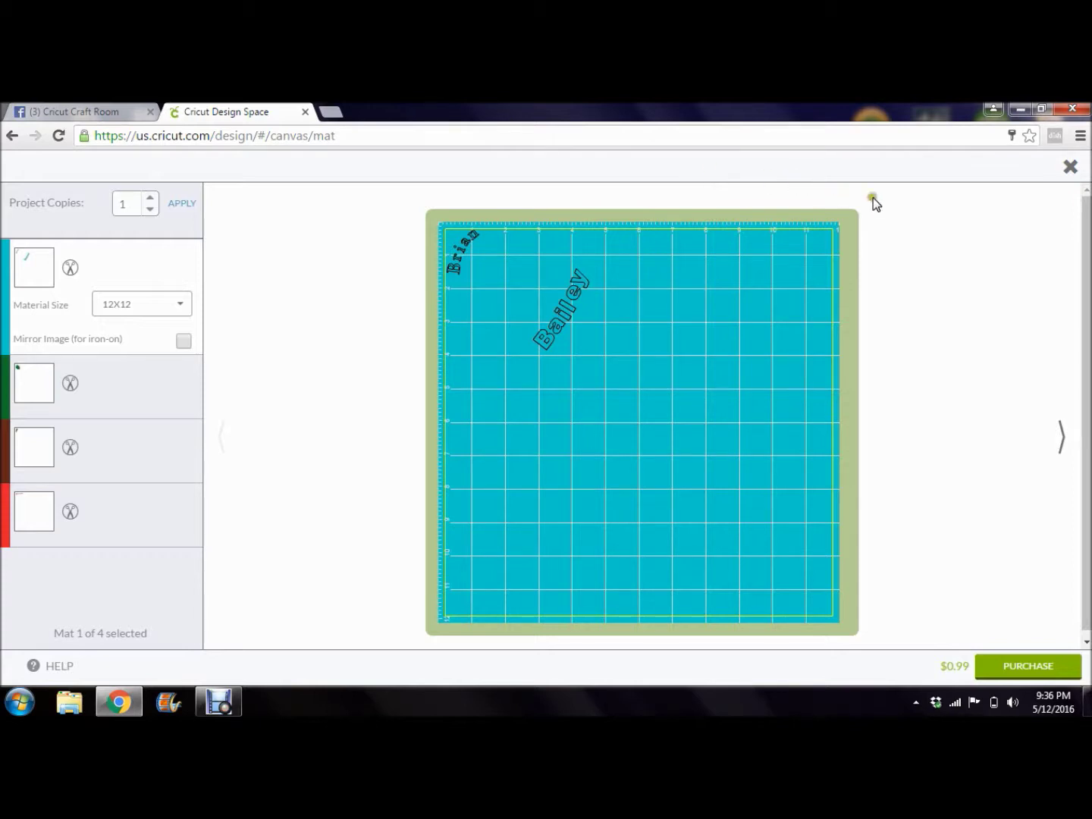
- Close the mat preview after confirming Brian and Bailey share the first of four mats
left_click(1061, 174)
- Return to the design canvas showing the leaf, stem, Davis, Brian and Bailey
left_click(1069, 167)
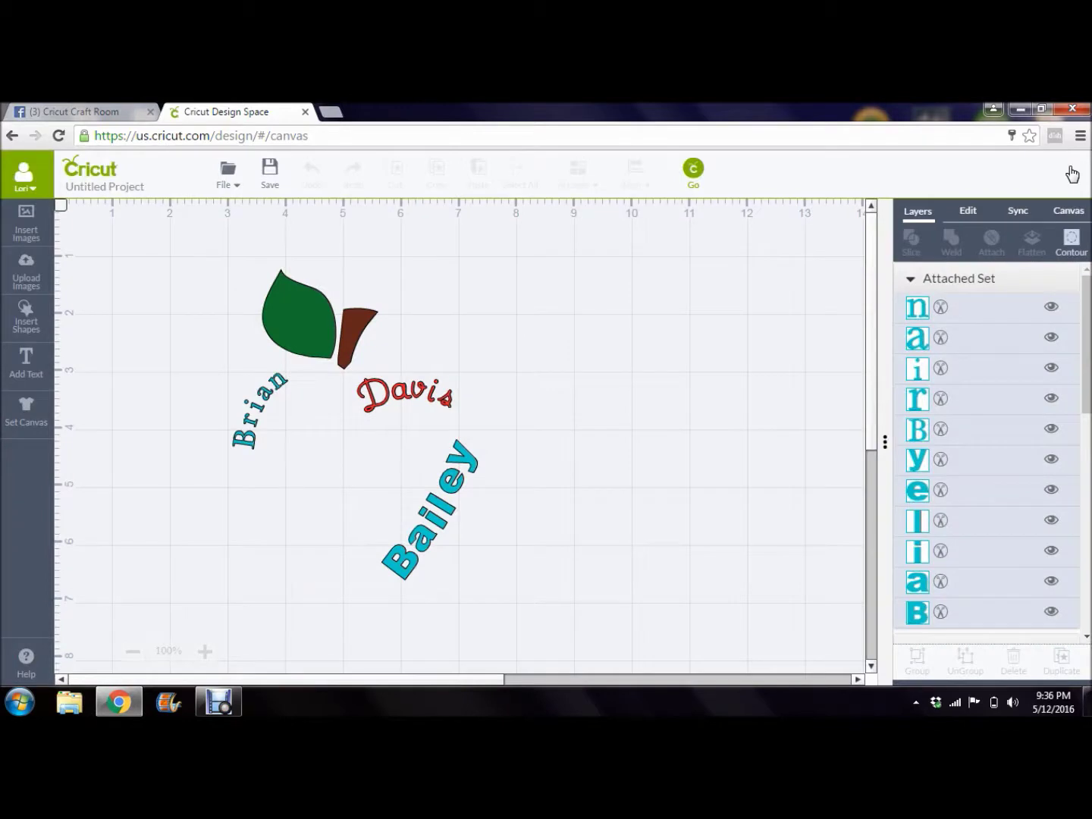